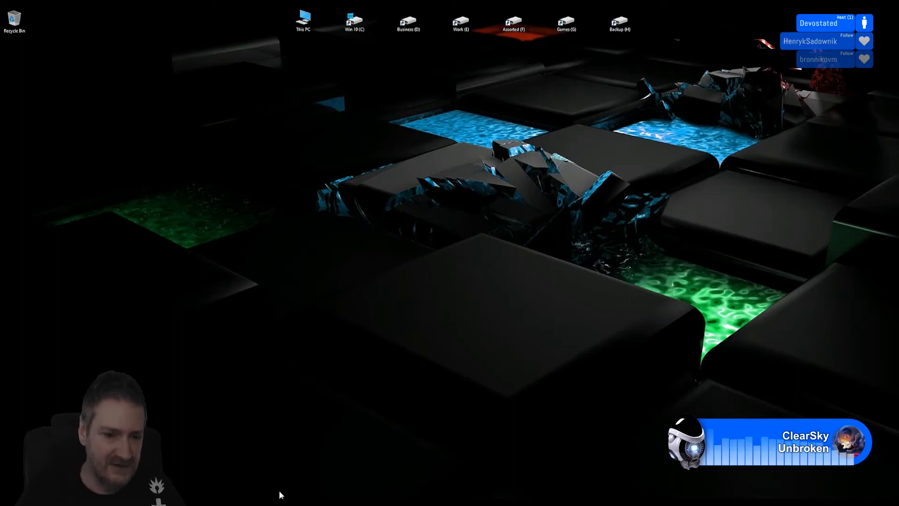
Step: Switch to Unreal Editor and tour the mansion interiors and garden from the bookmarked camera positions in the maximized perspective view
left_click(294, 499)
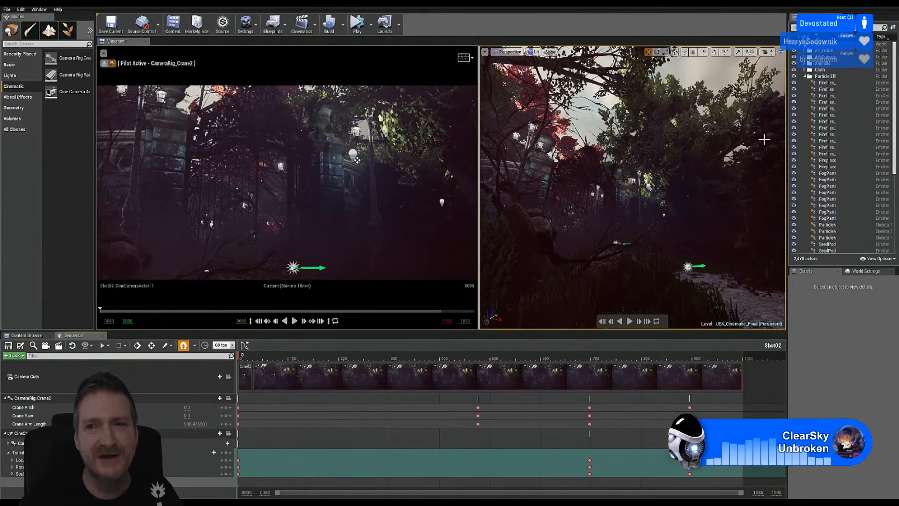
left_click(783, 55)
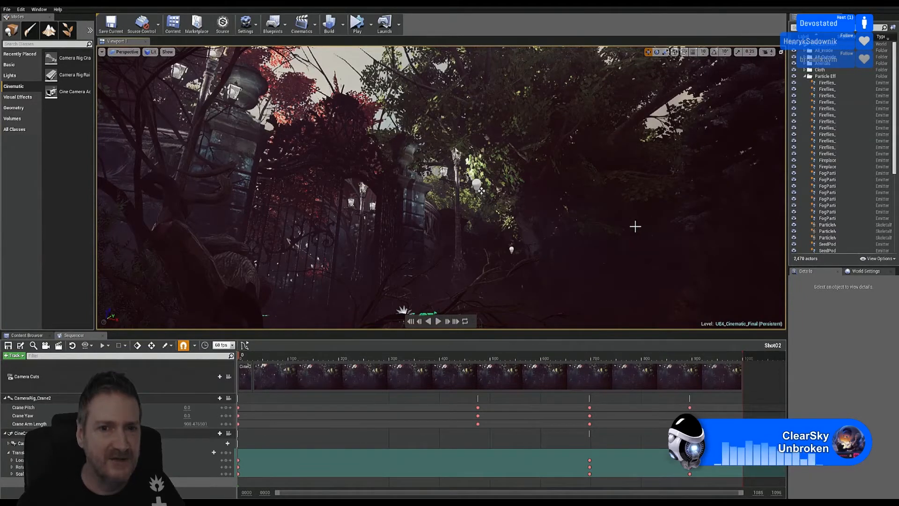
key("1")
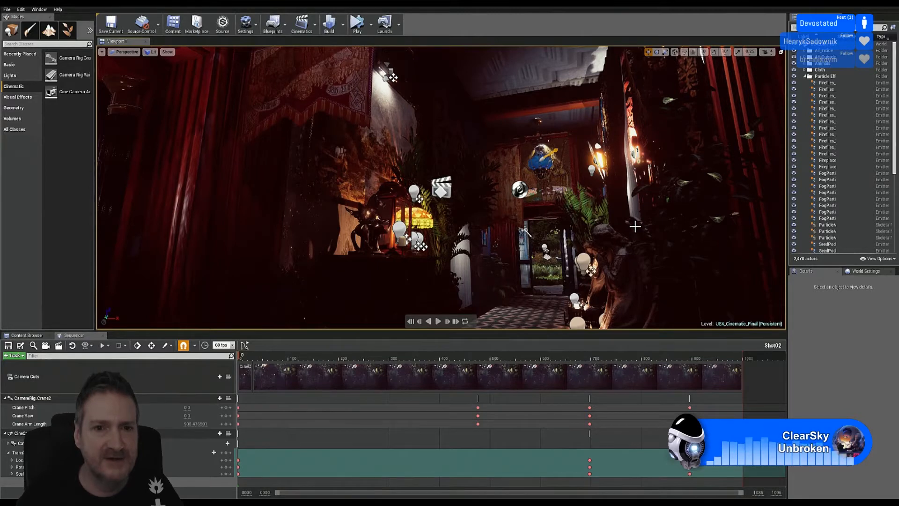
key("1")
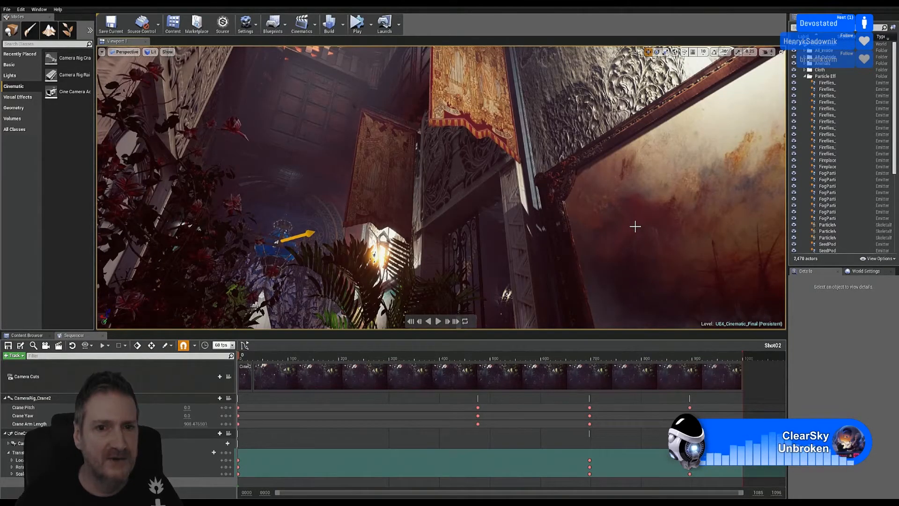
key("2")
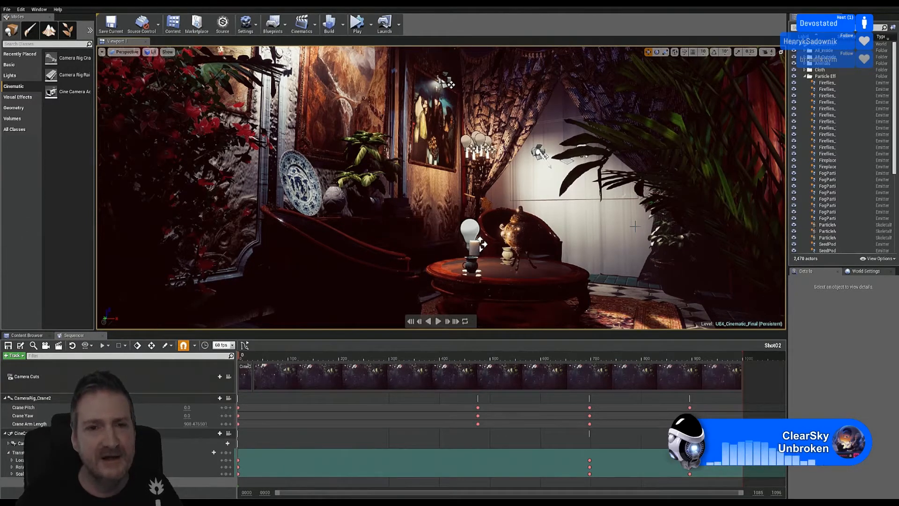
key("3")
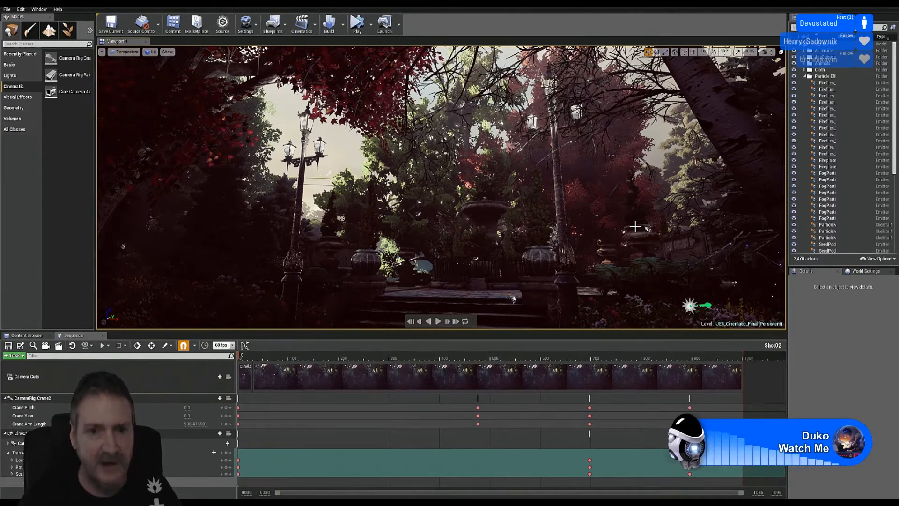
key("2")
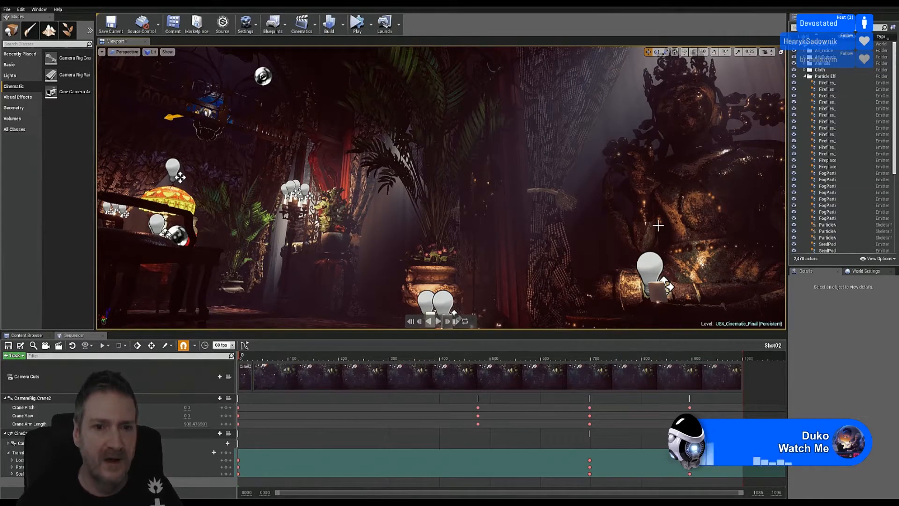
key("1")
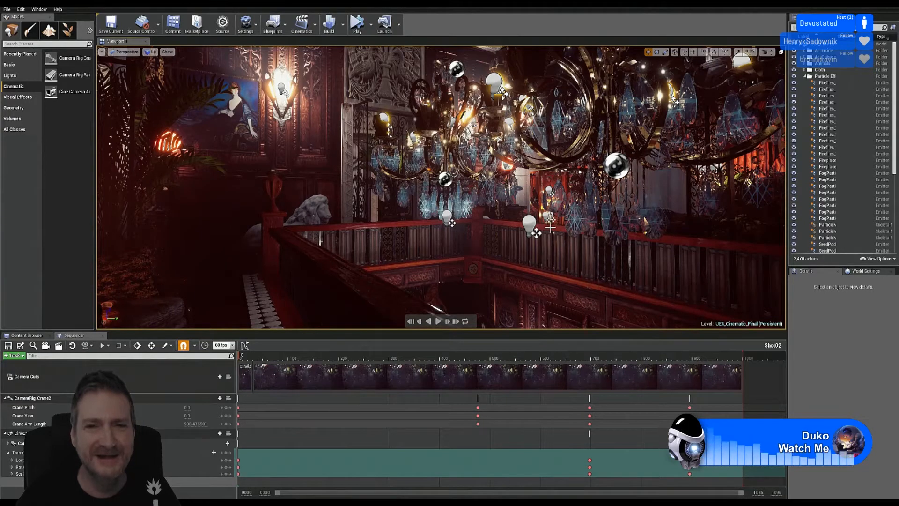
right_click_drag(551, 227, 550, 227)
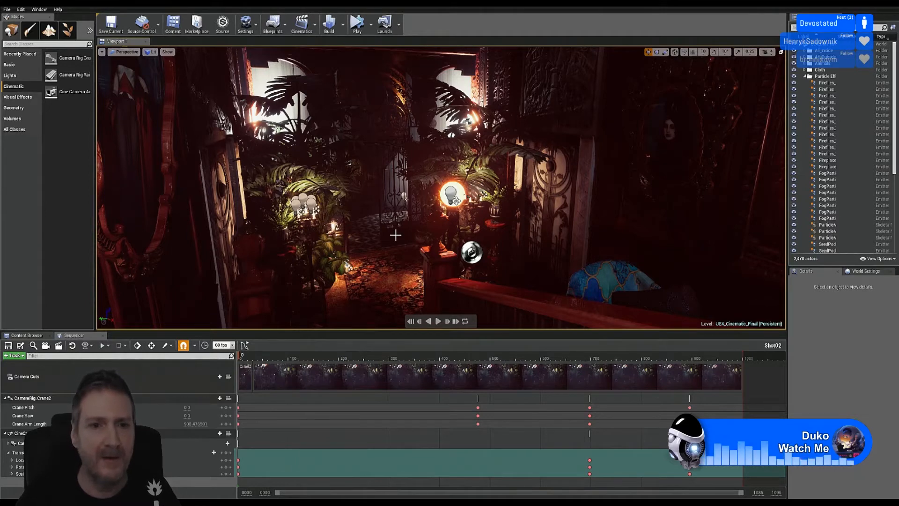
right_click_drag(396, 235, 396, 235)
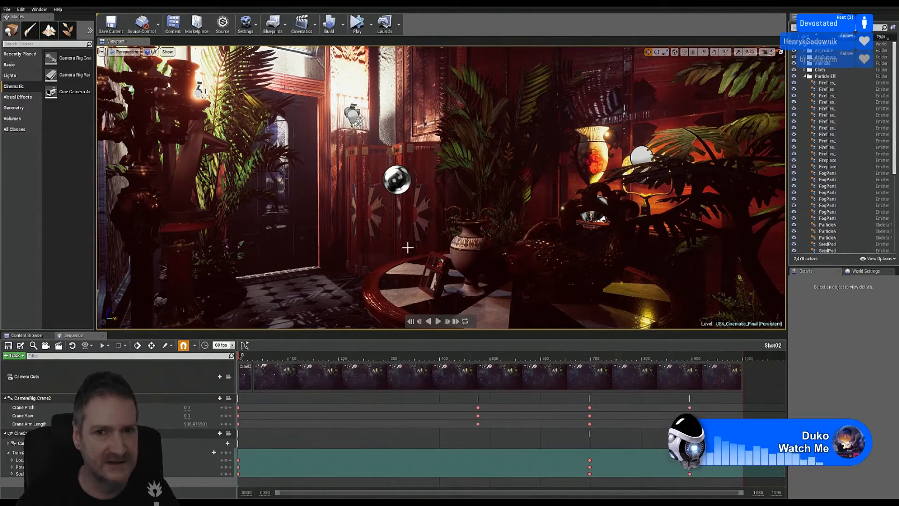
key("1")
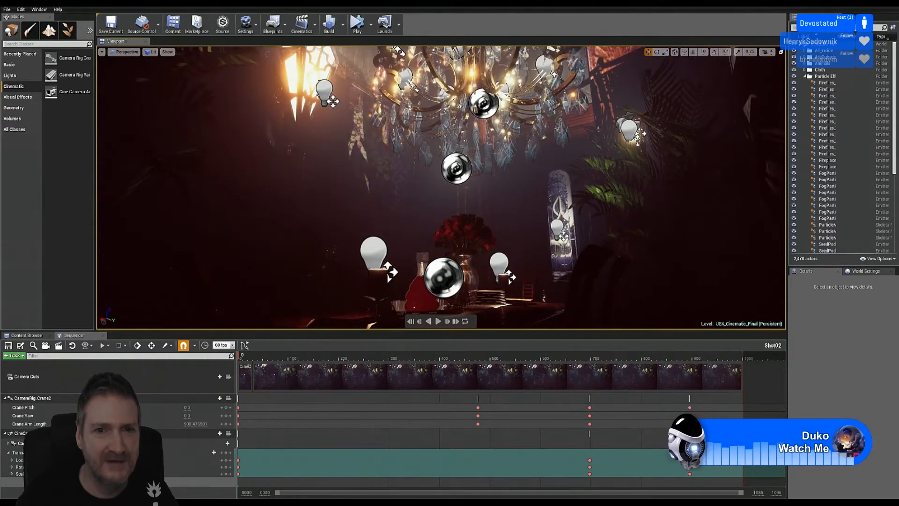
mouse_move(533, 253)
right_mouse_down()
mouse_move(533, 300)
mouse_move(533, 253)
right_mouse_up()
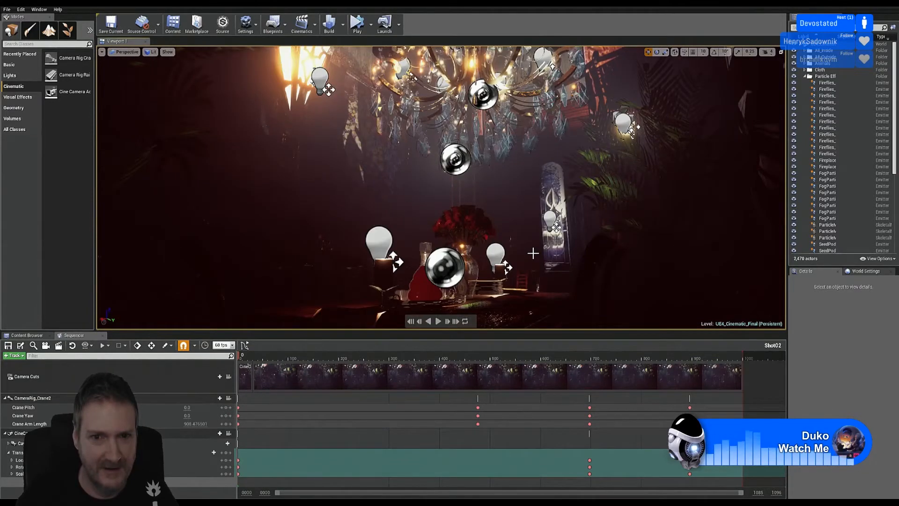
key("1")
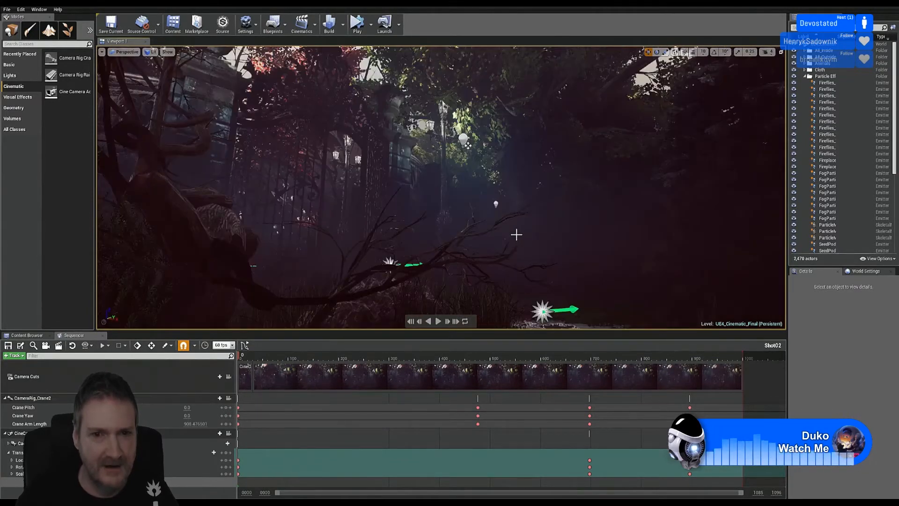
key("2")
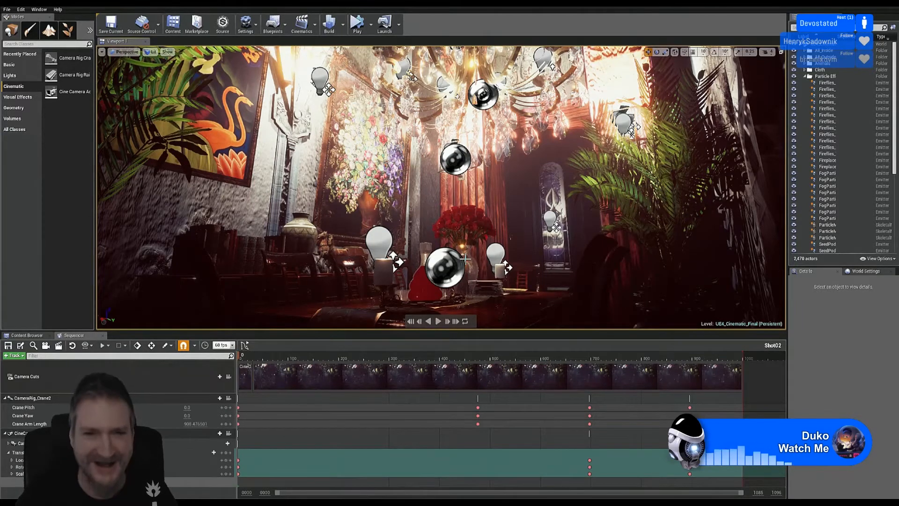
key("1")
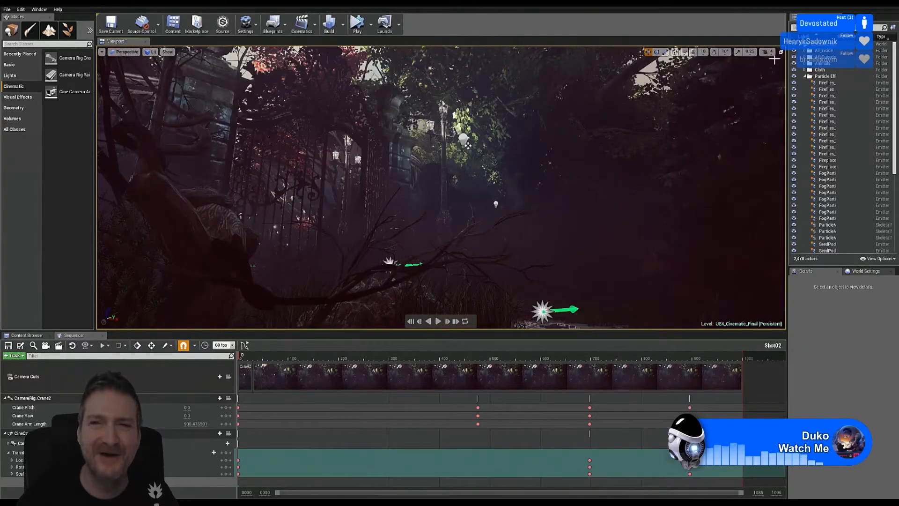
left_click(780, 55)
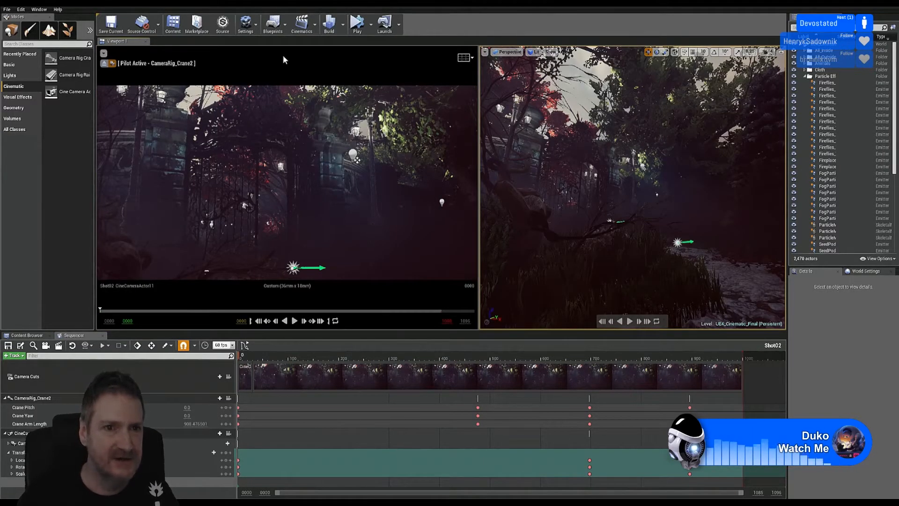
Step: Play the Shot02 sequence from its start in the cinematic view and stop it at frame 187
left_click(282, 120)
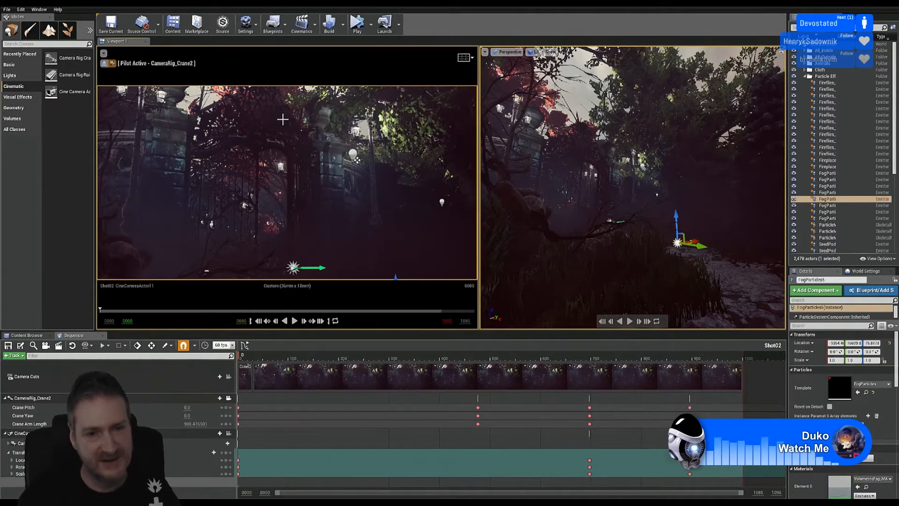
left_click(294, 322)
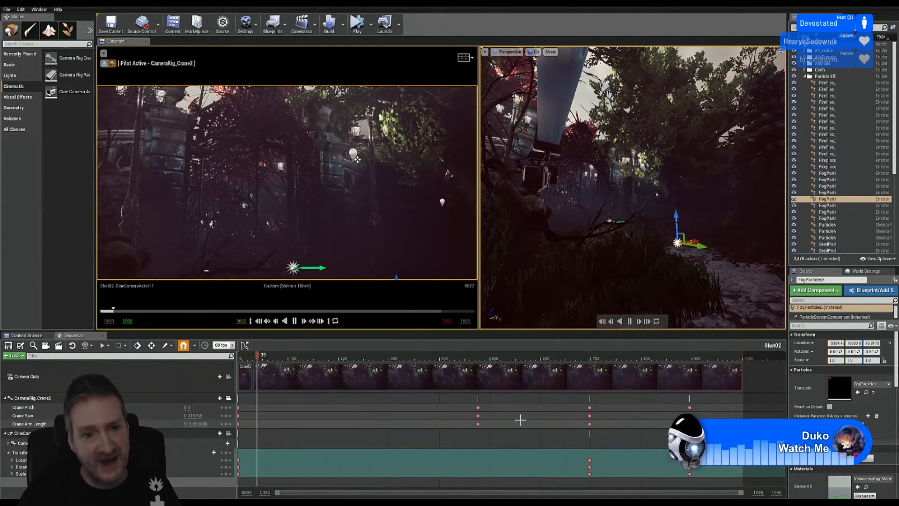
left_click(295, 321)
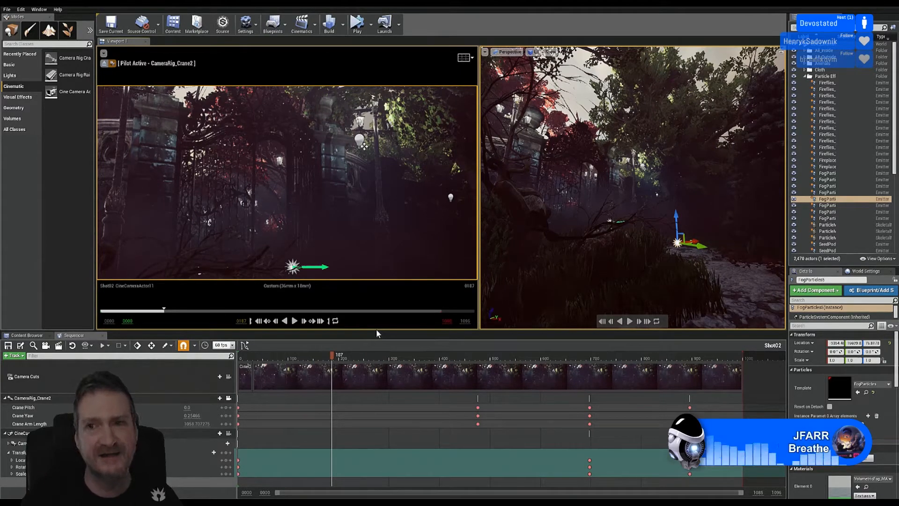
Step: Adjust the first setting under Misc in the PostProcessVolume's rendering features and widen the property name column
left_click(805, 76)
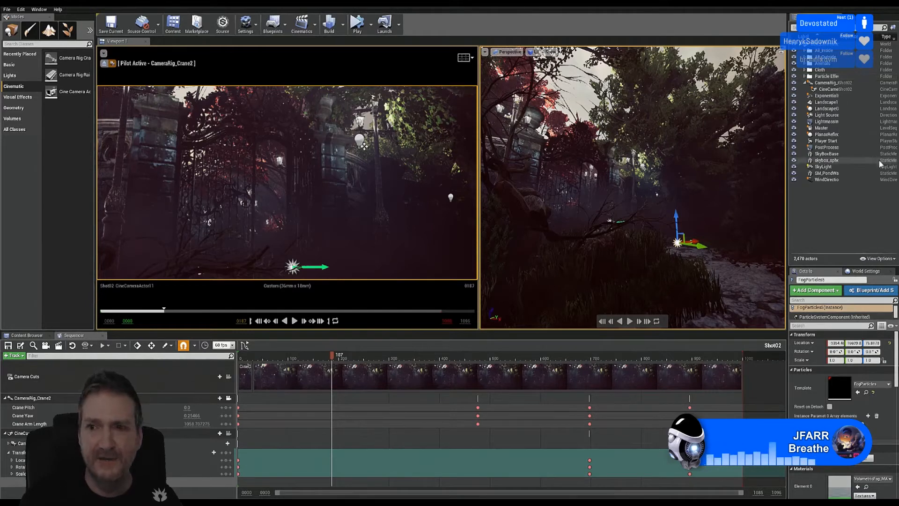
left_click(829, 147)
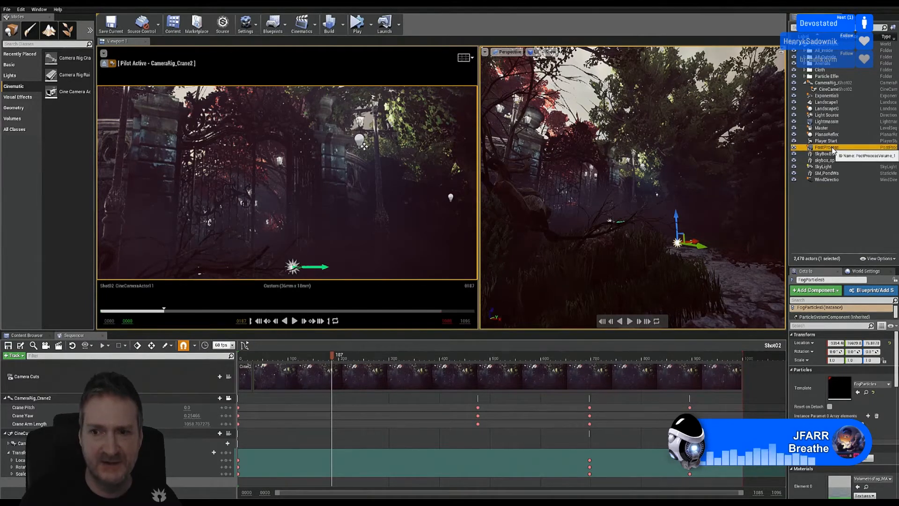
scroll(856, 356, "down", 5)
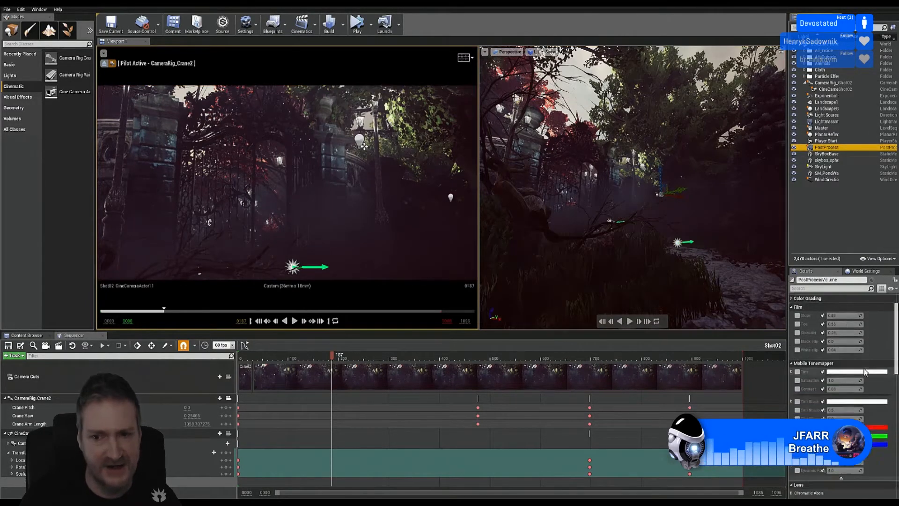
scroll(856, 353, "down", 2)
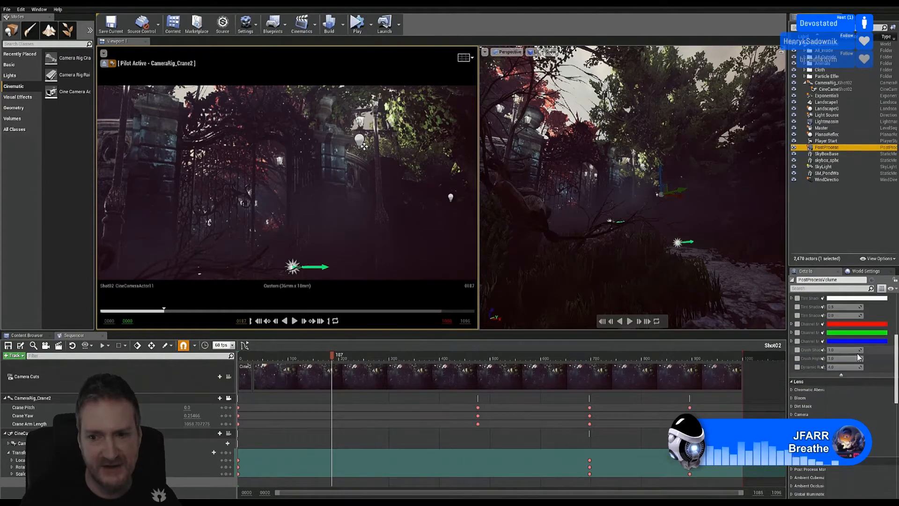
scroll(856, 359, "down", 6)
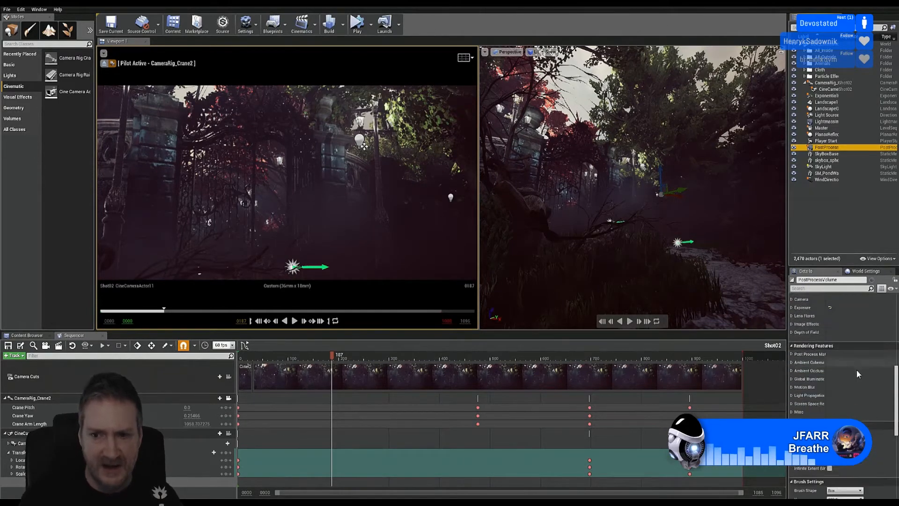
left_click(792, 412)
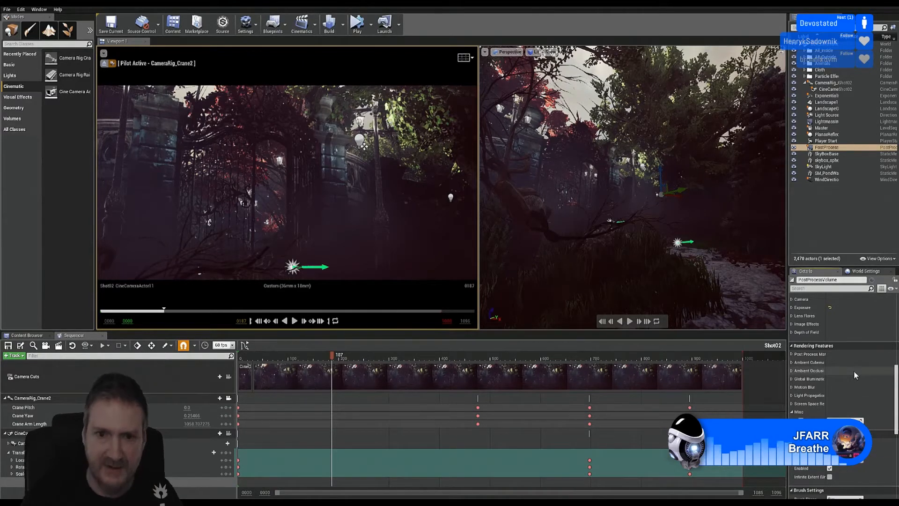
left_click_drag(850, 421, 857, 420)
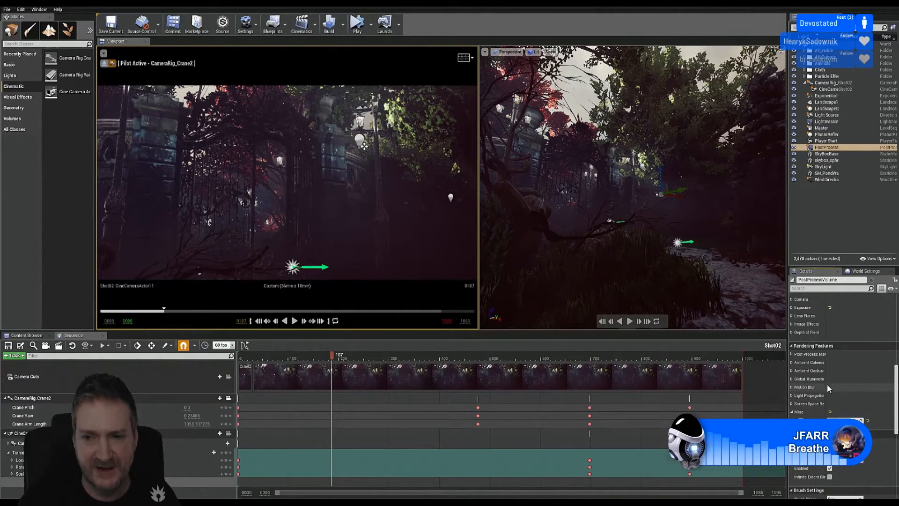
left_click_drag(826, 385, 845, 385)
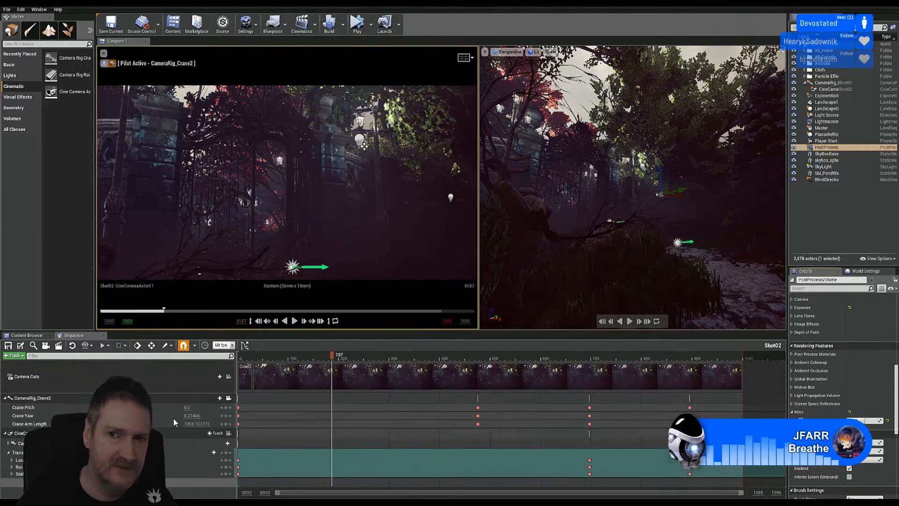
Step: Highlight Shot02's camera rig crane together with its attached cine camera in the scene, and clear the selection
left_click(838, 82)
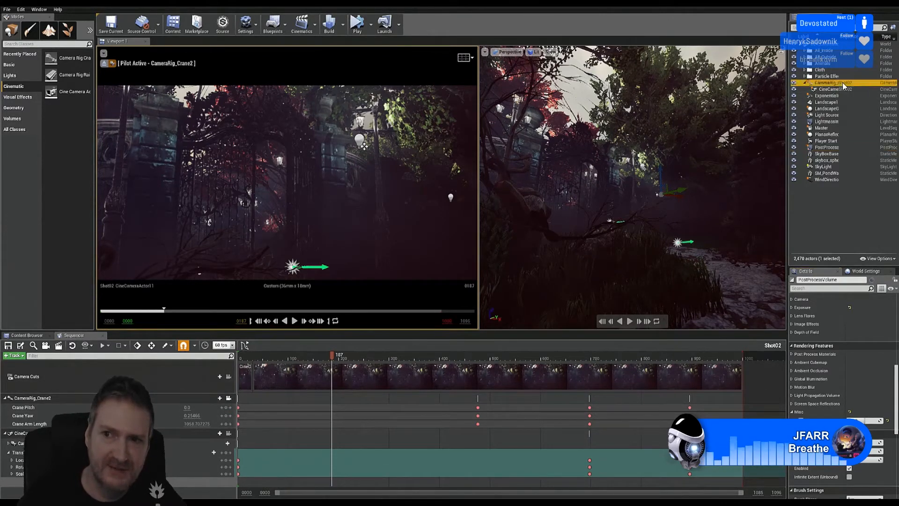
left_click(844, 88, "ctrl")
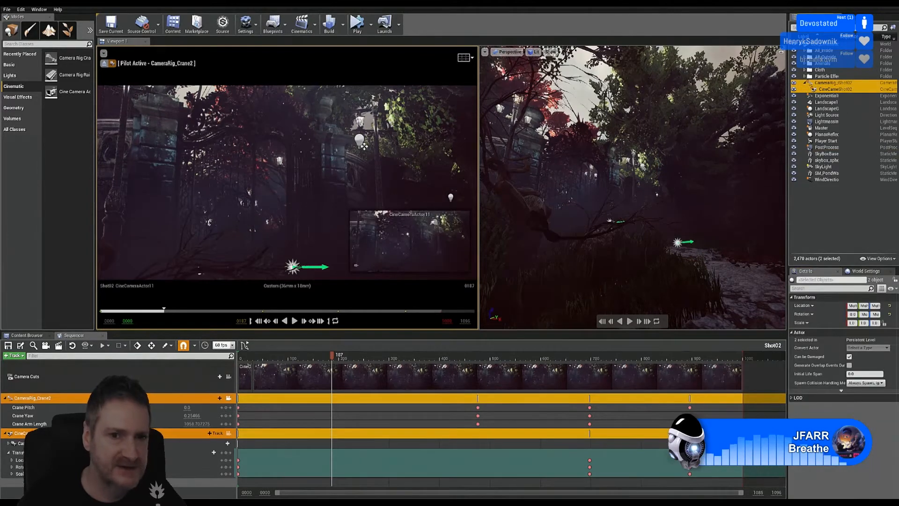
left_click(841, 206)
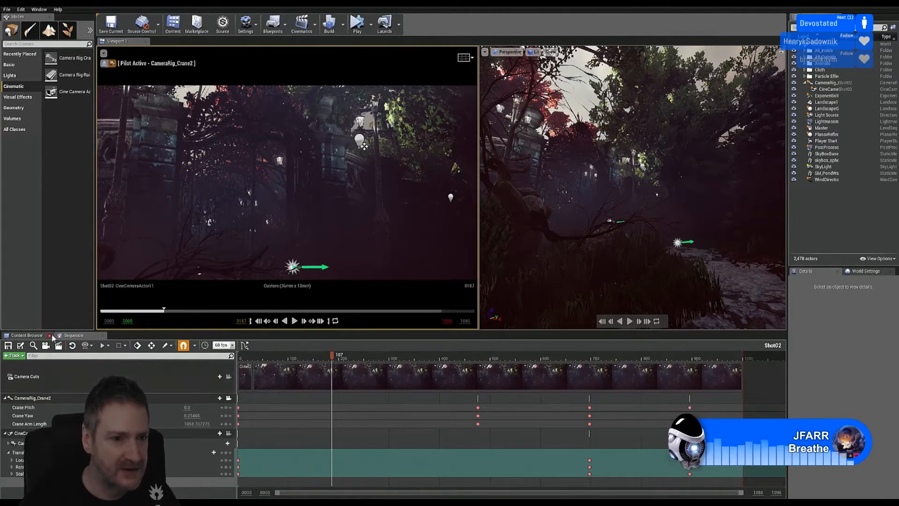
Step: Duplicate the Shot02 level sequence in the Cinematics folder as Shot03
left_click(27, 335)
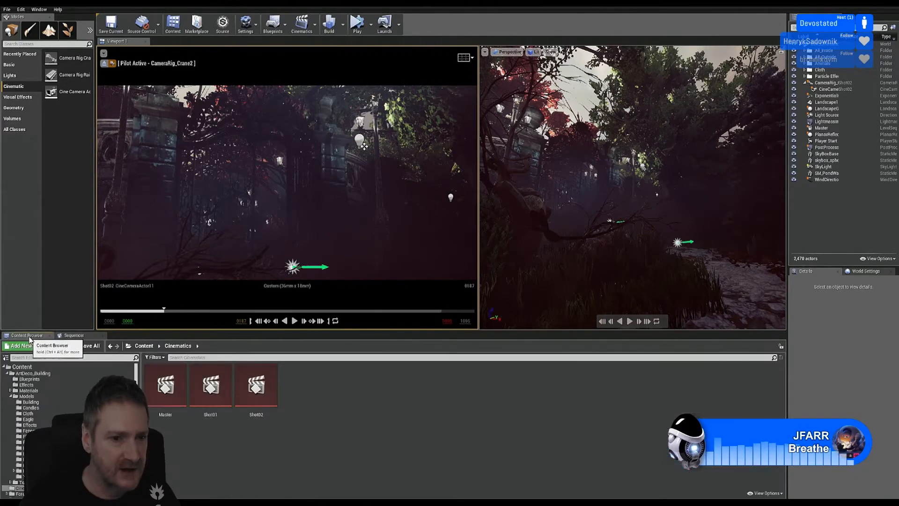
right_click(262, 388)
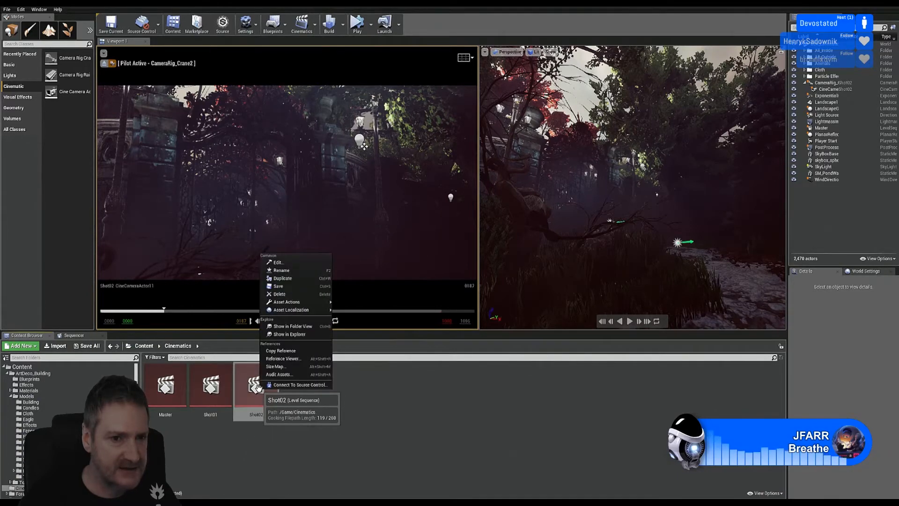
left_click(286, 280)
key("Return")
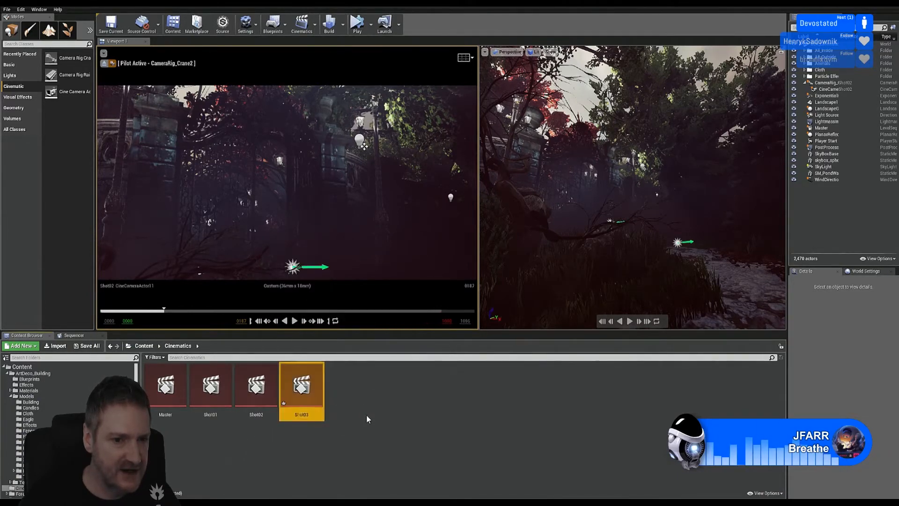
Step: Open the Shot03 sequence for editing and select its CameraRig_Crane2 track
double_click(308, 389)
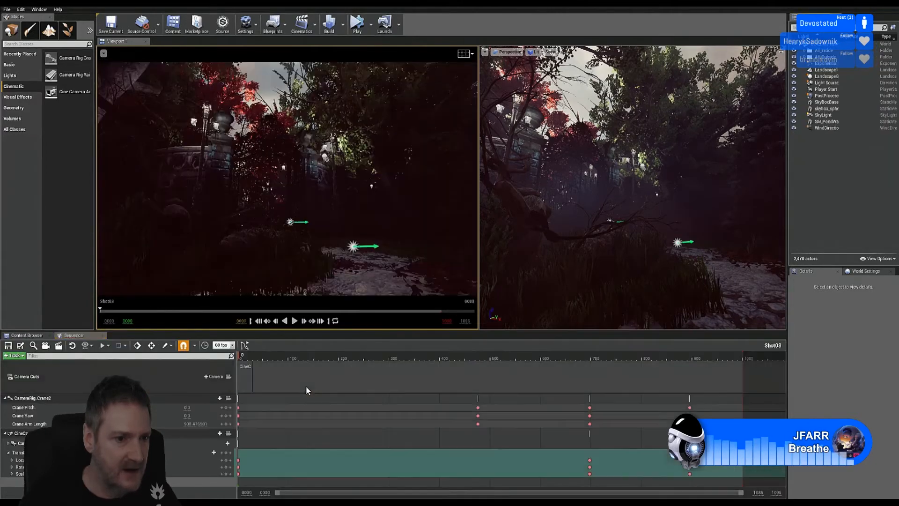
left_click(49, 399)
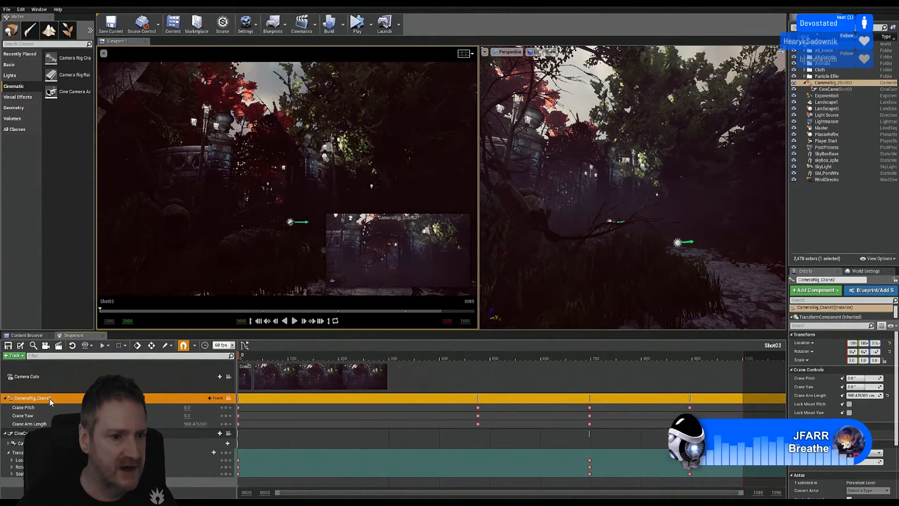
Step: Remove the CameraRig_Crane2 and CineCameraActor11 tracks from the Shot03 sequence and clear the selection
key("Delete")
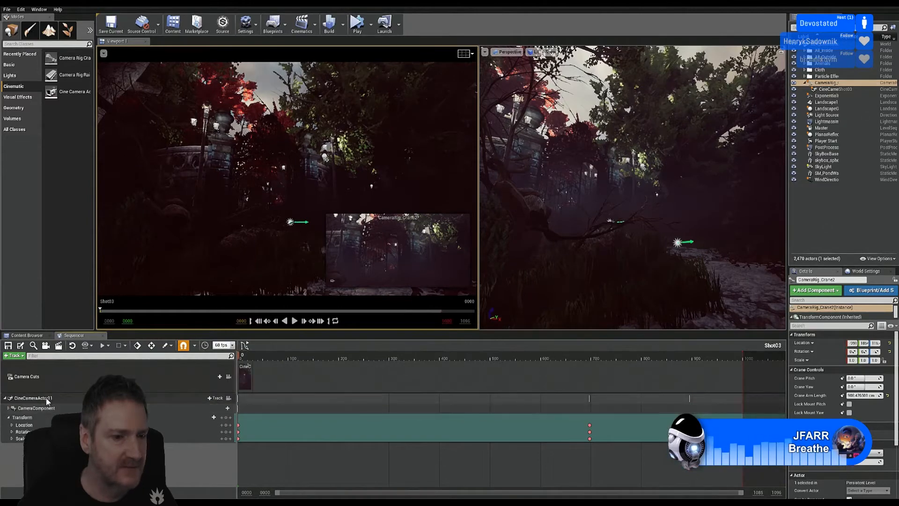
left_click(48, 397)
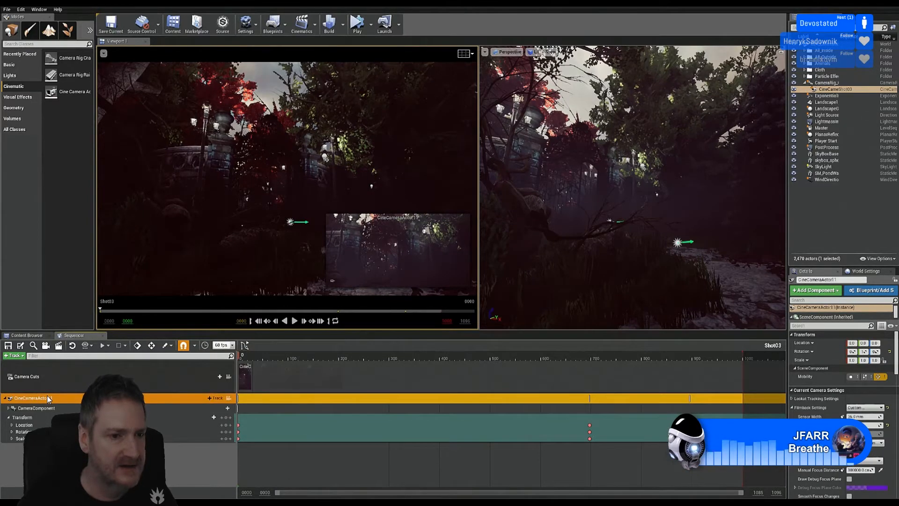
key("Delete")
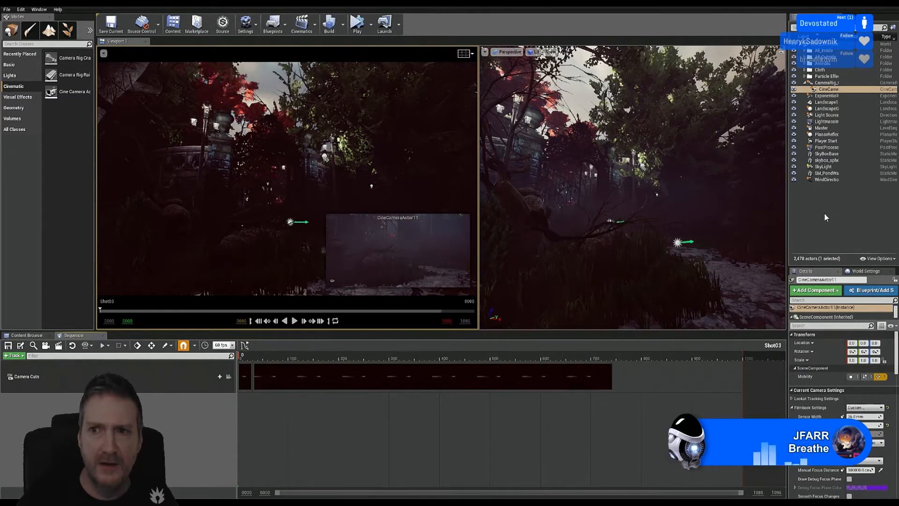
left_click(800, 242)
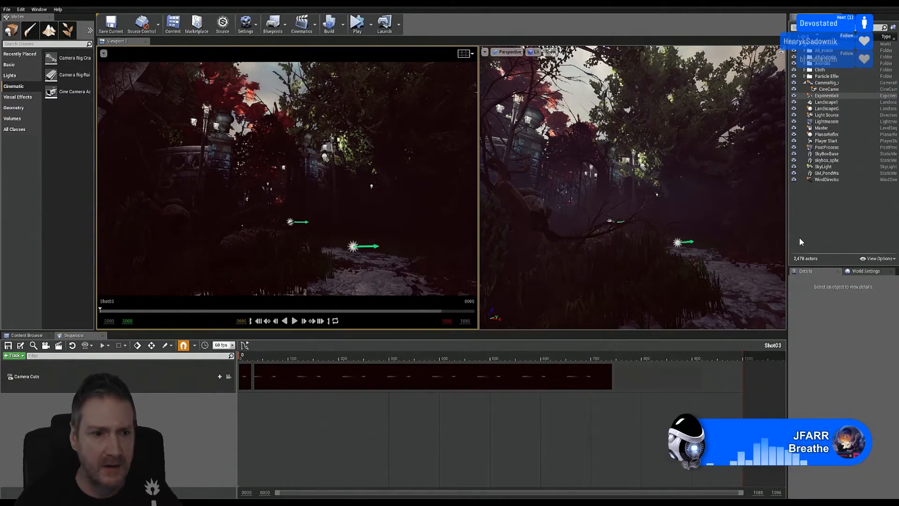
Step: Locate the crane camera rig in the perspective viewport, clear the selection, and return the view to the path before the gate
left_click(829, 83)
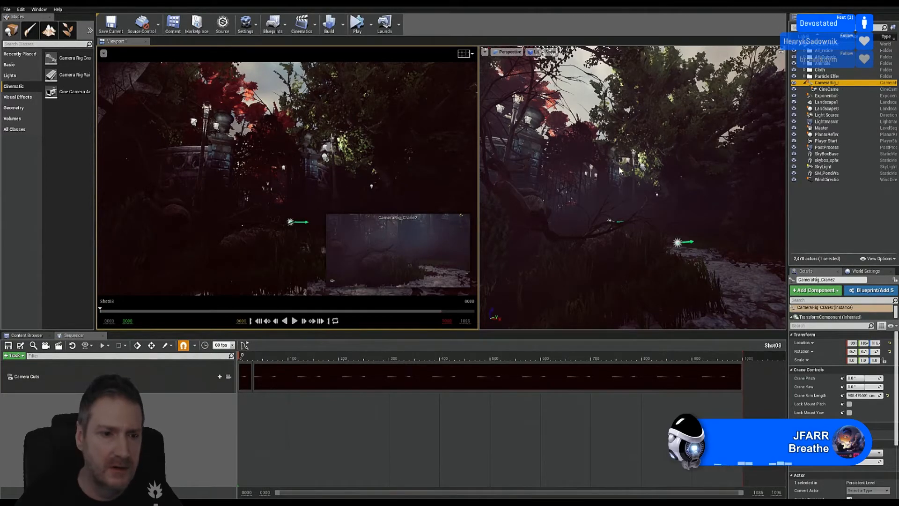
left_click(26, 335)
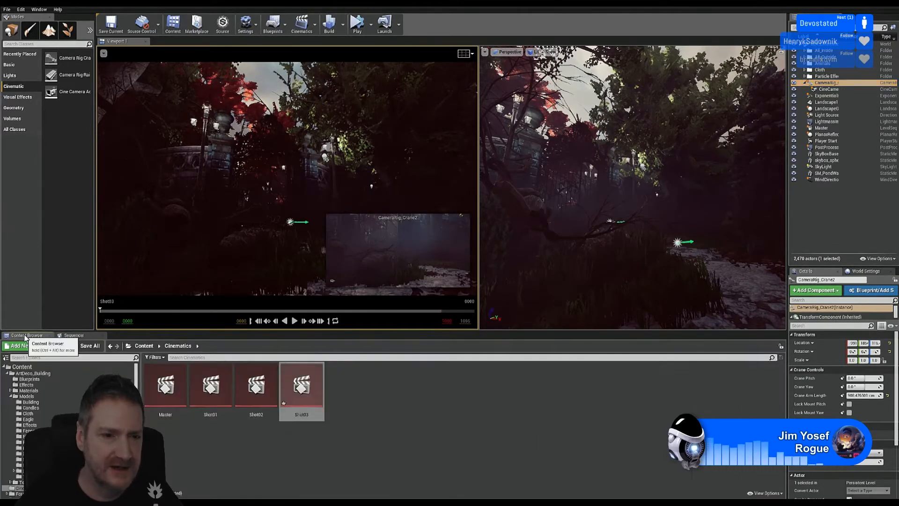
left_click(74, 335)
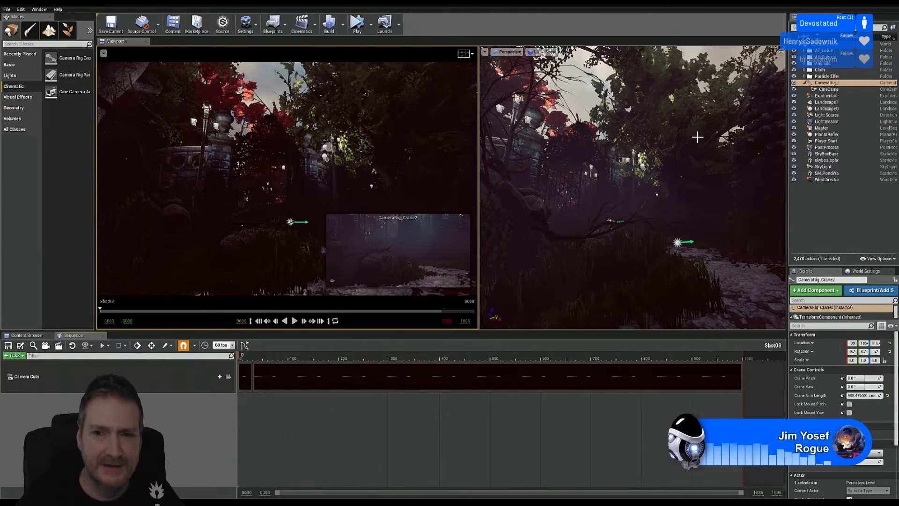
right_click_drag(697, 137, 778, 136)
key("f")
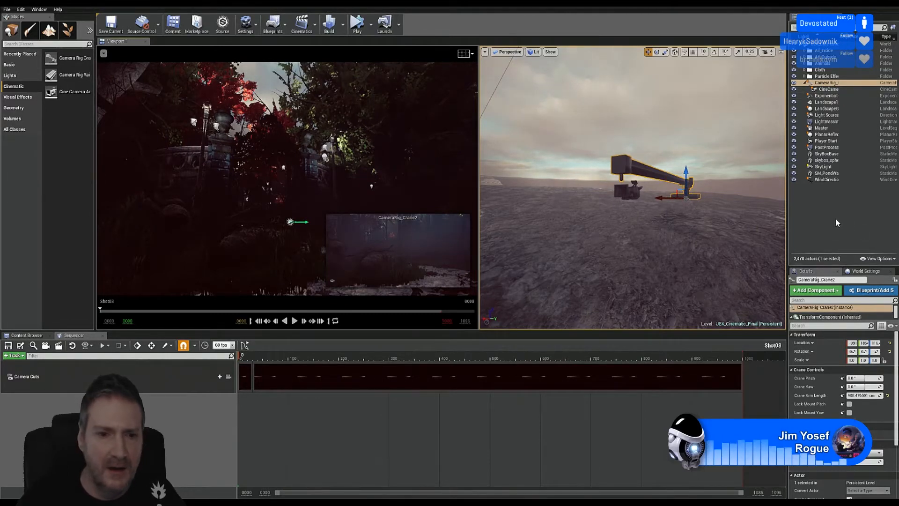
left_click(447, 372)
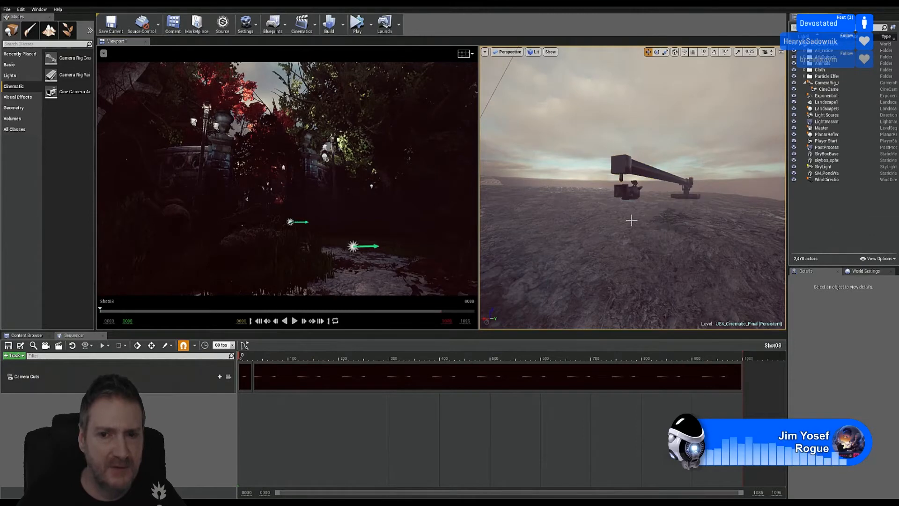
key("w")
right_click_drag(632, 187, 536, 188)
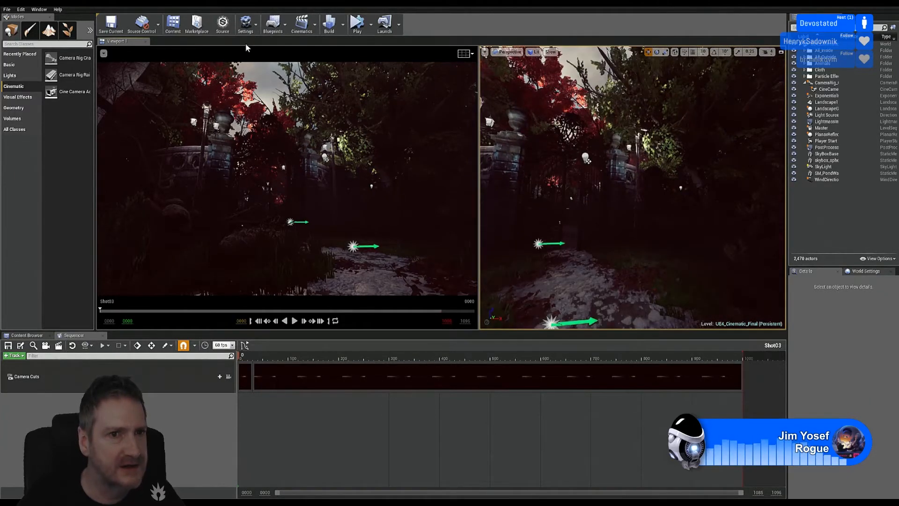
Step: Review the quality levels in the engine scalability settings
left_click(245, 23)
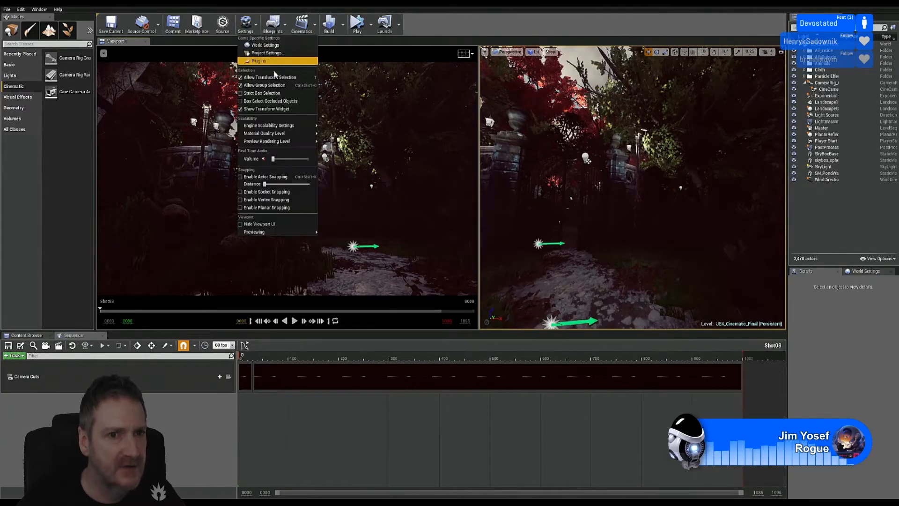
mouse_move(297, 126)
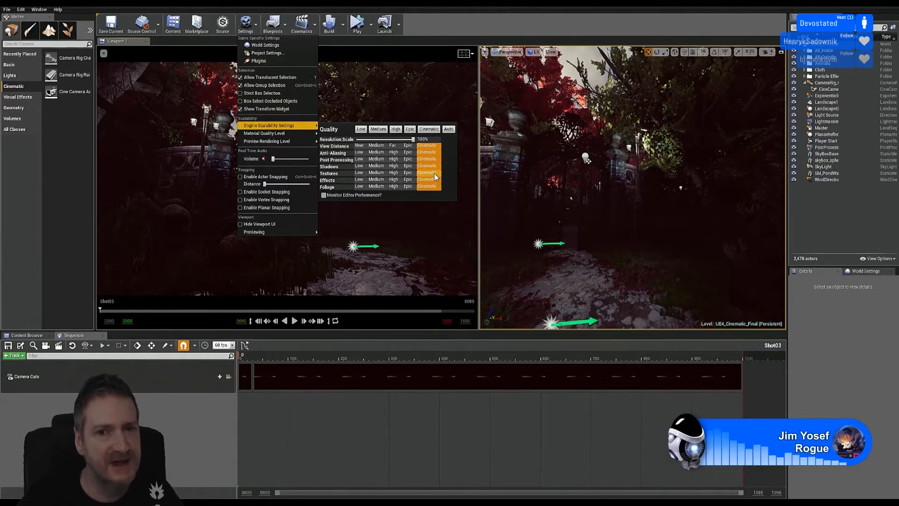
left_click(527, 32)
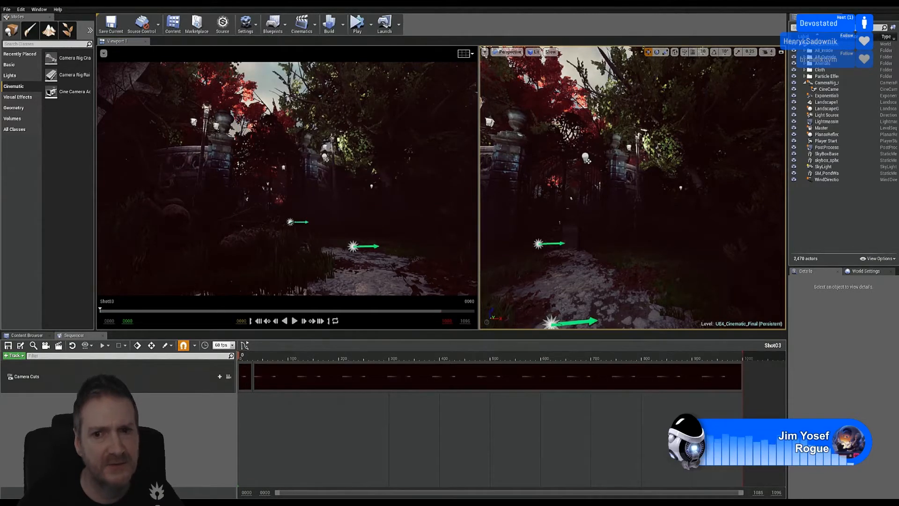
right_click_drag(632, 188, 491, 123)
key("w")
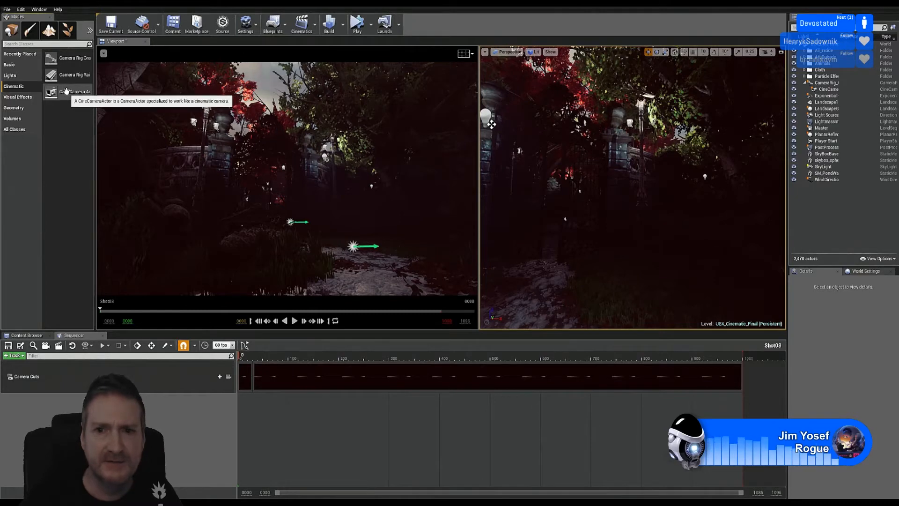
left_click_drag(67, 91, 577, 283)
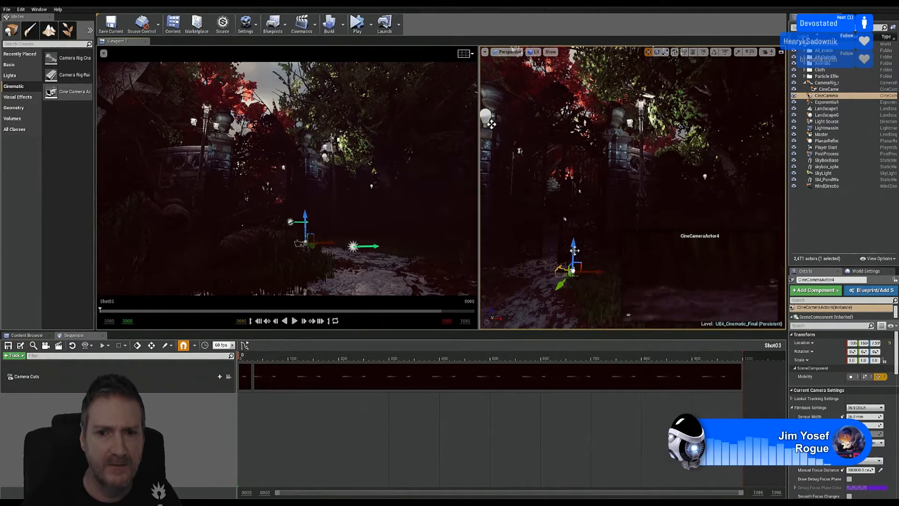
left_click_drag(574, 253, 574, 246)
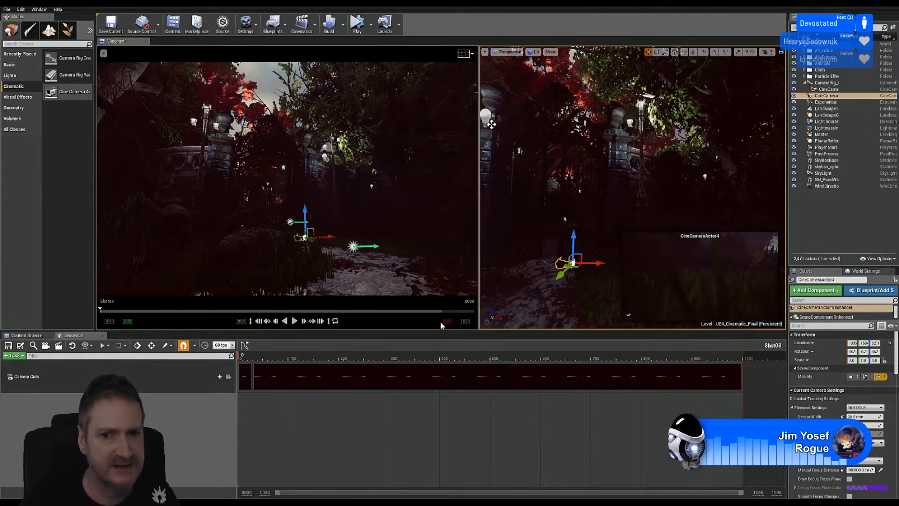
key("Delete")
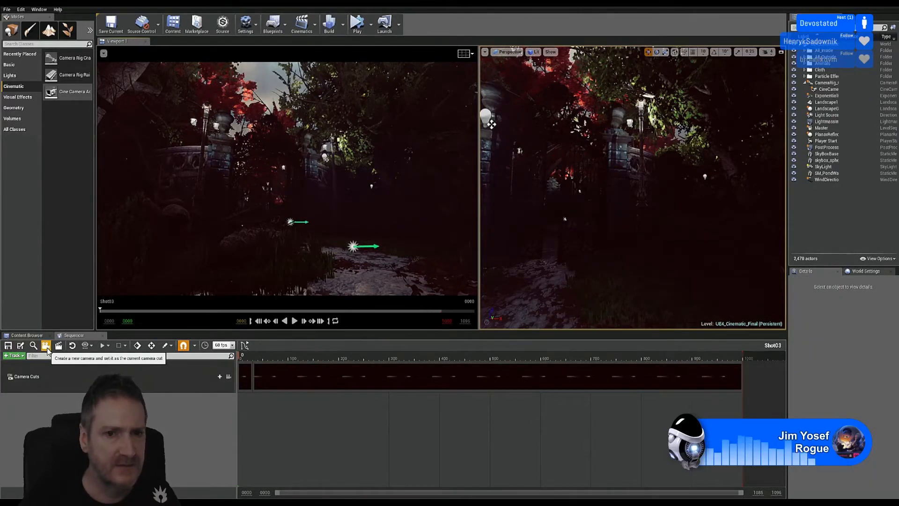
Step: Create a new cine camera as Shot03's current camera cut and pilot it toward the gate pillar and fir branches
left_click(46, 346)
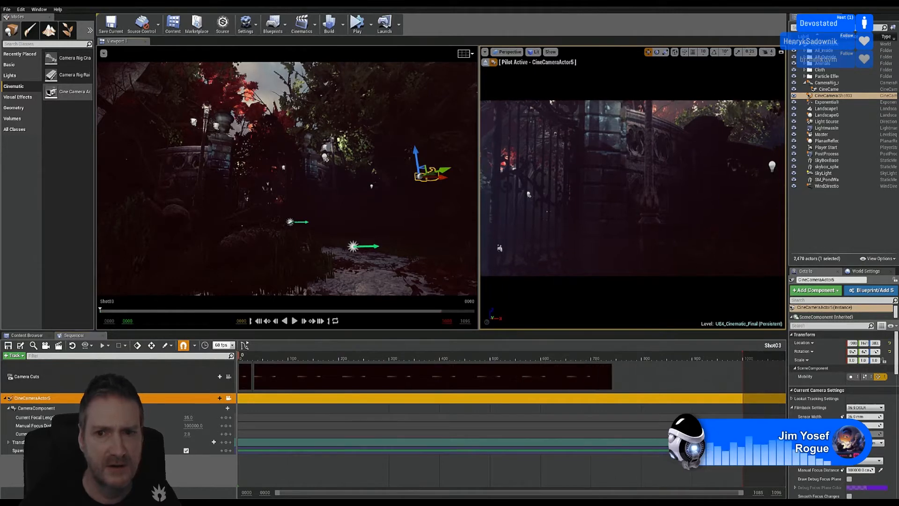
right_click_drag(492, 145, 623, 154)
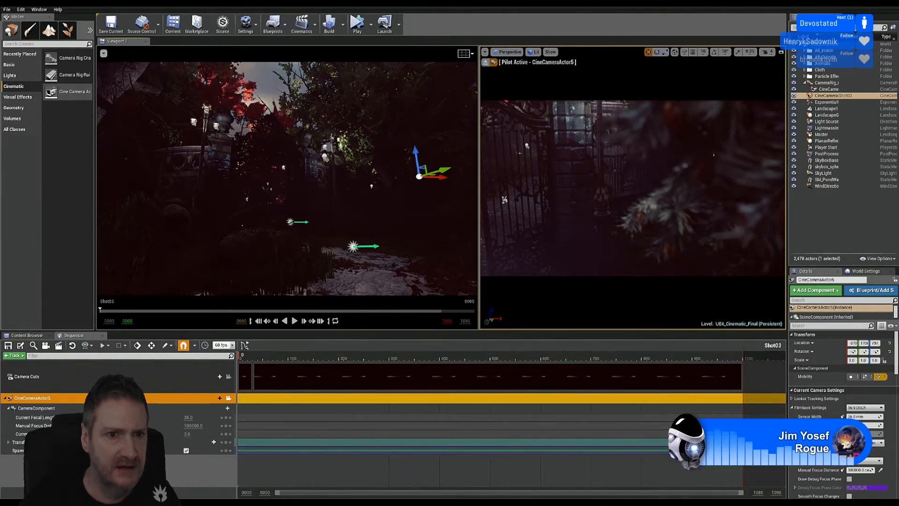
Step: Lock the cinematic viewport to the new CineCameraActor5 and clear the selection
left_click(290, 221)
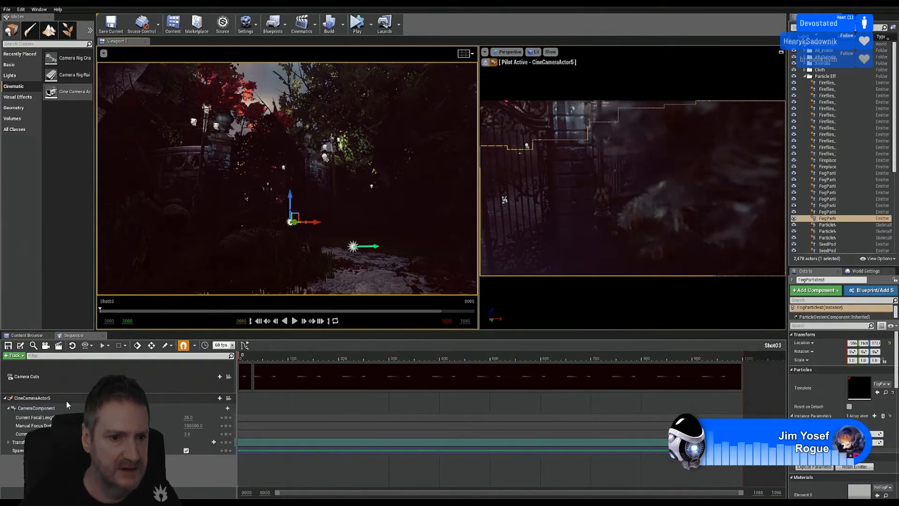
left_click(229, 399)
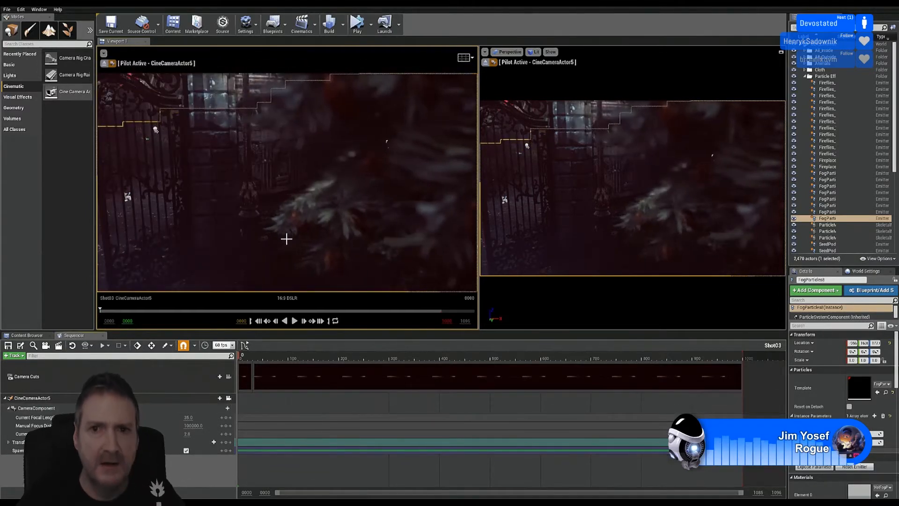
left_click(580, 69)
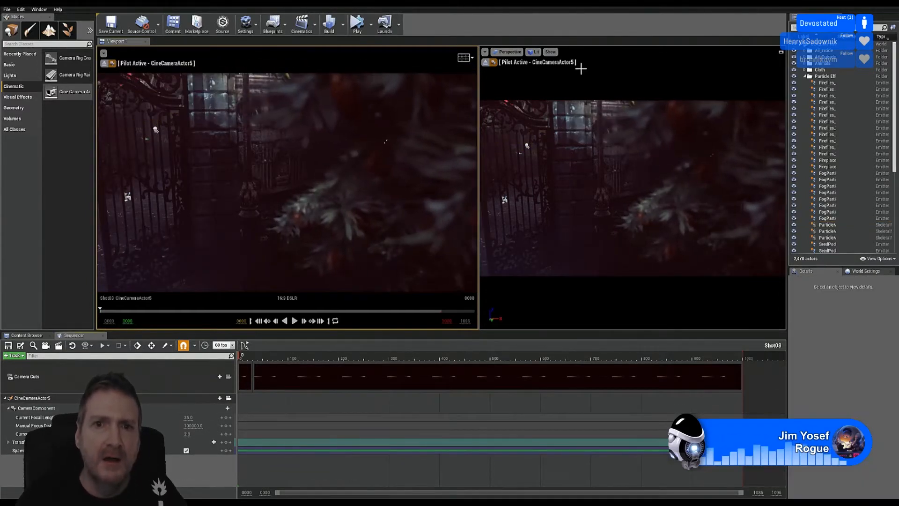
left_click(486, 52)
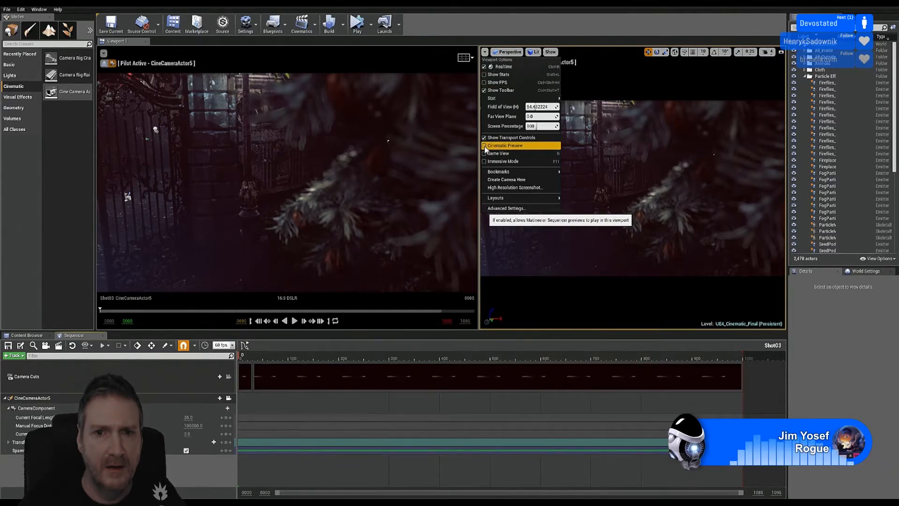
left_click(579, 32)
left_click(509, 53)
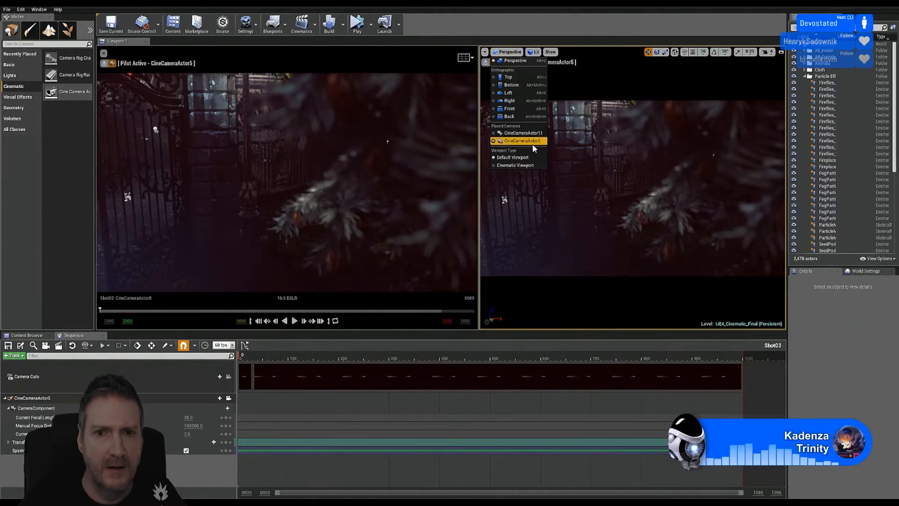
left_click(523, 156)
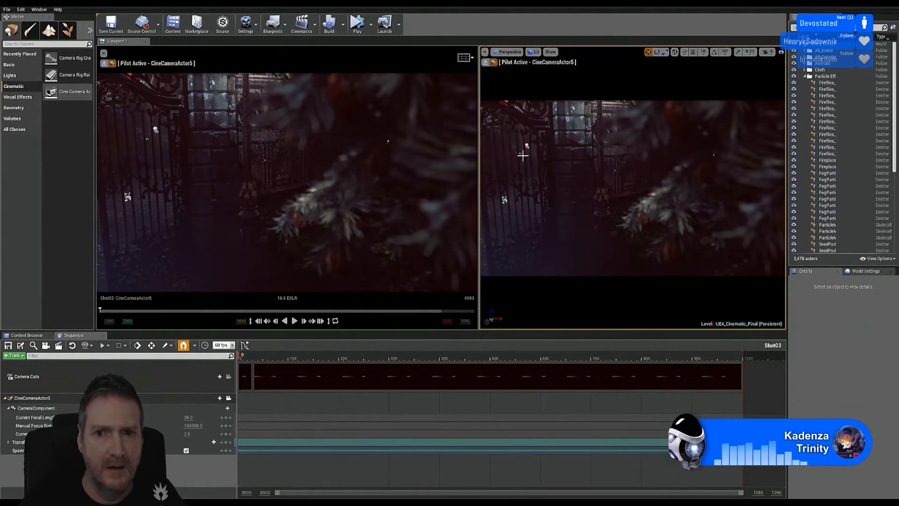
Step: Tilt the new camera downward and set its filmback sensor height to 18 mm
right_click_drag(543, 169, 458, 201)
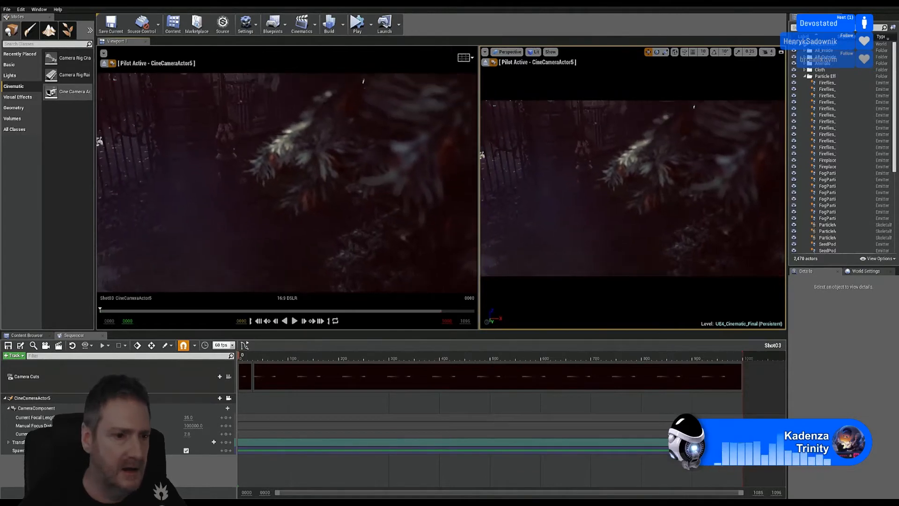
left_click(663, 398)
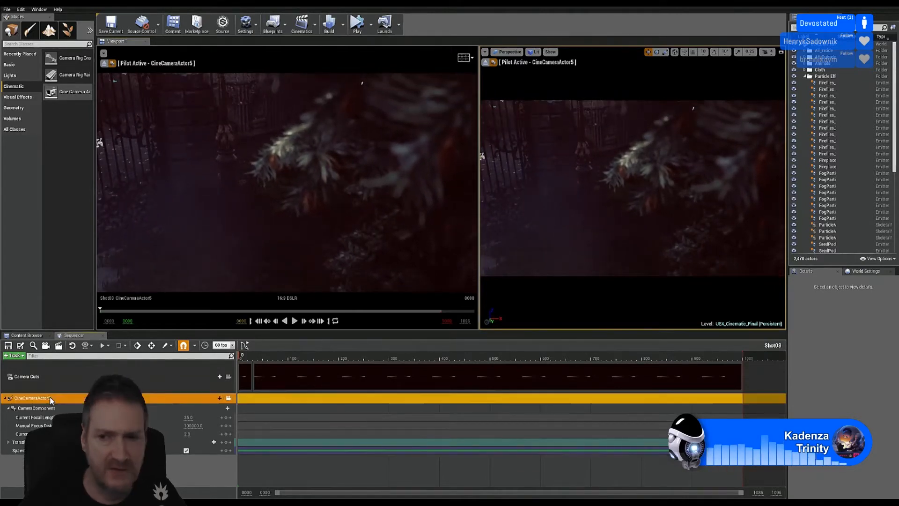
scroll(843, 402, "down", 2)
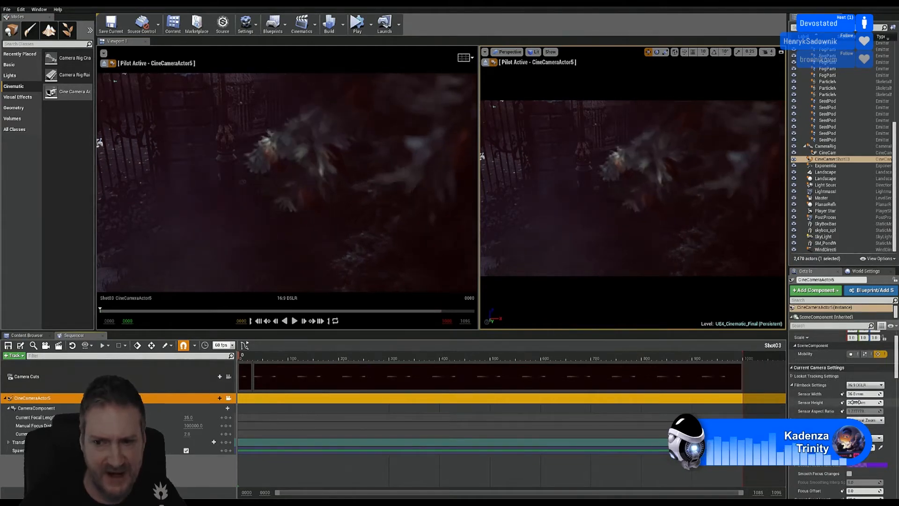
left_click(874, 402)
type("18")
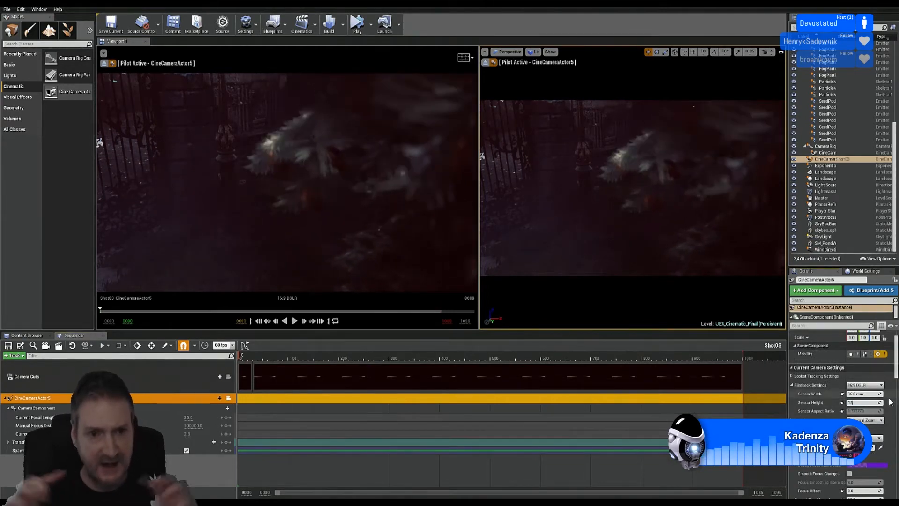
key("Return")
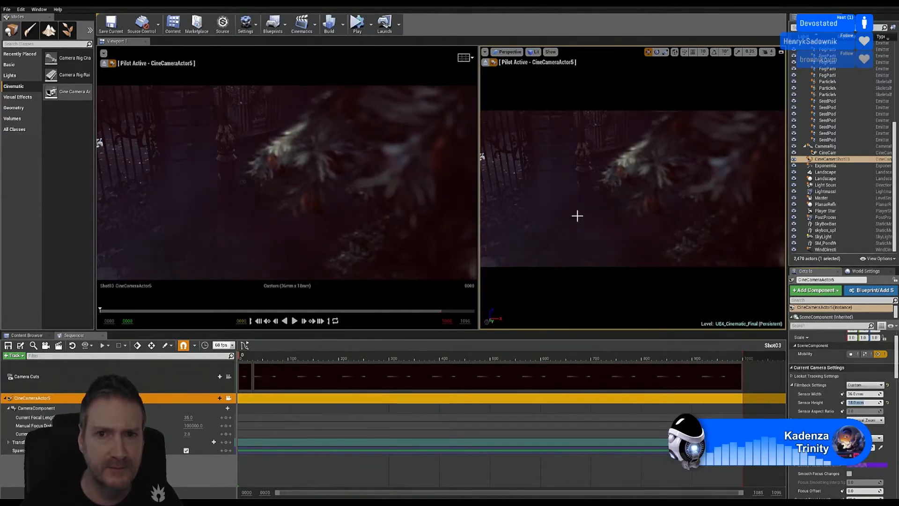
Step: Turn off the exact camera view, pilot the new camera low behind the fir branches to frame the iron gate, and stop piloting
left_click(494, 63)
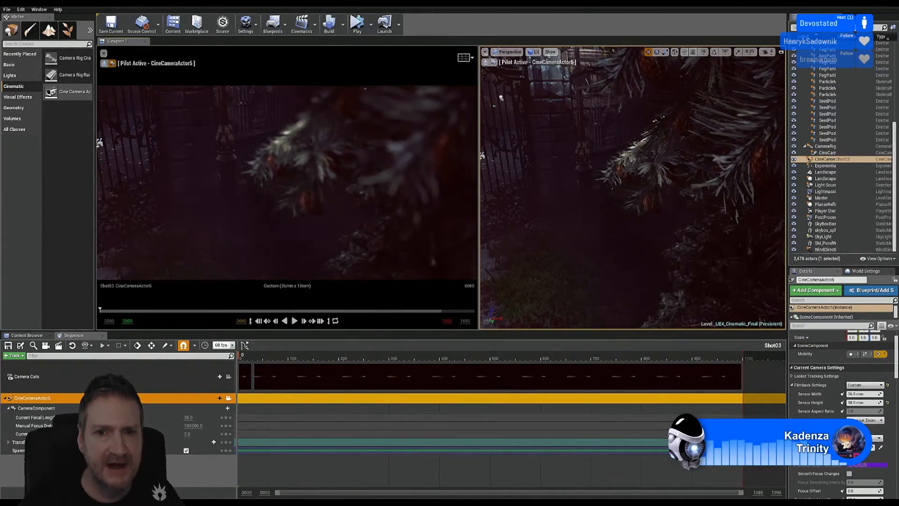
right_click_drag(668, 159, 635, 132)
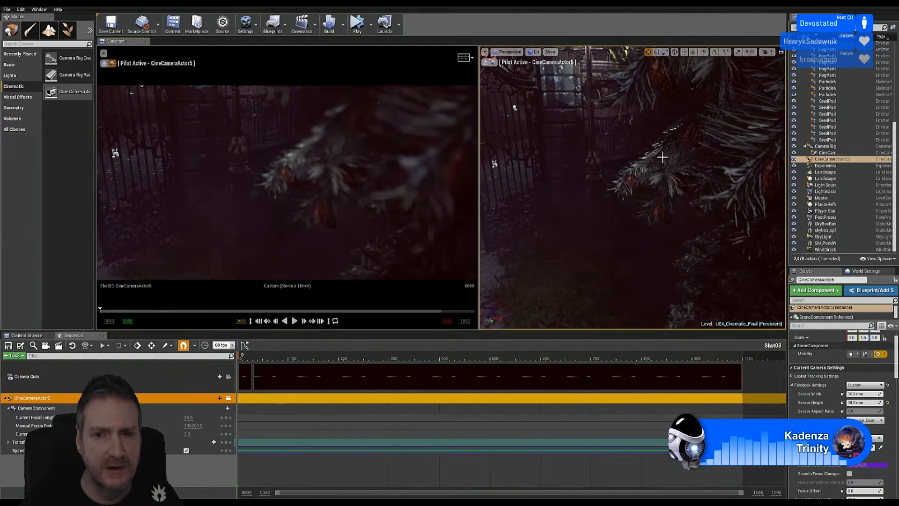
right_click_drag(670, 191, 633, 183)
key("q")
key("q")
key("q")
key("q")
key("q")
key("q")
right_click_drag(632, 187, 602, 176)
key("a")
key("q")
key("q")
key("q")
key("e")
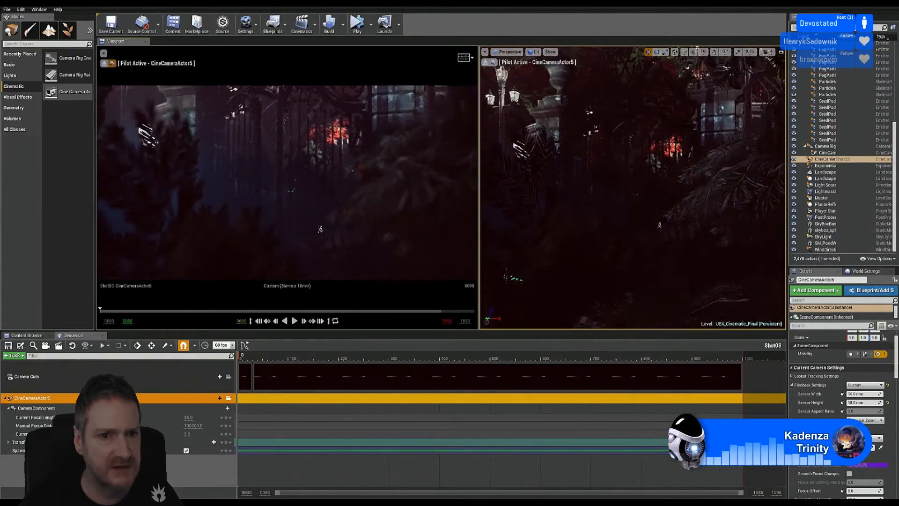
right_click_drag(602, 176, 602, 176)
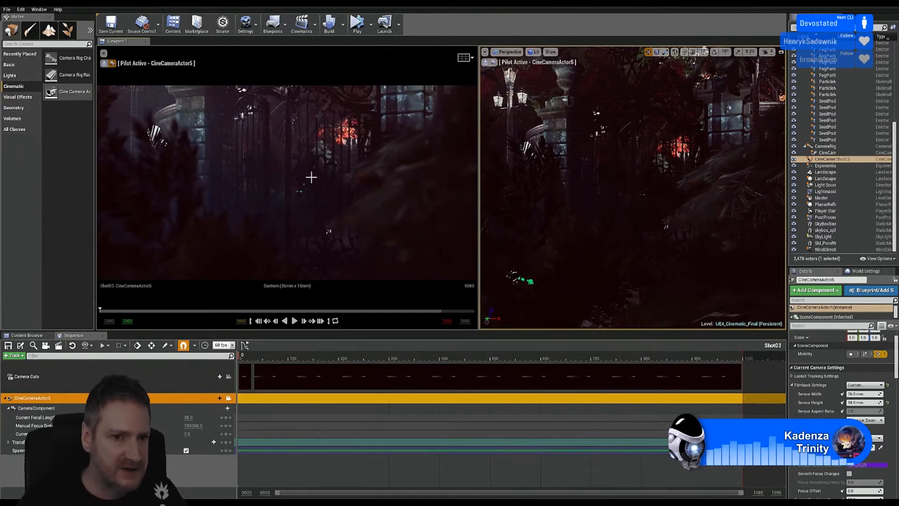
left_click(485, 63)
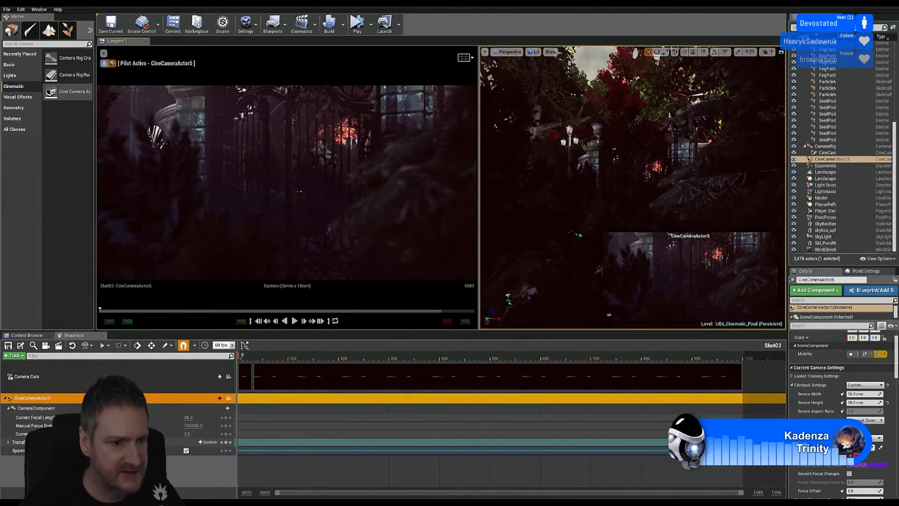
Step: Key CineCameraActor5's transform at frames 0 and 200, expand its Transform track, and set the playhead to frame 600
left_click(178, 441)
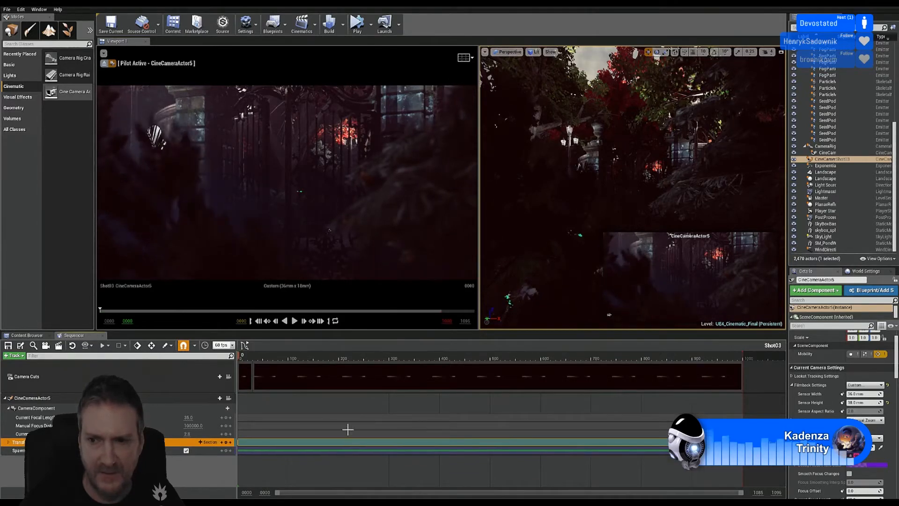
scroll(873, 368, "up", 2)
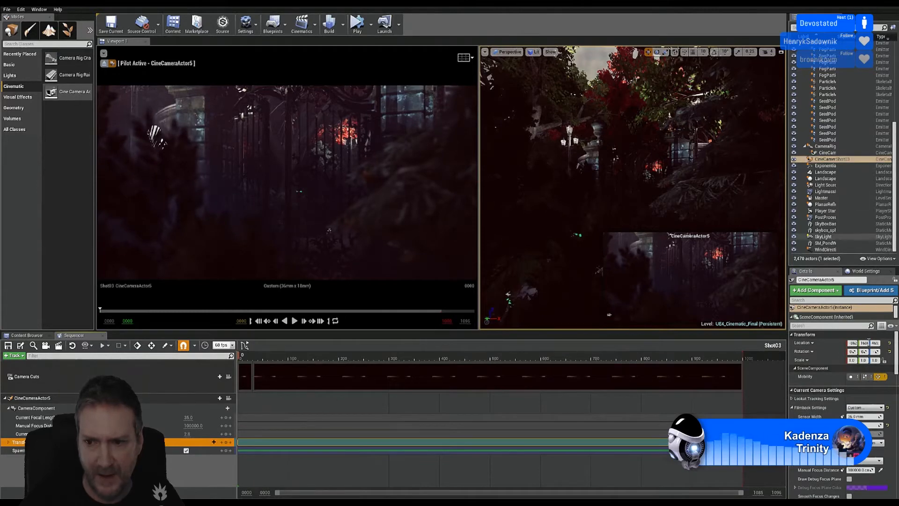
left_click(51, 402)
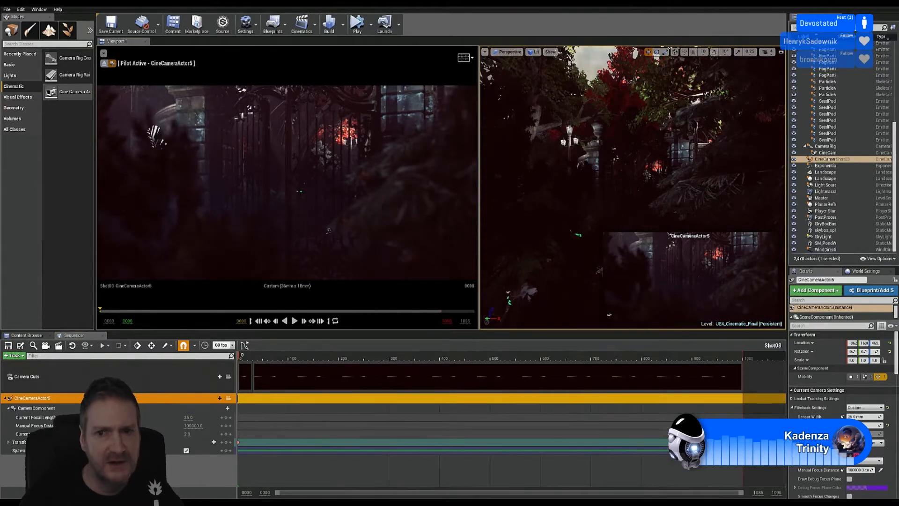
right_click_drag(554, 107, 525, 124)
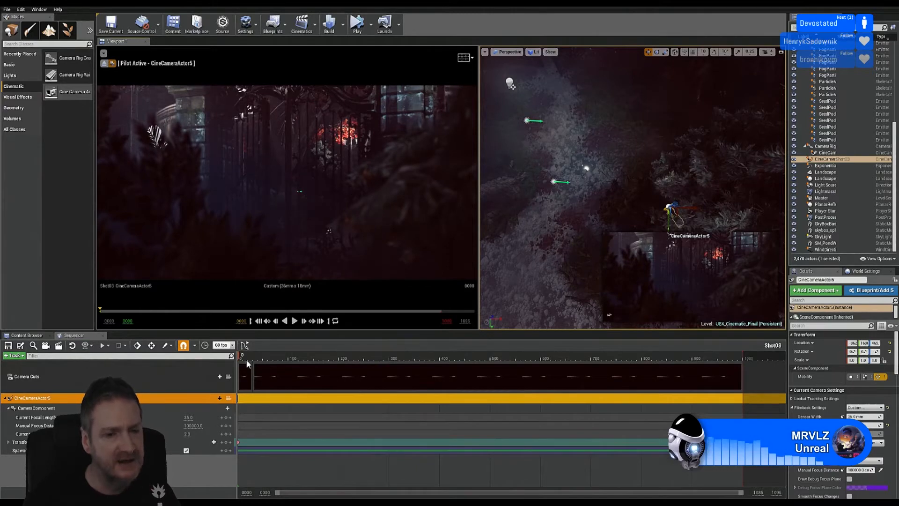
left_click(339, 355)
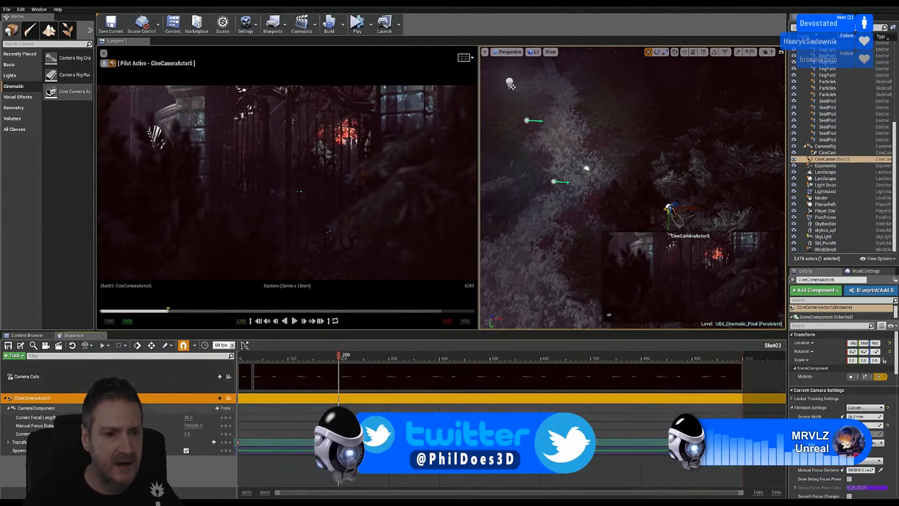
left_click(9, 442)
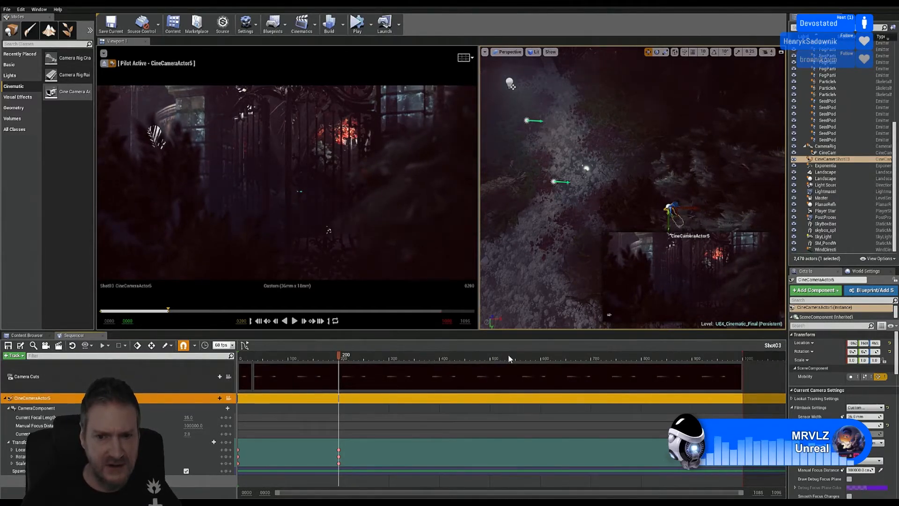
left_click(541, 357)
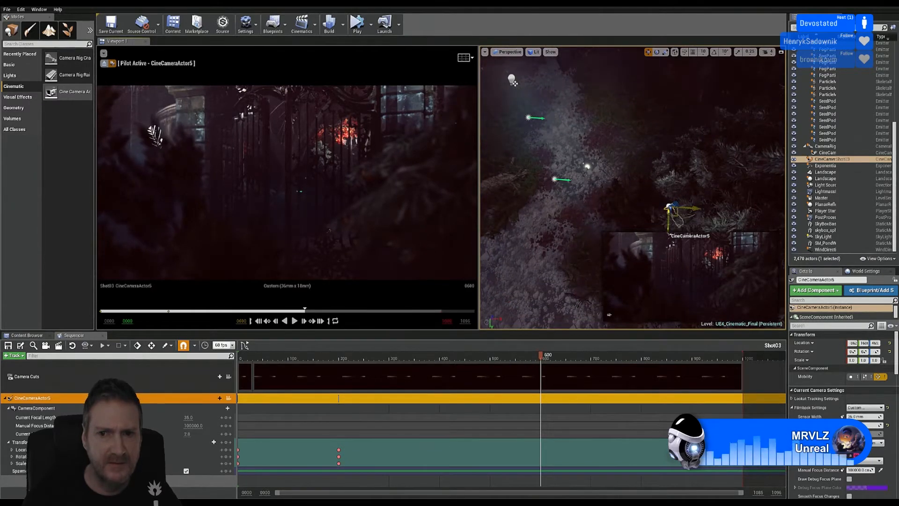
Step: Try to move CineCameraActor5 forward to the iron gate at frame 600, and undo the move
left_click_drag(671, 208, 566, 50)
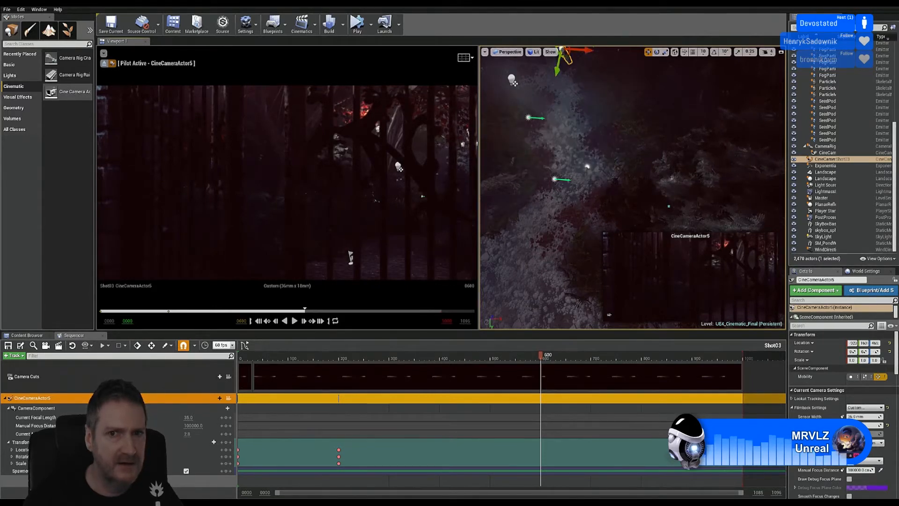
right_click_drag(589, 94, 578, 80)
left_click_drag(585, 110, 573, 109)
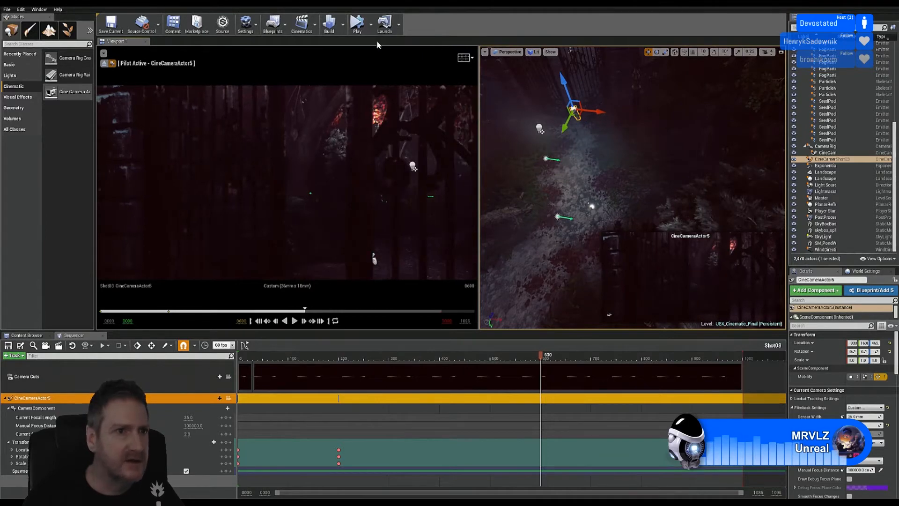
left_click(21, 9)
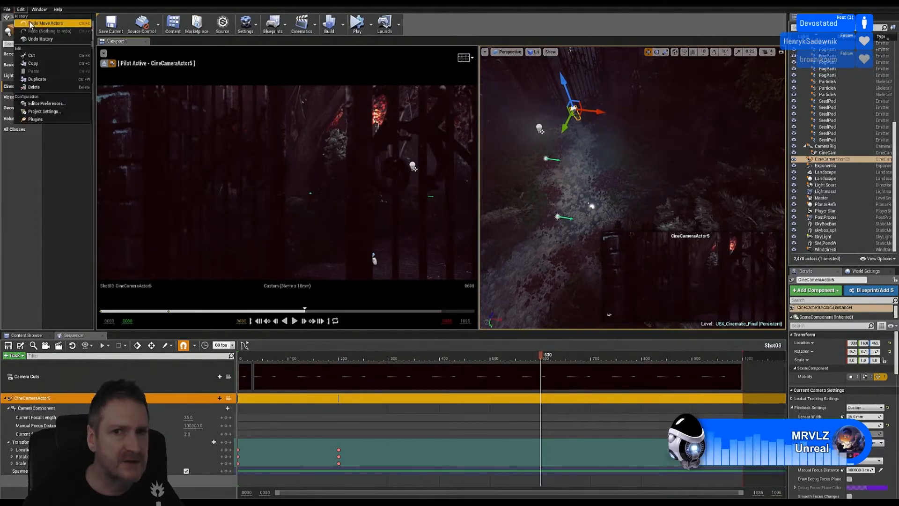
left_click(38, 26)
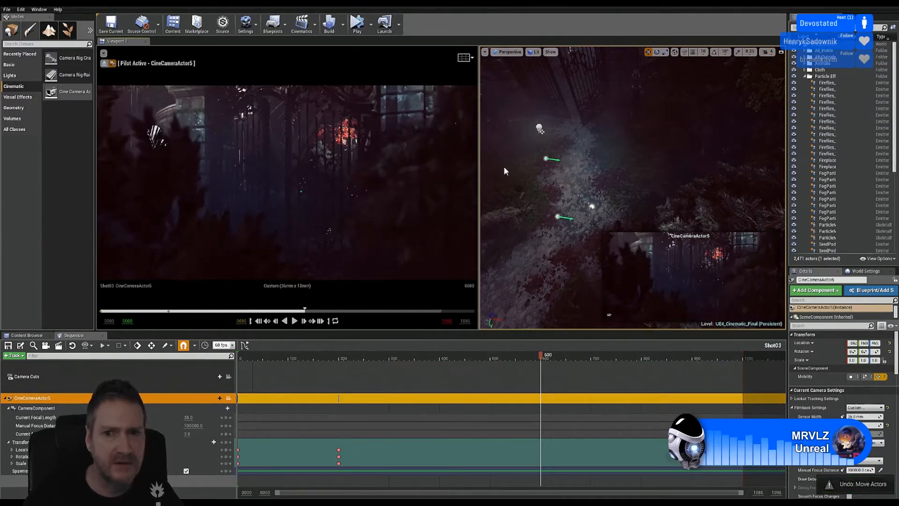
Step: Move CineCameraActor5 forward past the branches up to the iron gate and key its transform at frame 600
right_click_drag(609, 164, 640, 193)
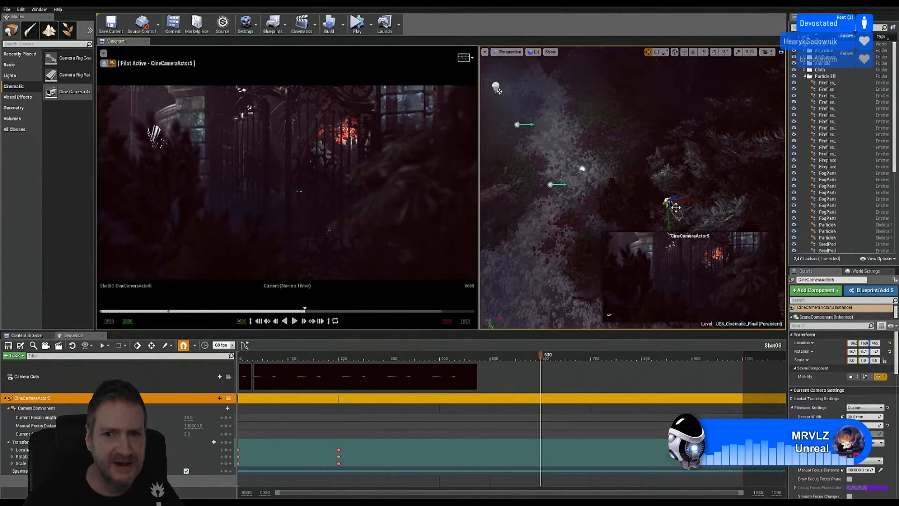
left_click_drag(674, 202, 605, 134)
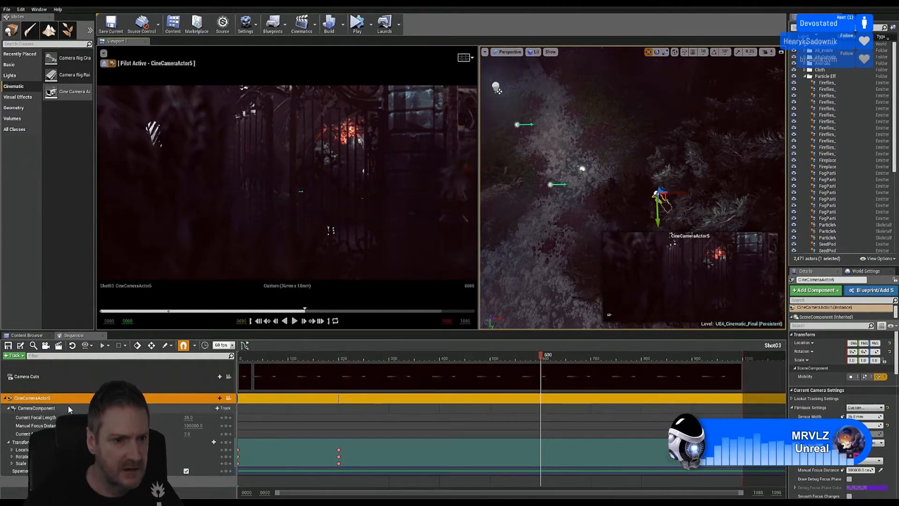
left_click(804, 77)
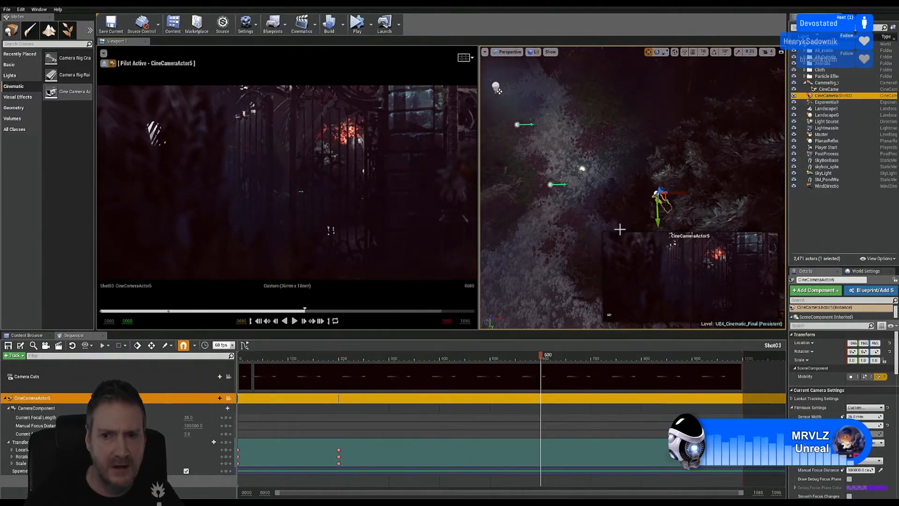
right_click_drag(620, 229, 601, 229)
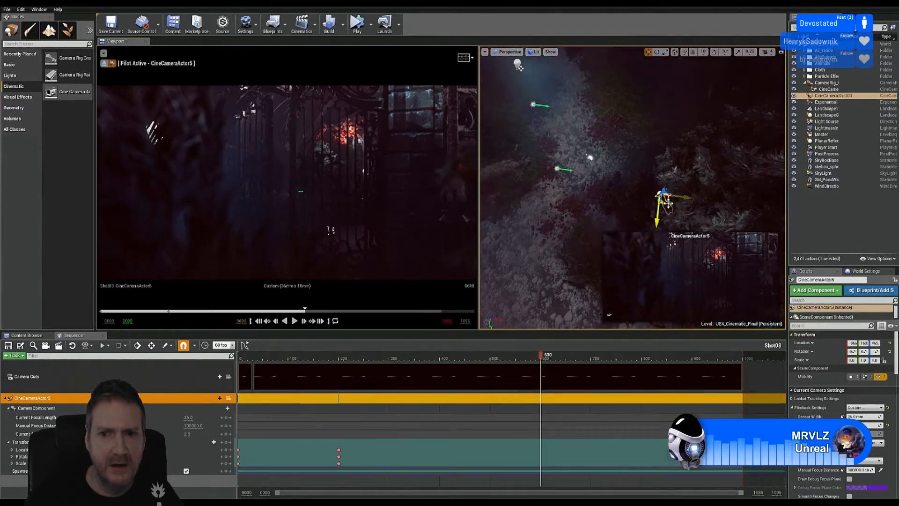
left_click_drag(665, 201, 599, 55)
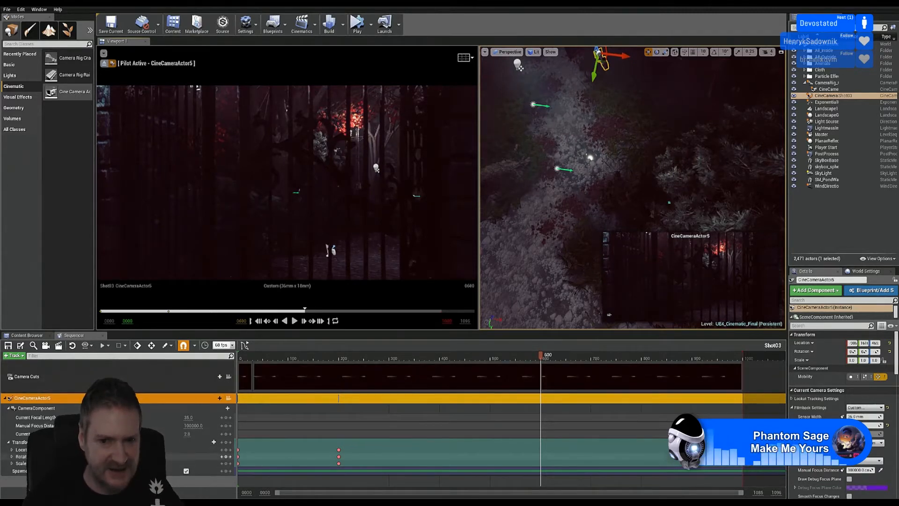
key("s")
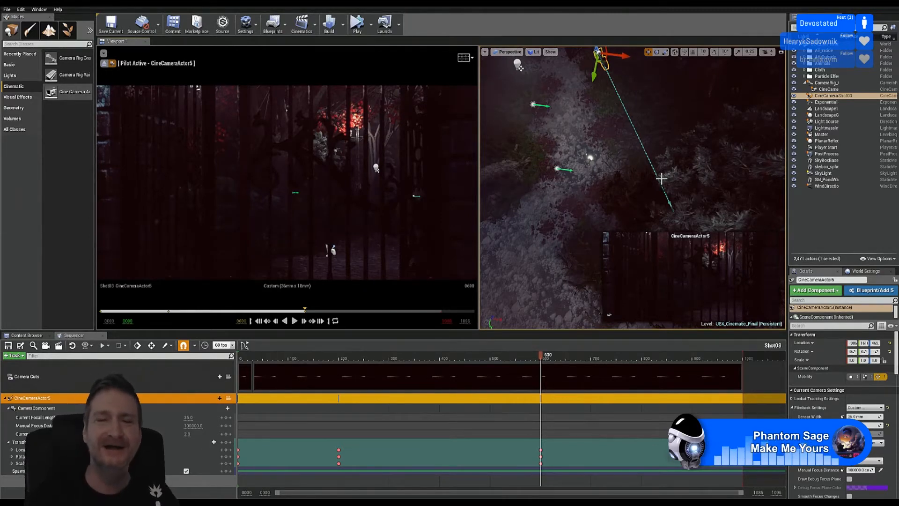
Step: Examine the PostProcessVolume's lens and rendering settings, go back to the camera's details, and clear the selection
left_click(825, 155)
scroll(843, 395, "down", 5)
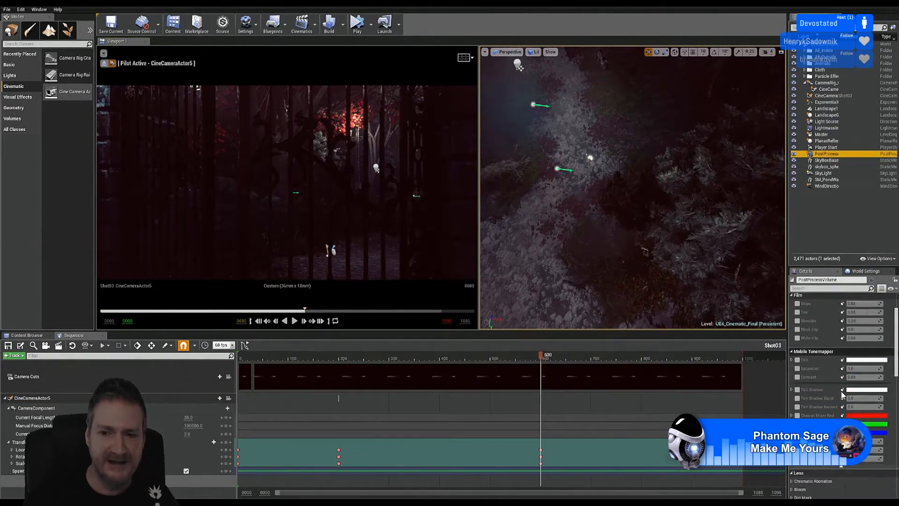
scroll(843, 395, "down", 6)
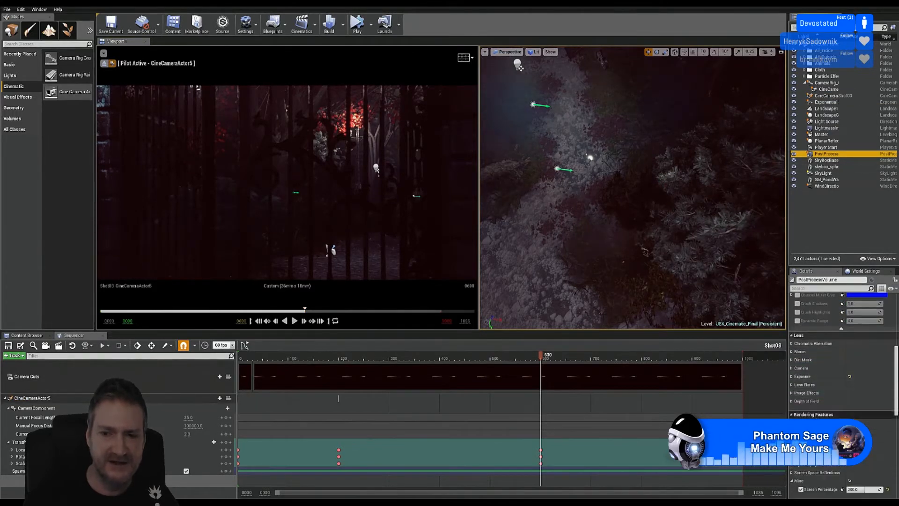
scroll(801, 467, "down", 2)
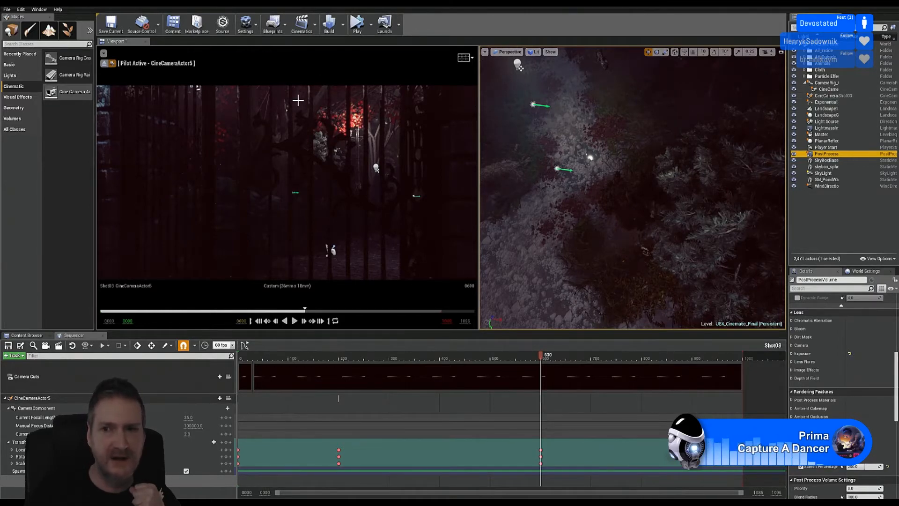
left_click(831, 96)
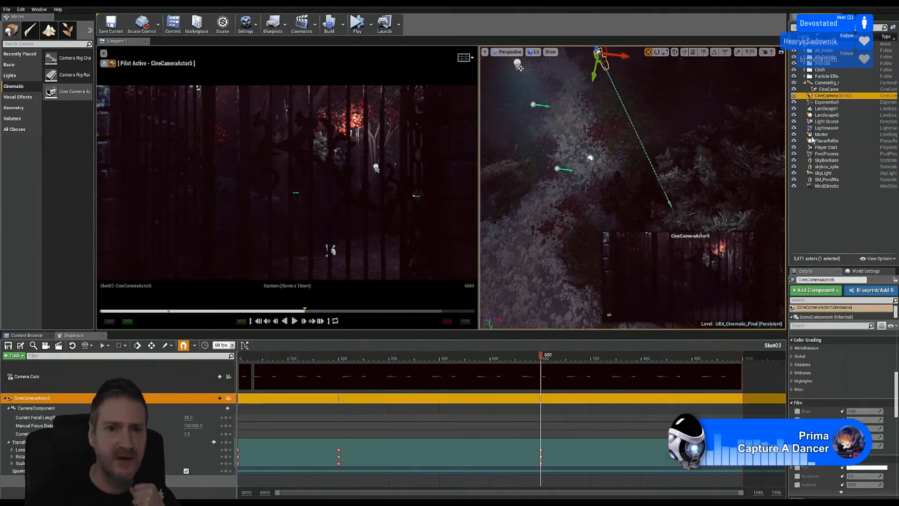
left_click(335, 174)
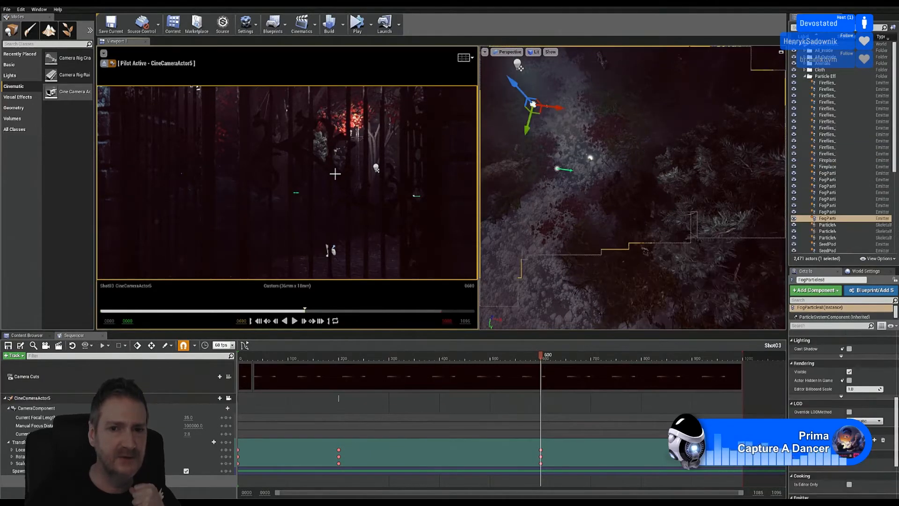
key("Escape")
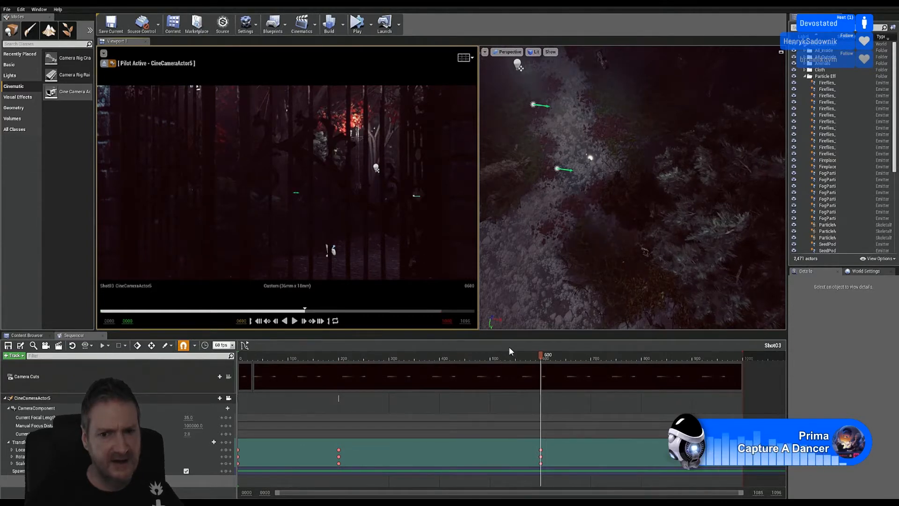
Step: Play Shot03 and scrub its first 200 frames to review the camera's push toward the gate
left_click(295, 321)
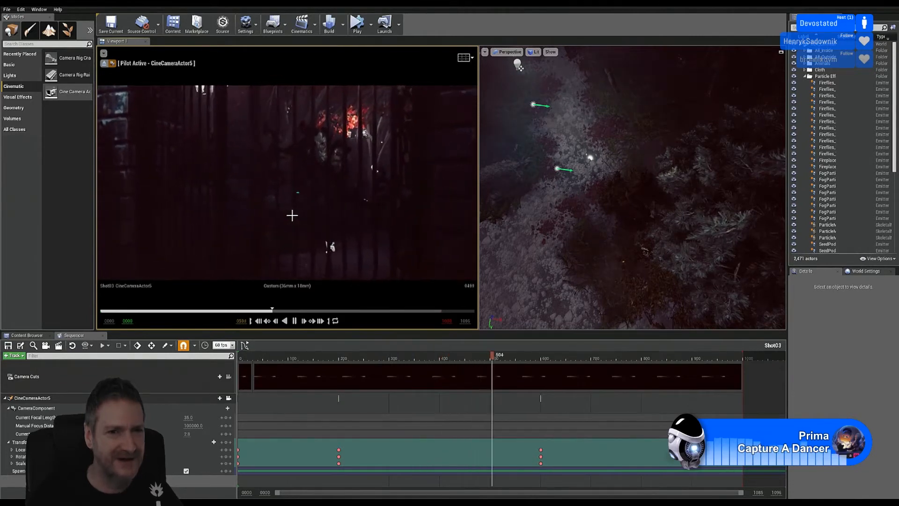
left_click(295, 322)
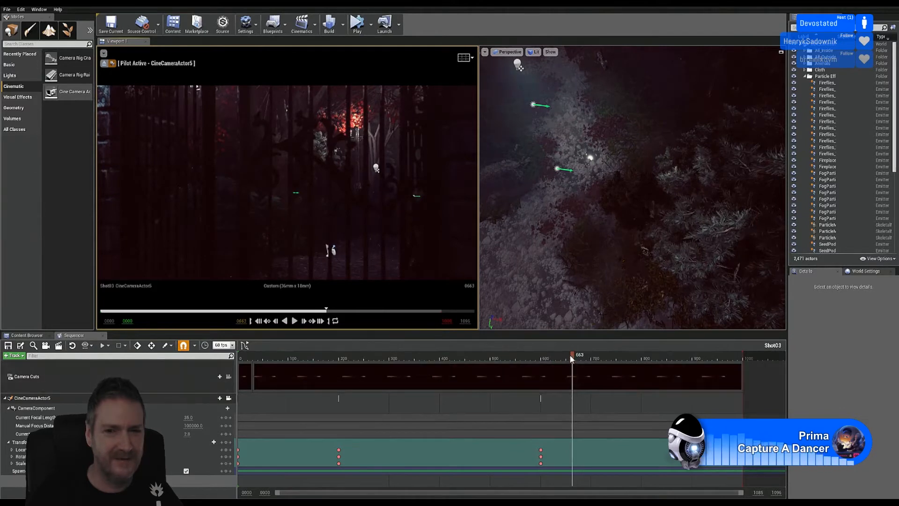
left_click_drag(571, 354, 237, 356)
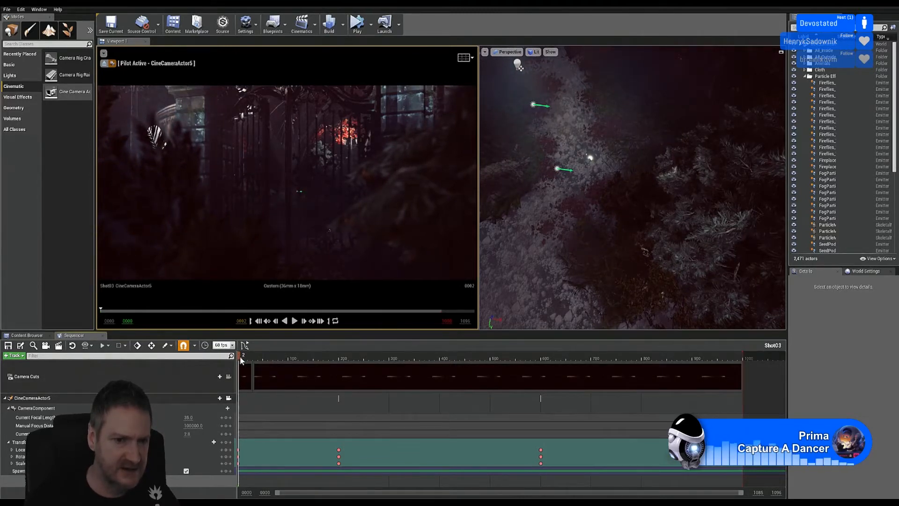
left_click_drag(240, 356, 339, 359)
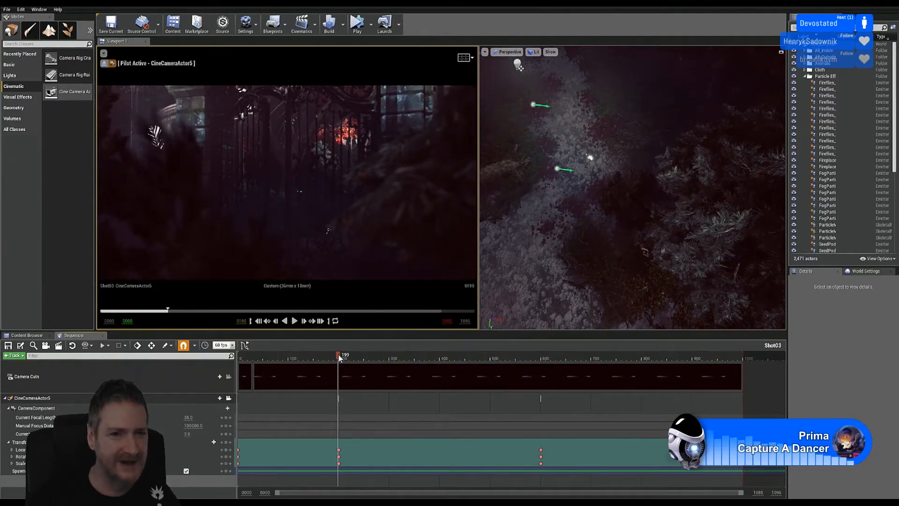
left_click_drag(340, 358, 280, 358)
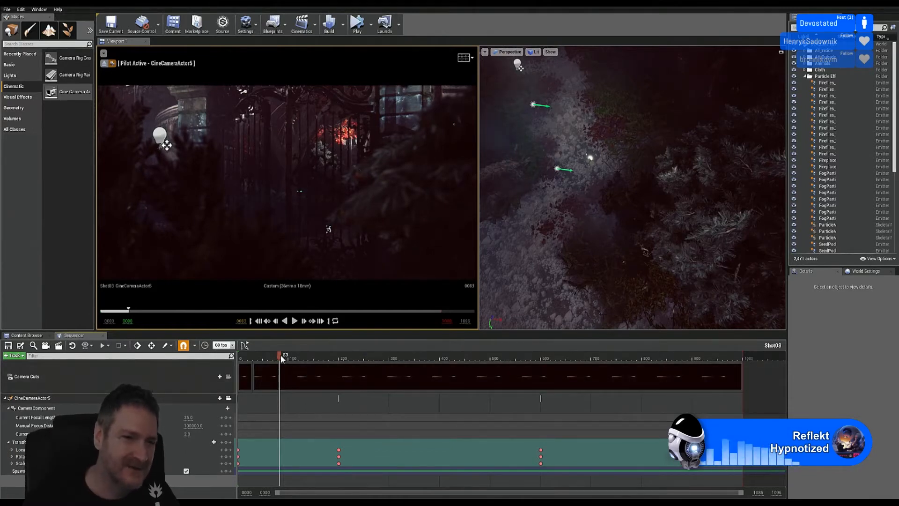
mouse_move(280, 354)
left_mouse_down()
mouse_move(322, 358)
mouse_move(227, 367)
mouse_move(280, 366)
left_mouse_up()
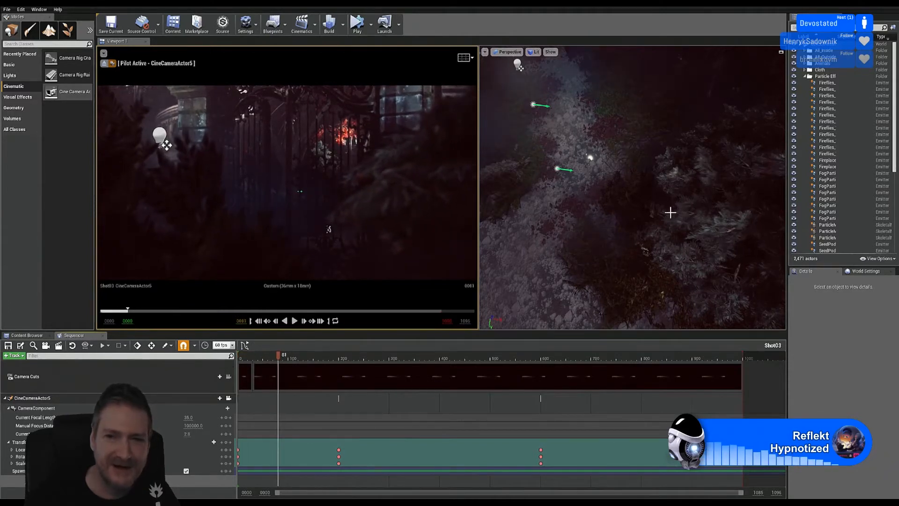
Step: Select CineCameraActor5, view its motion path while scrubbing the start of the move, and park the playhead at frame 200
right_click_drag(670, 213, 611, 209)
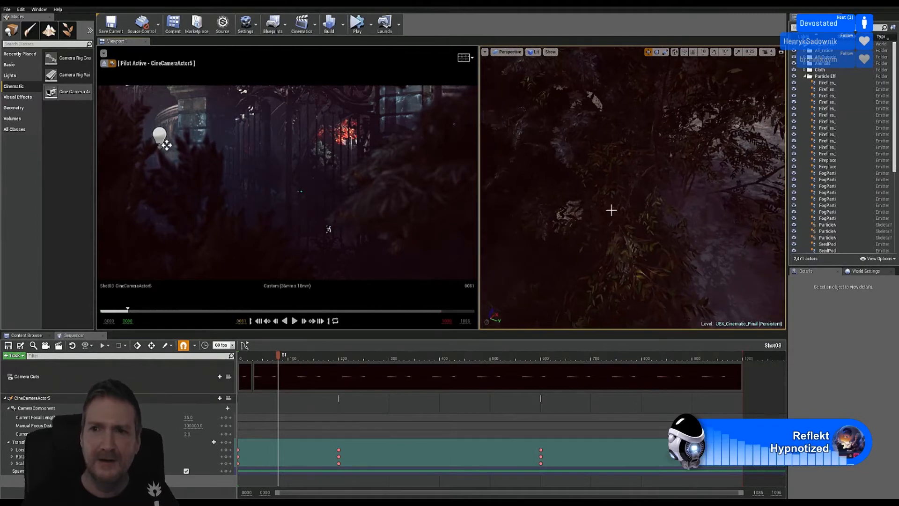
left_click(805, 75)
left_click(840, 95)
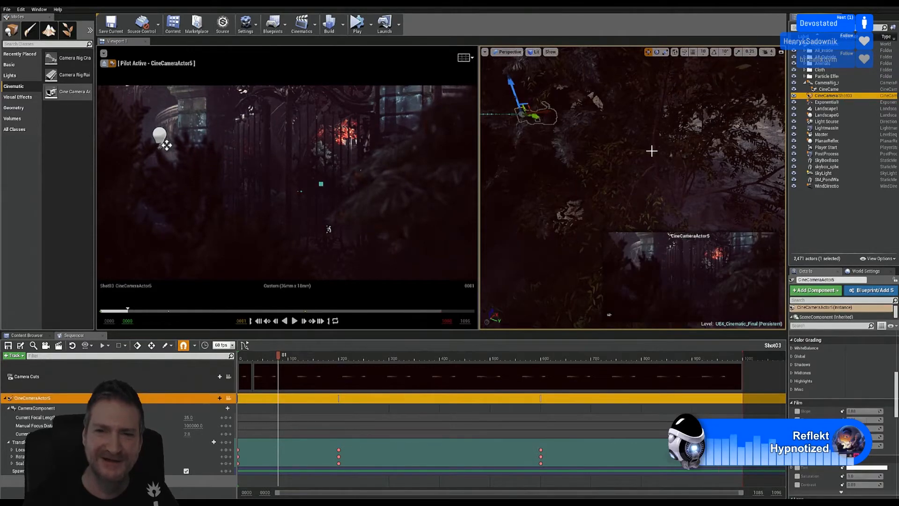
mouse_move(652, 151)
right_mouse_down()
mouse_move(611, 168)
mouse_move(636, 157)
mouse_move(614, 150)
mouse_move(649, 159)
right_mouse_up()
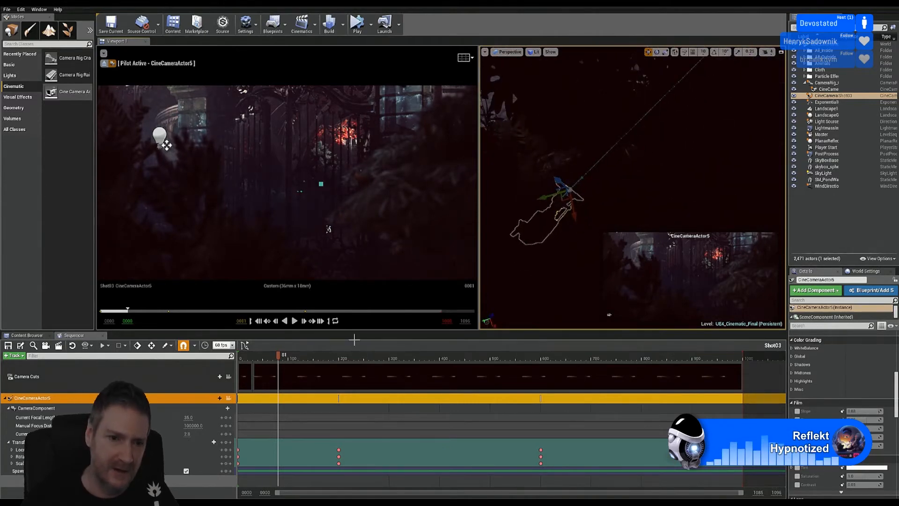
left_click_drag(266, 359, 346, 363)
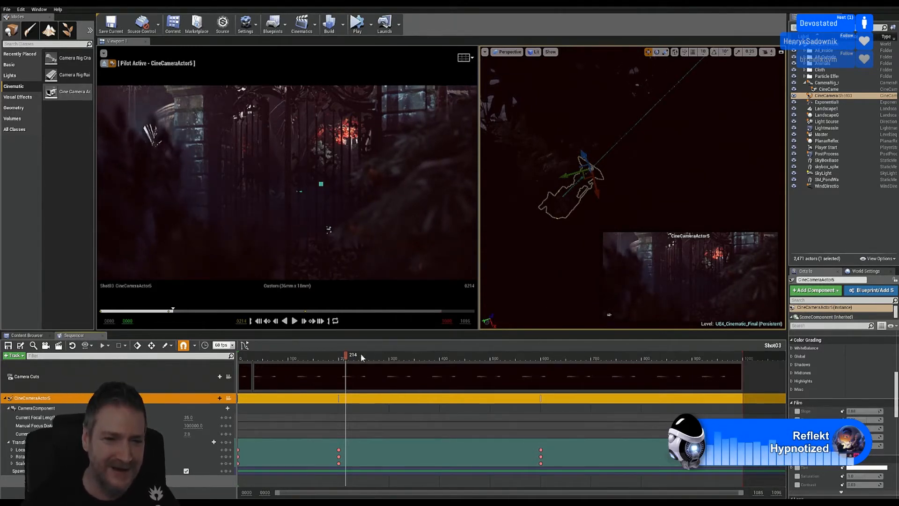
mouse_move(338, 355)
left_mouse_down()
mouse_move(240, 364)
mouse_move(298, 371)
mouse_move(373, 358)
mouse_move(217, 364)
mouse_move(342, 356)
left_mouse_up()
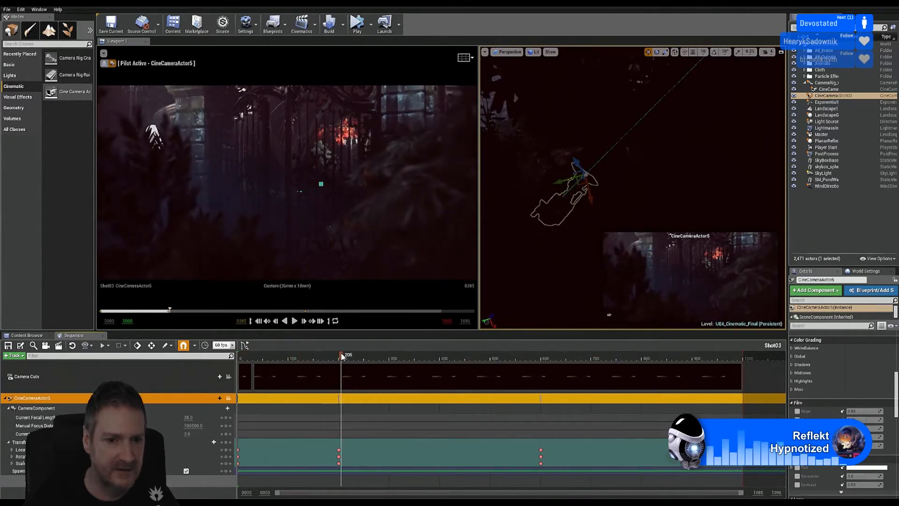
left_click_drag(342, 355, 339, 356)
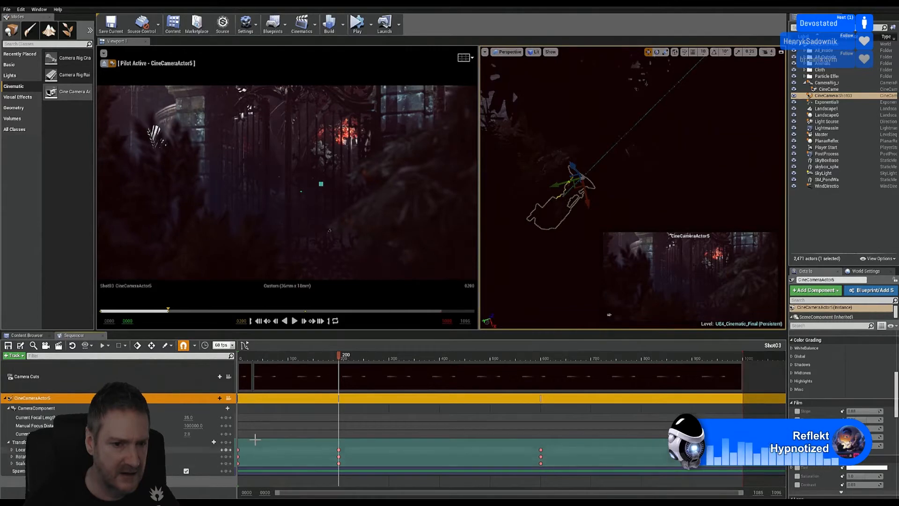
Step: Delete CineCameraActor5's transform keys at frame 0 and return the playhead to frame 0
left_click_drag(257, 440, 292, 475)
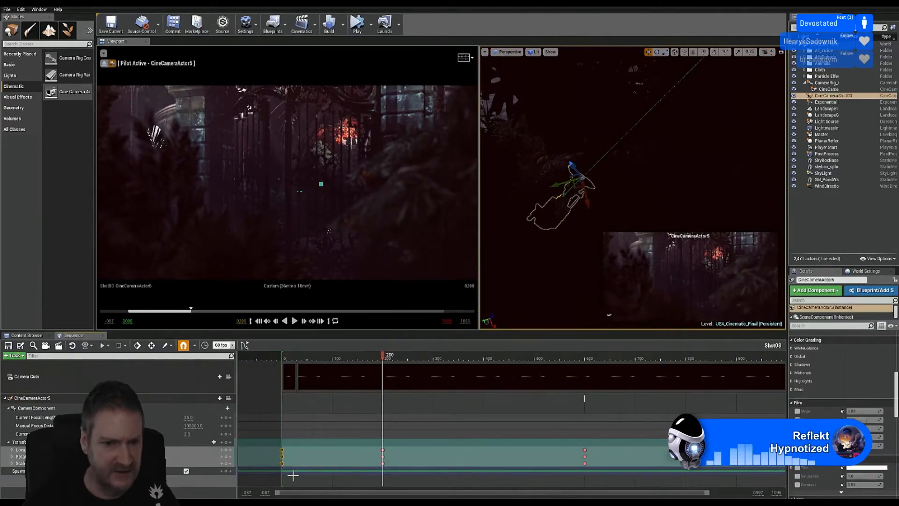
key("Delete")
left_click_drag(382, 357, 281, 376)
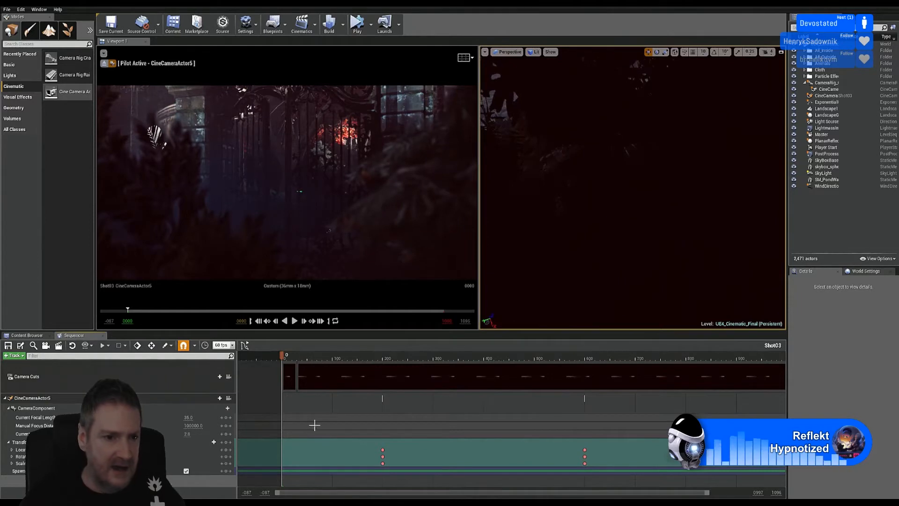
Step: Key CineCameraActor5's transform again at frame 0 and move the playhead to frame 20
left_click(55, 396)
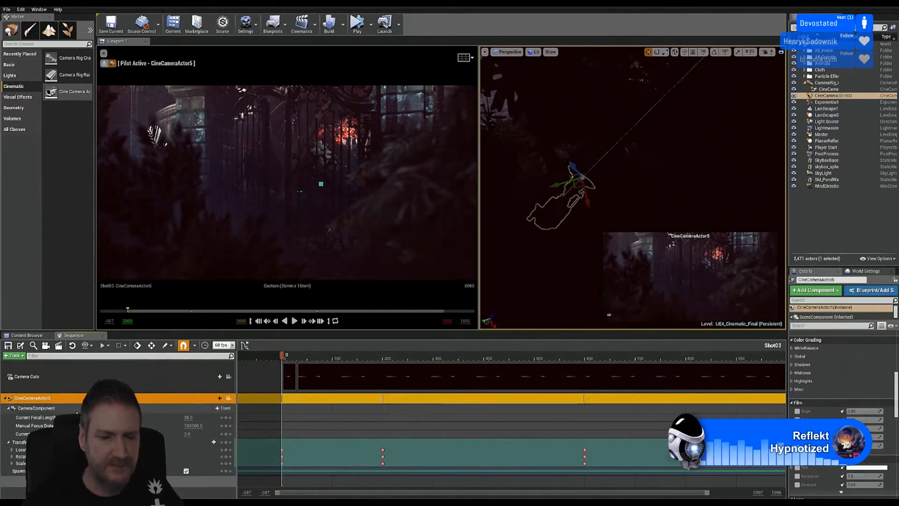
key("s")
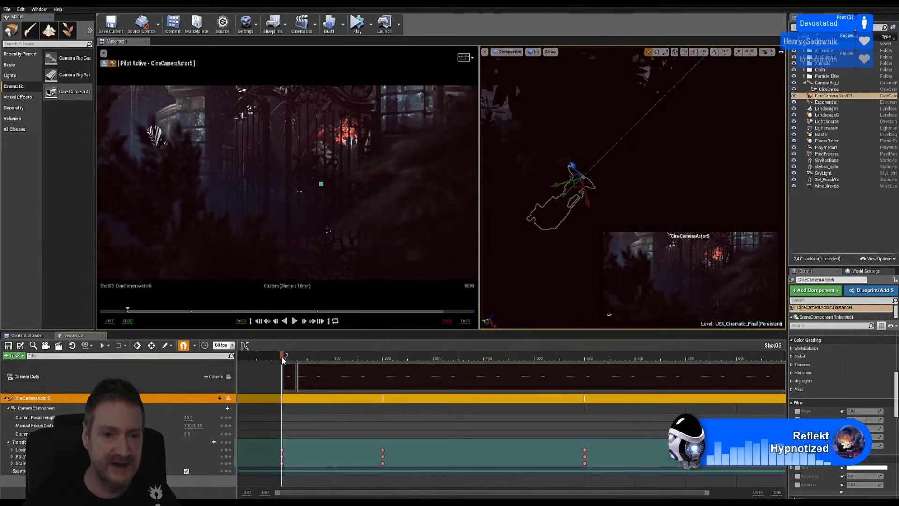
mouse_move(296, 353)
left_mouse_down()
mouse_move(398, 356)
mouse_move(292, 348)
left_mouse_up()
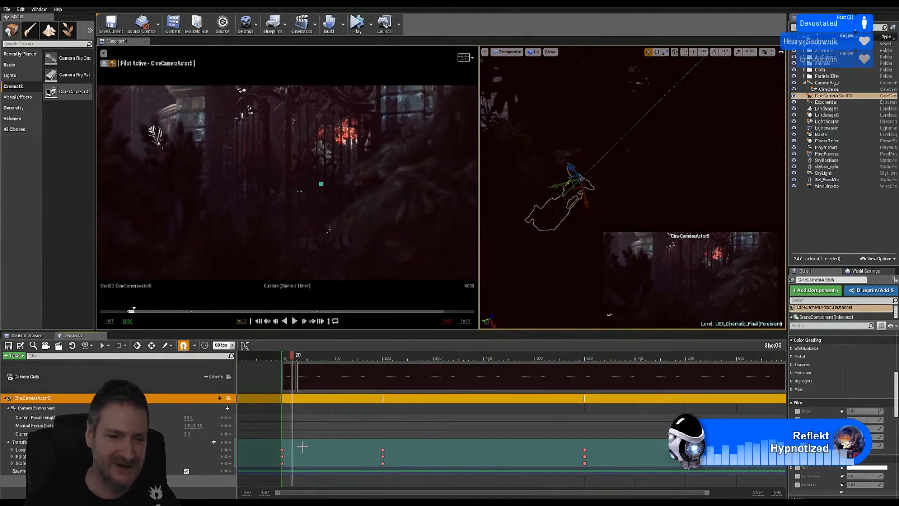
Step: Remove the re-added frame 0 transform keys and scrub the opening frames, parking the playhead at frame 50
left_click_drag(299, 445, 280, 479)
key("Delete")
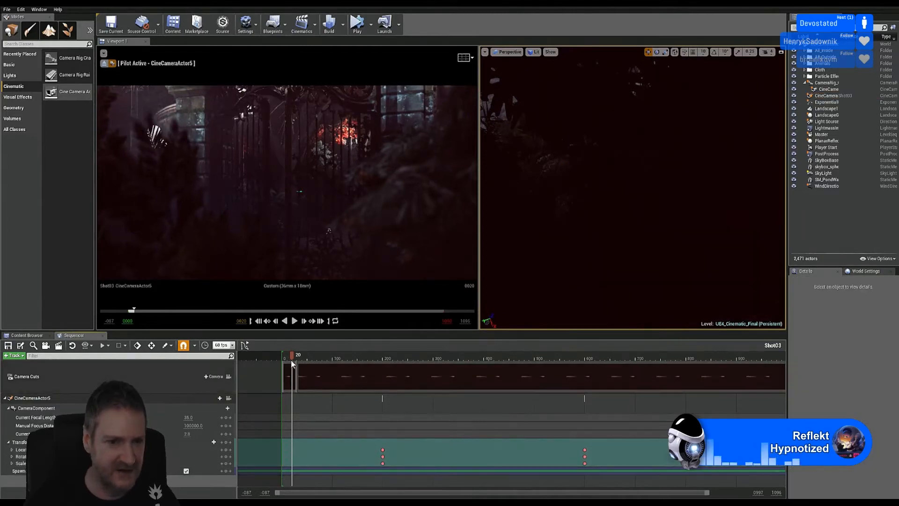
left_click_drag(286, 359, 307, 431)
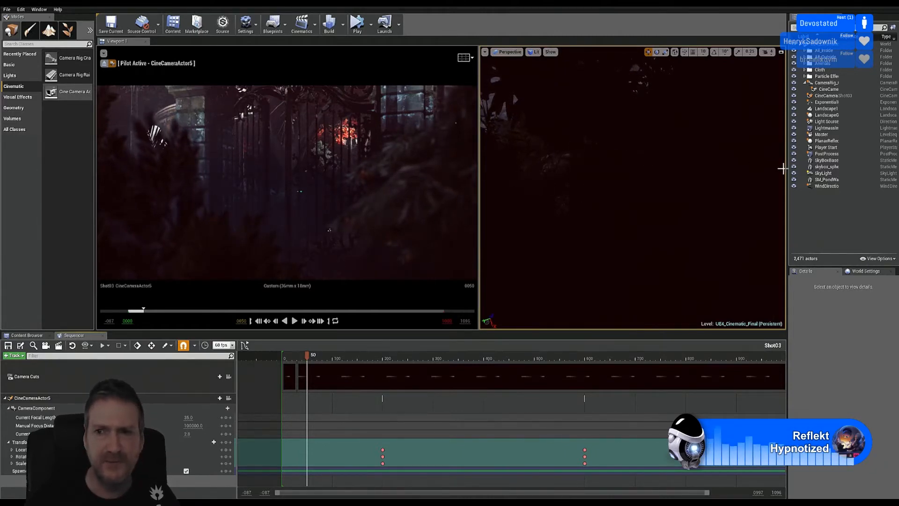
Step: Select CineCameraActor5 and examine its tonemapper, lens, rendering feature and post process settings
left_click(838, 96)
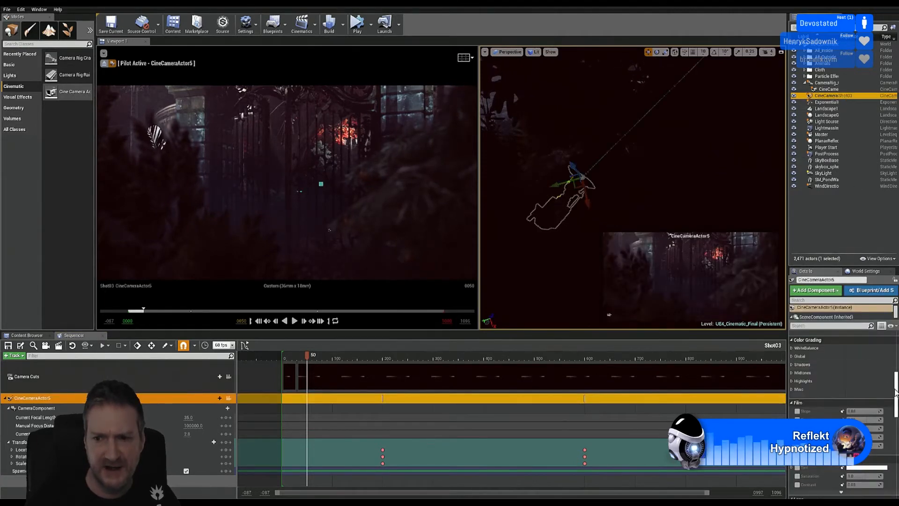
scroll(896, 403, "down", 5)
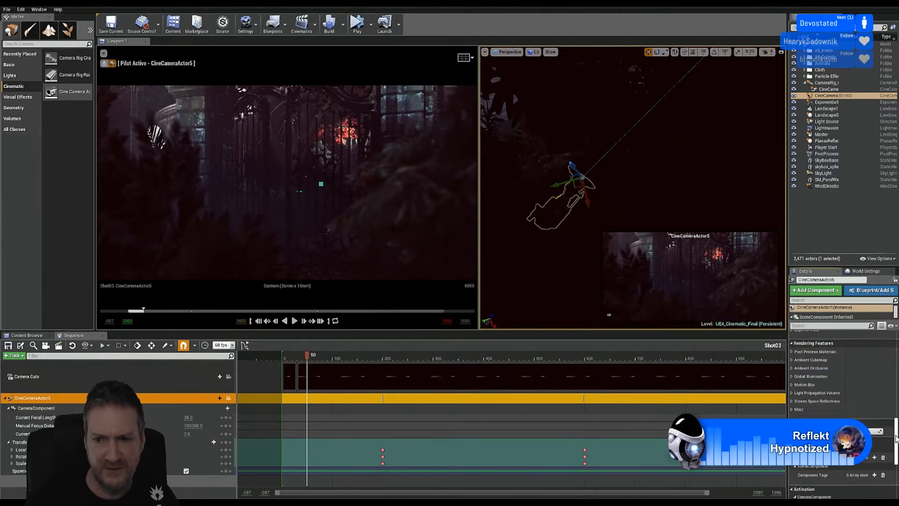
scroll(890, 416, "up", 2)
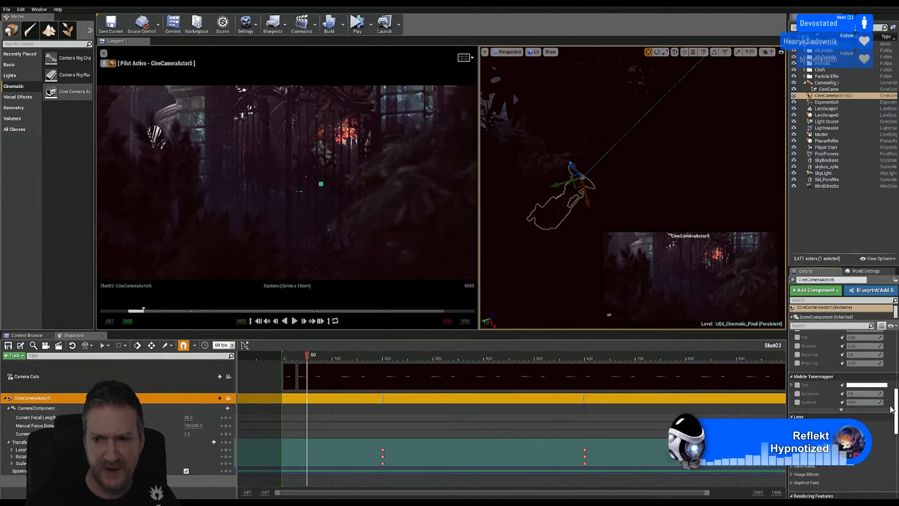
scroll(889, 415, "down", 10)
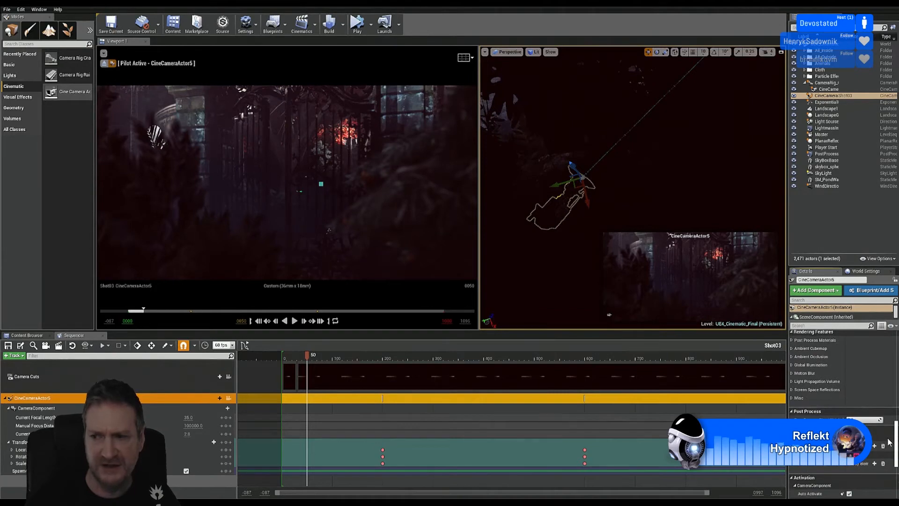
scroll(889, 442, "down", 4)
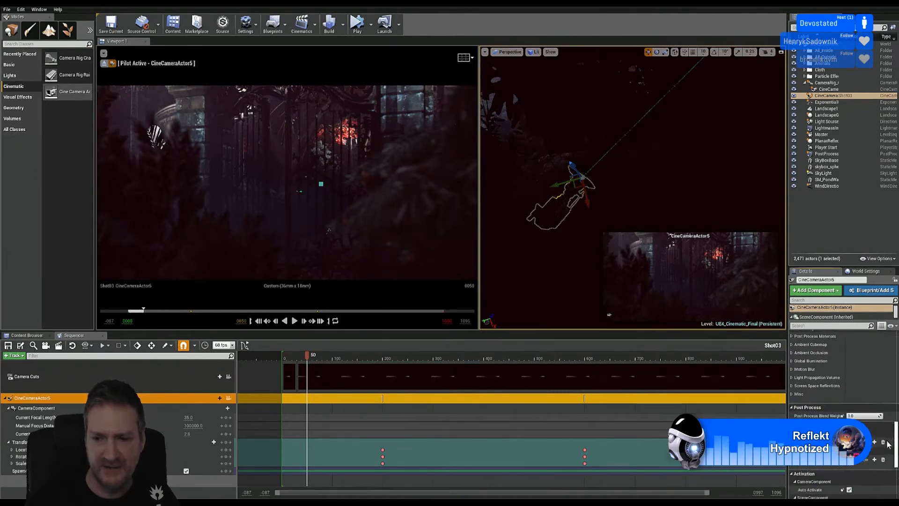
left_click_drag(894, 450, 888, 407)
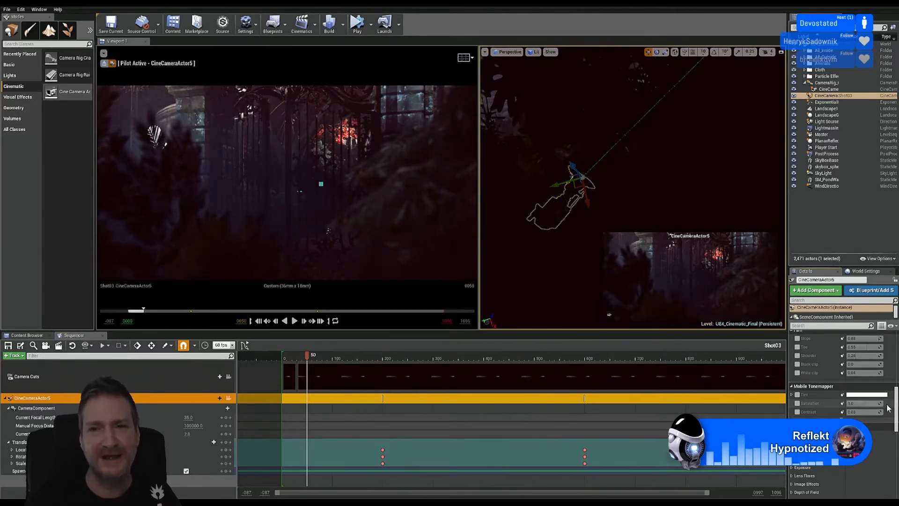
Step: Tour the bookmarked mansion and garden views in a maximized perspective viewport, ending at the gate, and restore the split viewport layout
left_click(781, 53)
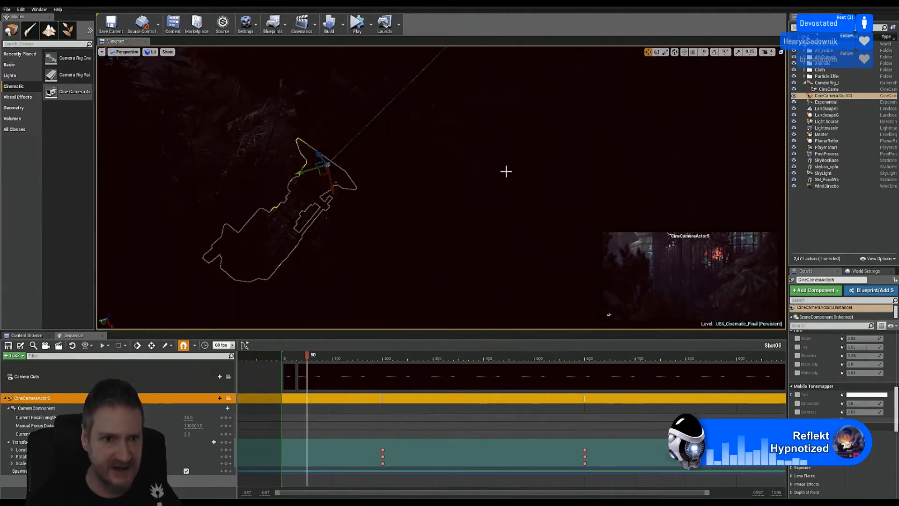
right_click_drag(527, 199, 530, 136)
key("w")
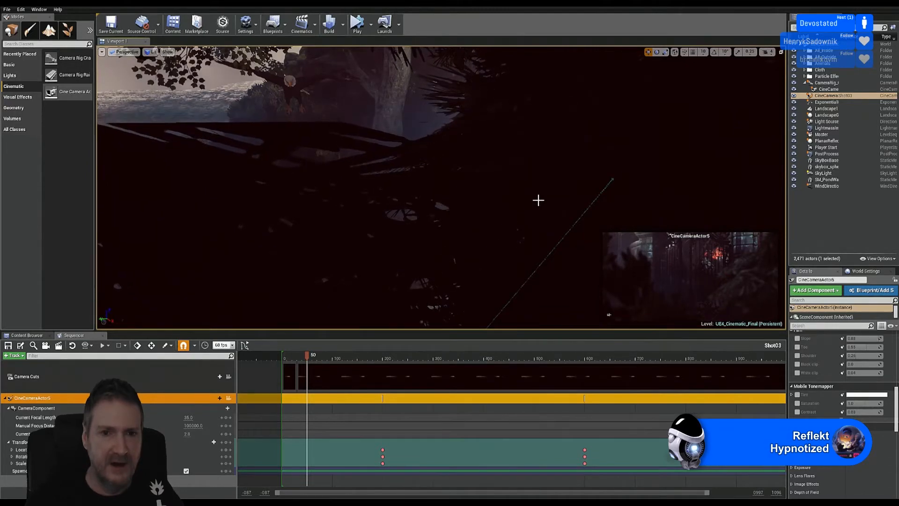
key("1")
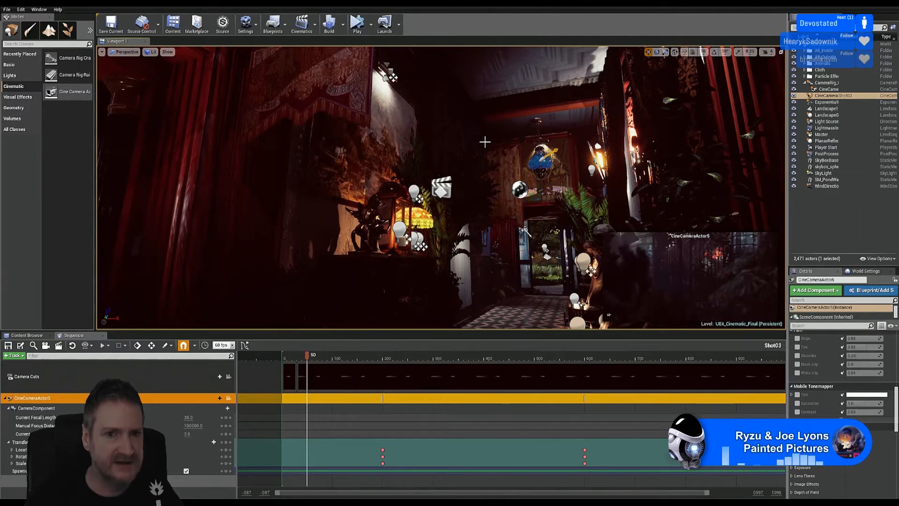
key("1")
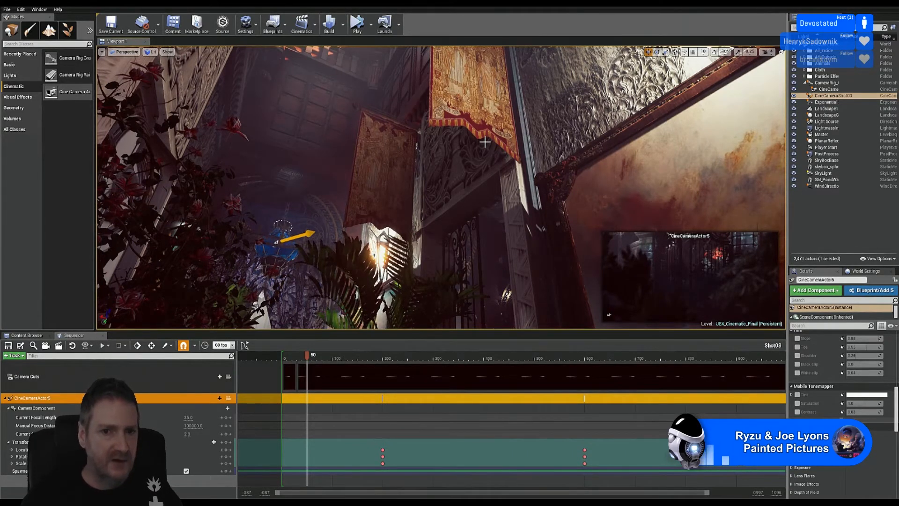
key("1")
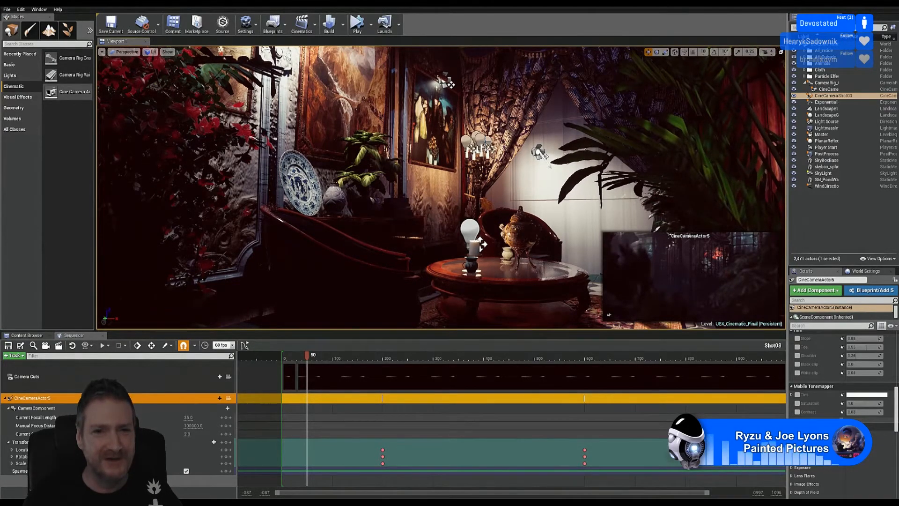
key("2")
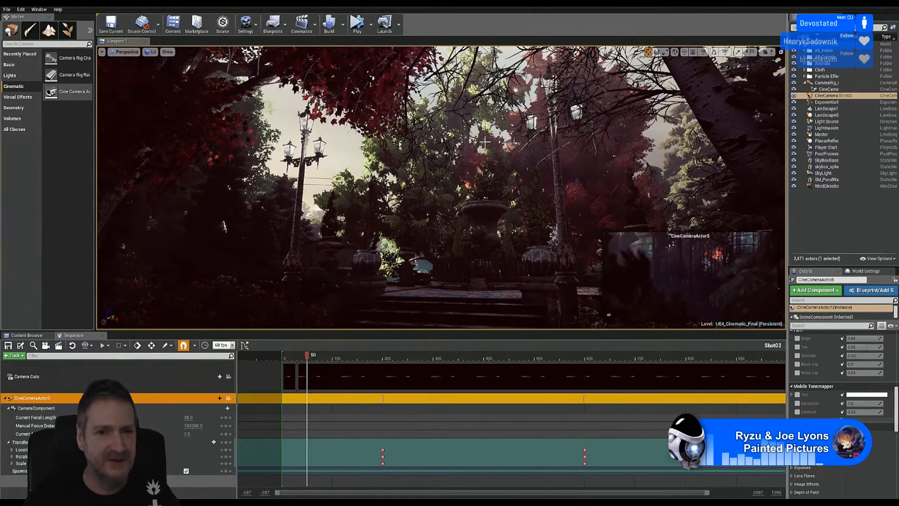
key("1")
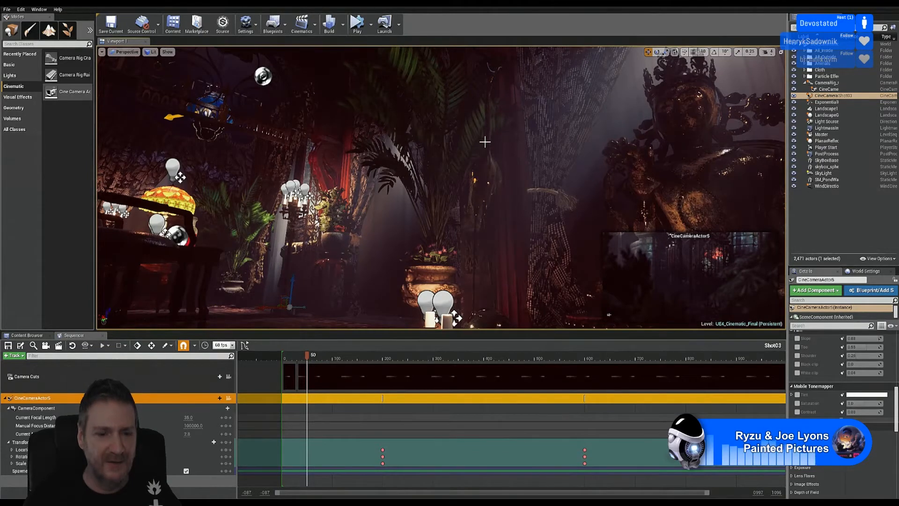
key("2")
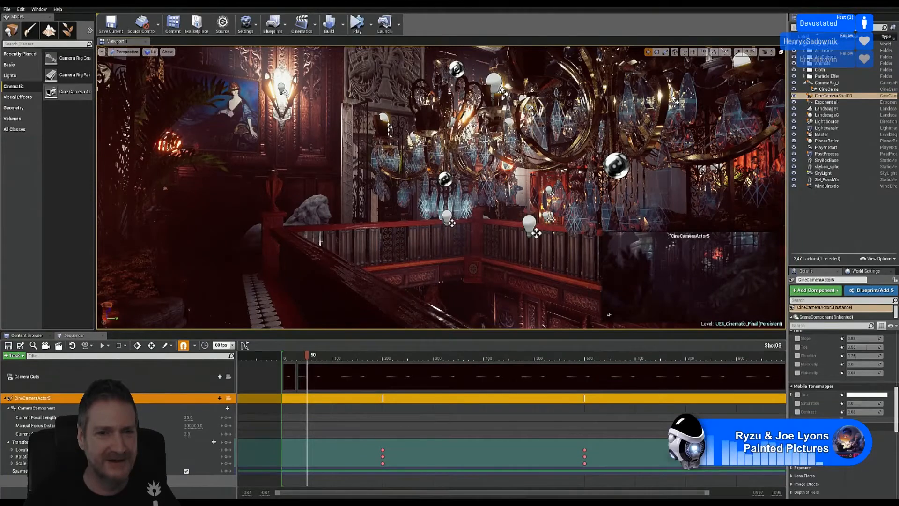
key("3")
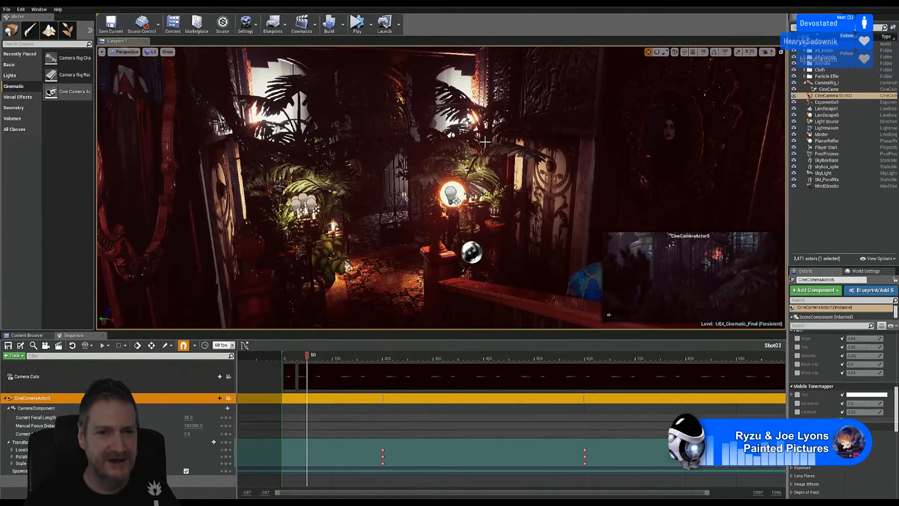
key("4")
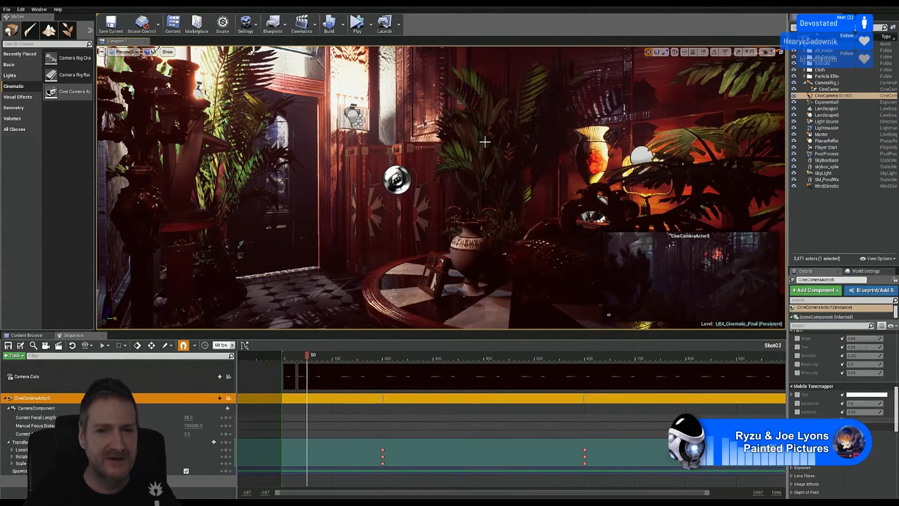
key("5")
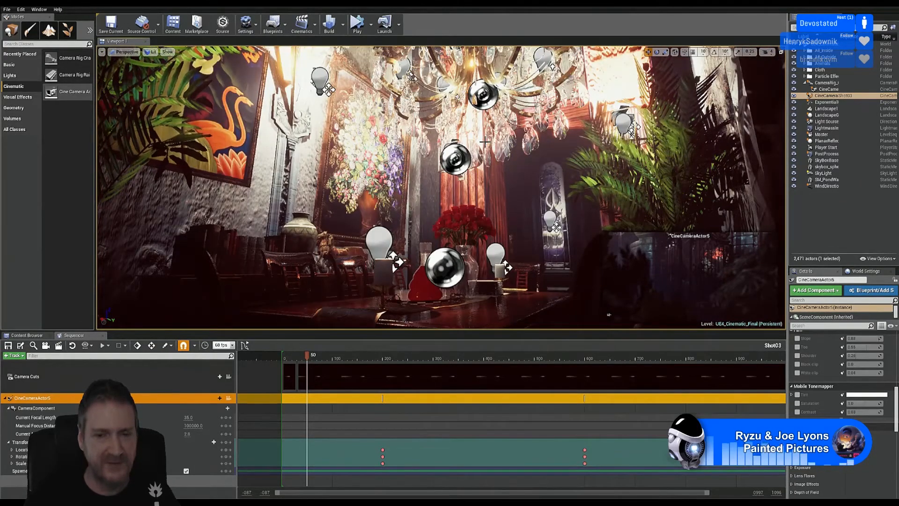
key("3")
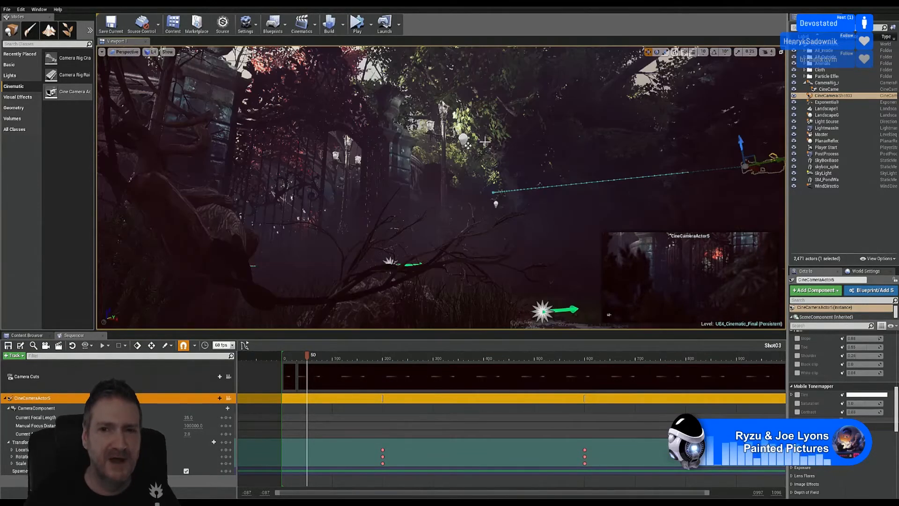
left_click(781, 53)
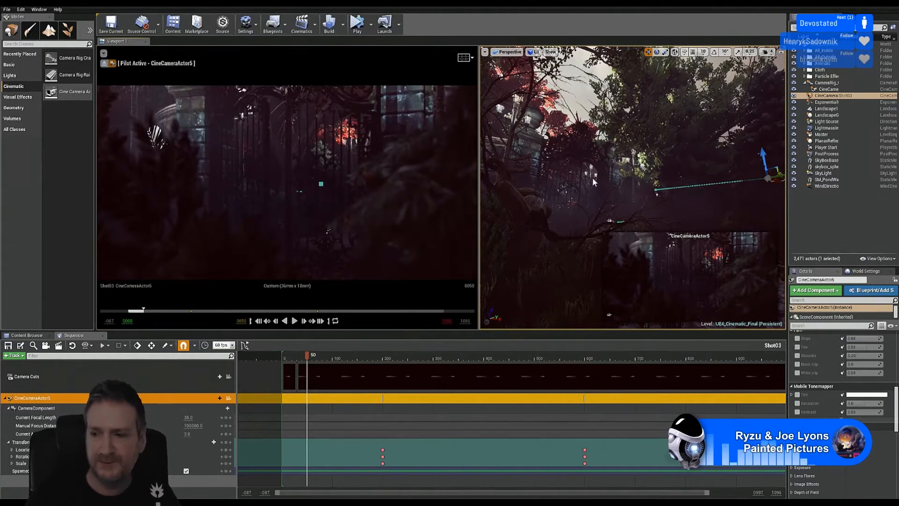
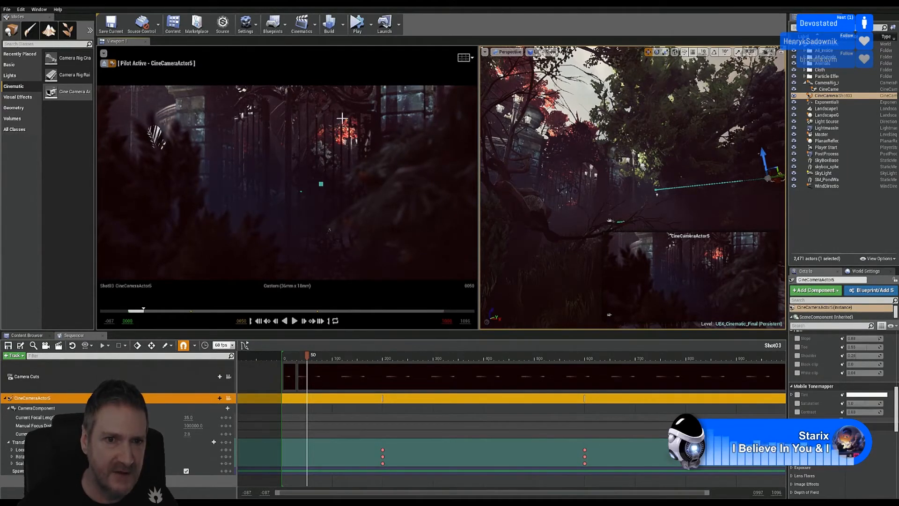
Step: Scrub Shot03's opening frames with nothing selected to review the camera view, parking the playhead at frame 18
left_click(394, 211)
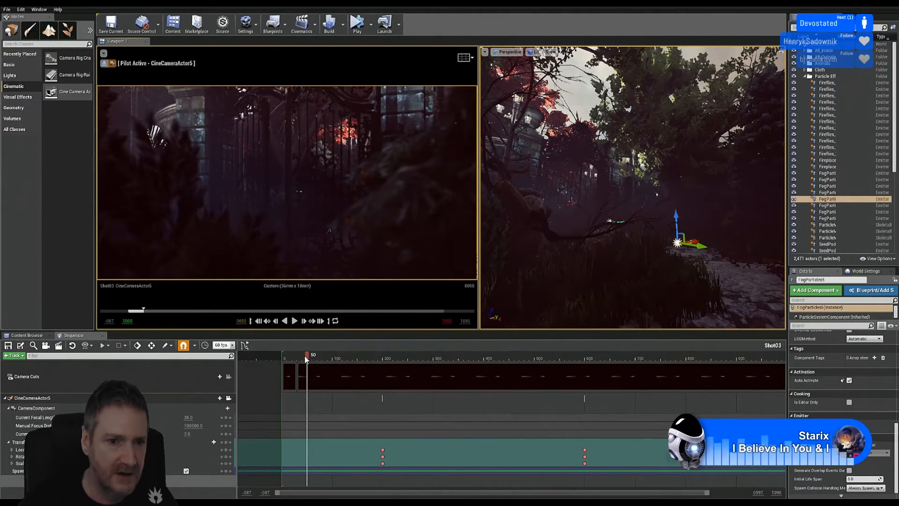
left_click_drag(308, 358, 287, 358)
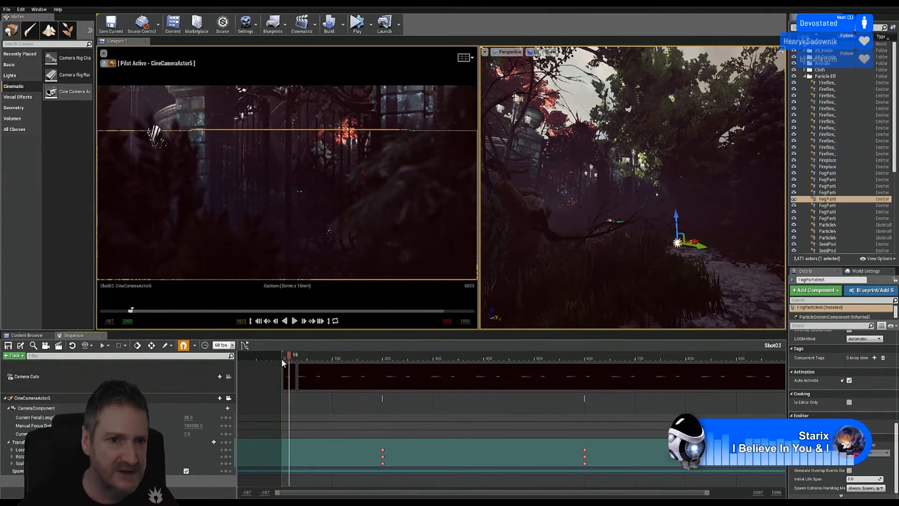
left_click(279, 358)
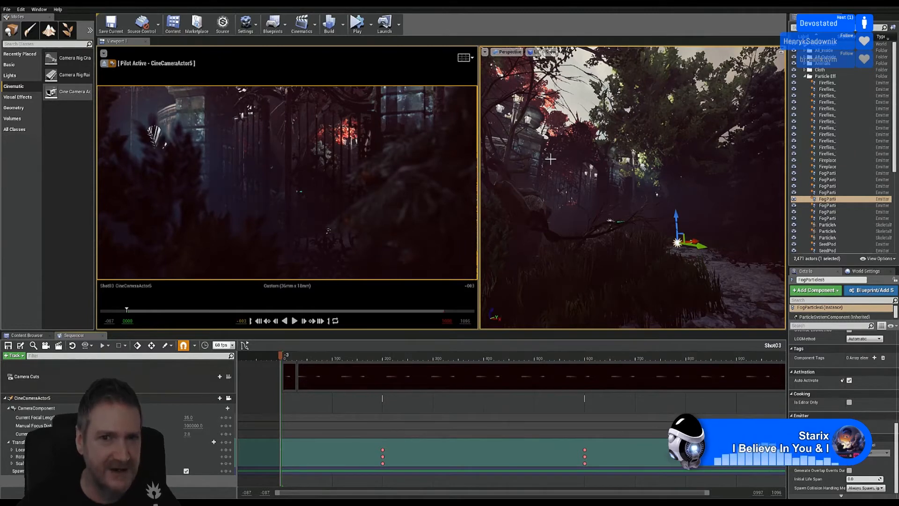
key("Escape")
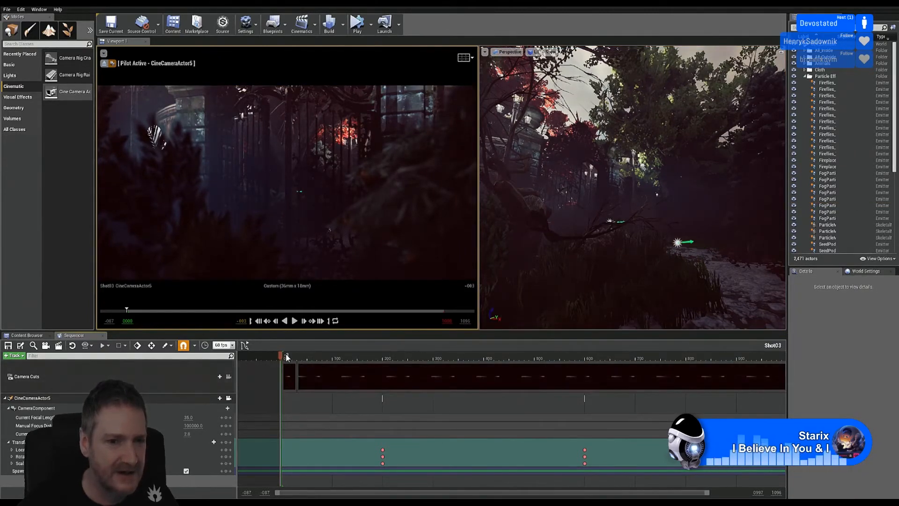
left_click_drag(288, 357, 298, 357)
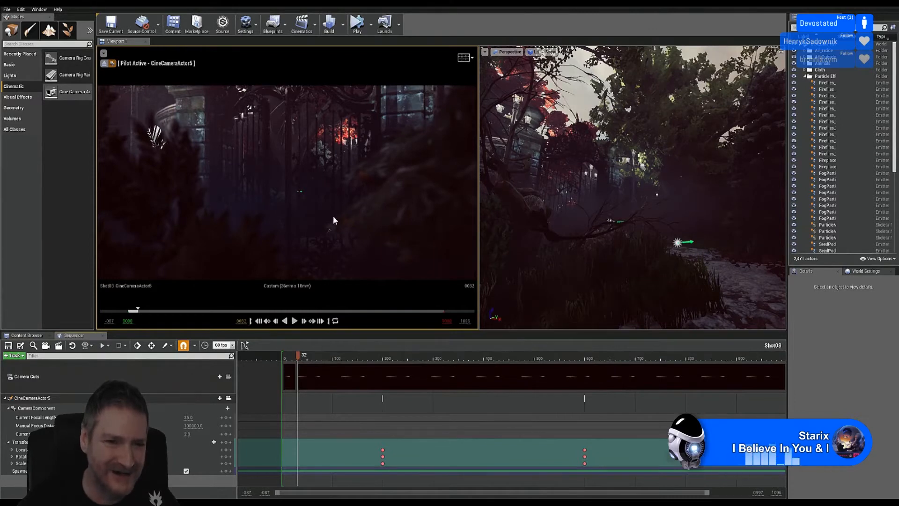
mouse_move(300, 357)
left_mouse_down()
mouse_move(282, 358)
mouse_move(292, 357)
left_mouse_up()
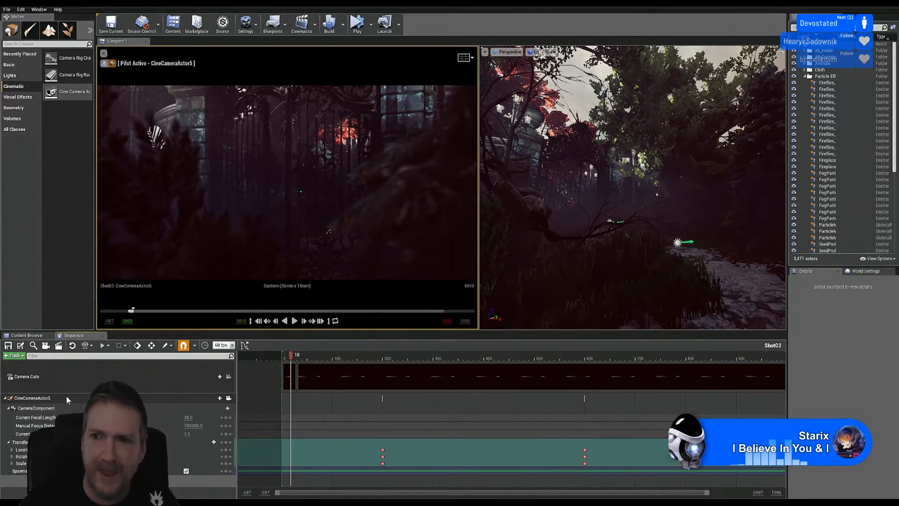
Step: Collapse the particle effects folder, select CineCameraActor5 and examine its tonemapper, lens and depth of field settings
left_click(804, 76)
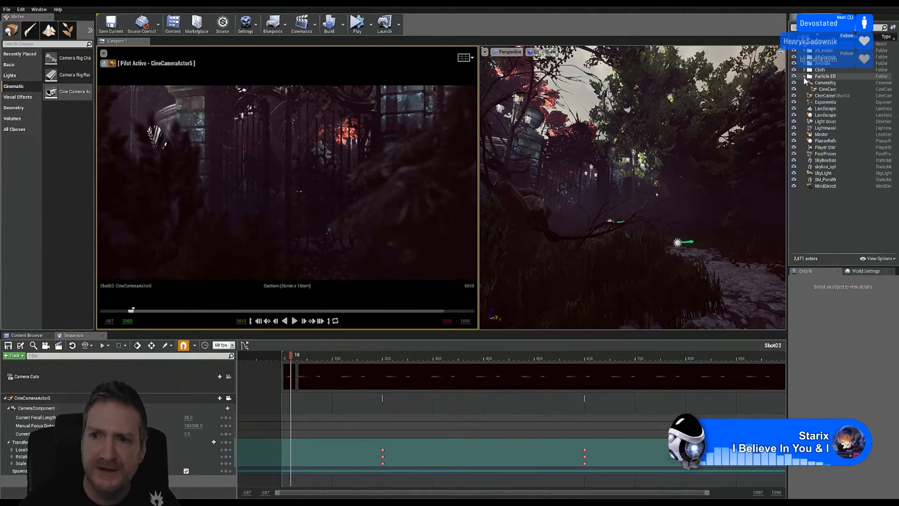
left_click(836, 96)
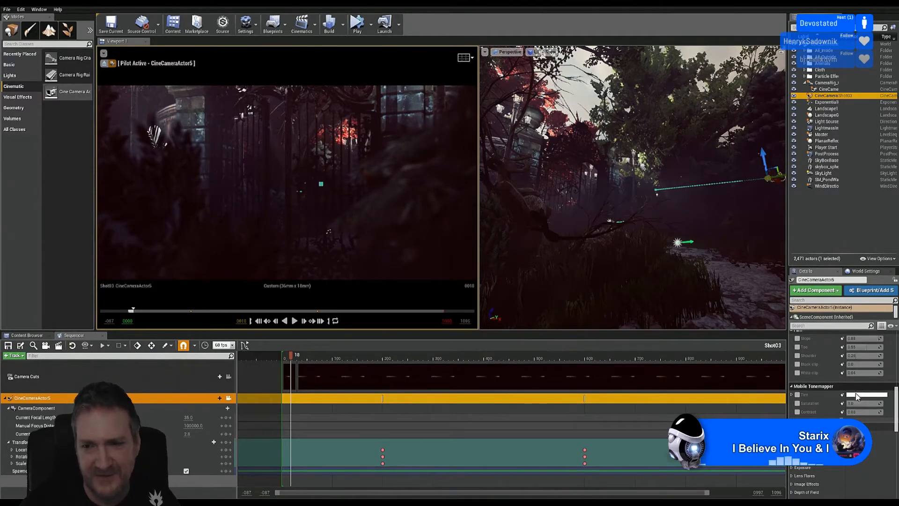
scroll(890, 398, "down", 1)
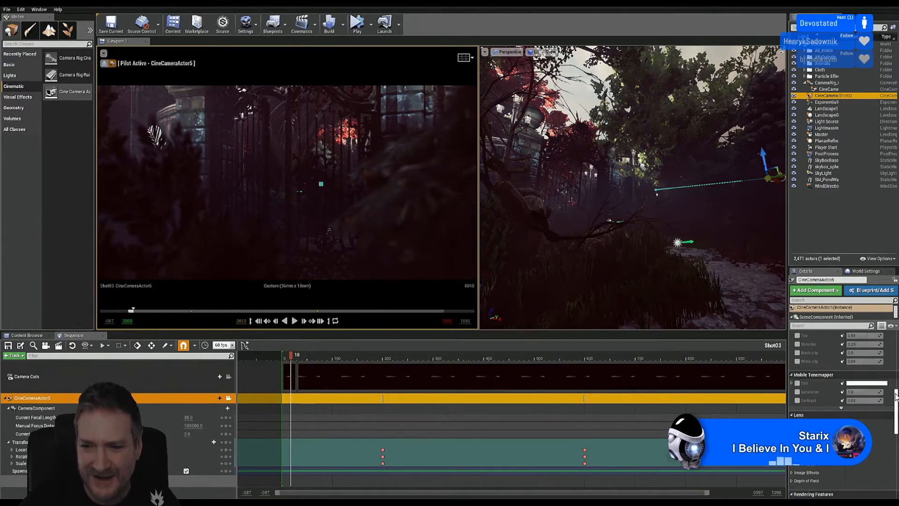
mouse_move(897, 397)
left_mouse_down()
mouse_move(895, 429)
mouse_move(894, 412)
left_mouse_up()
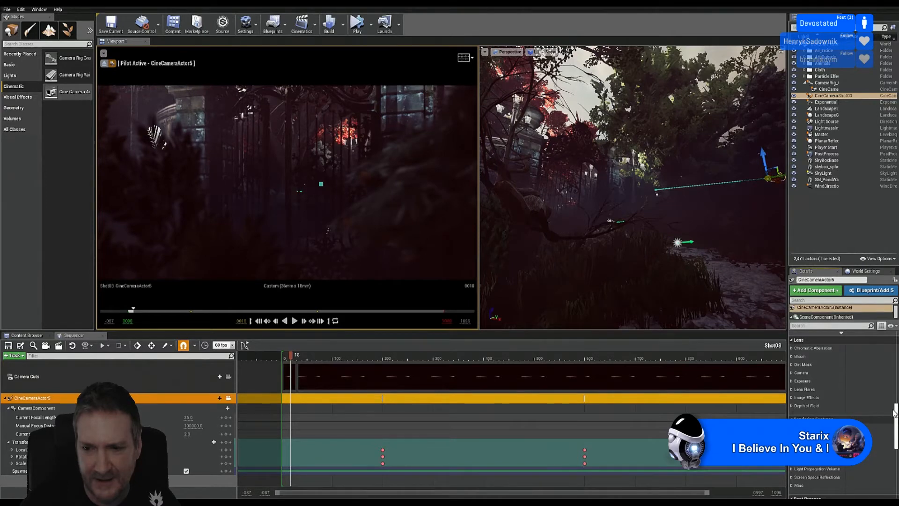
left_click_drag(893, 413, 893, 410)
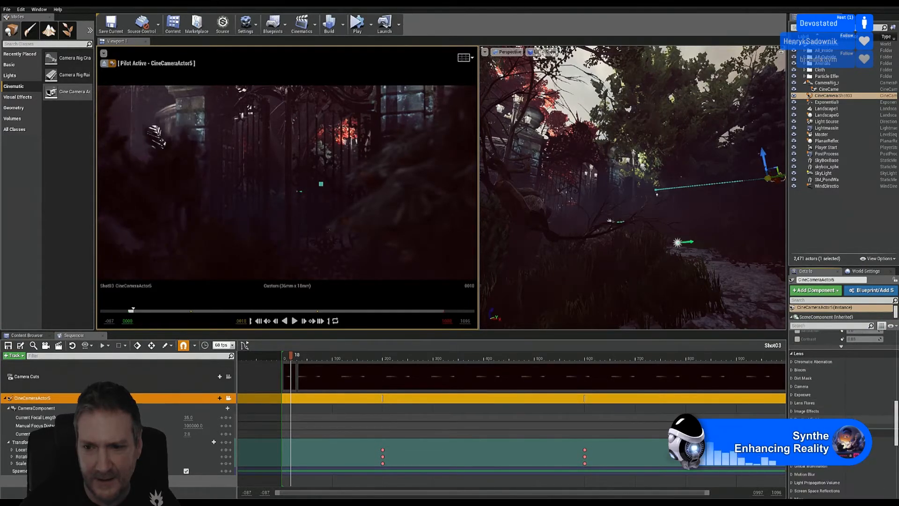
left_click(892, 420)
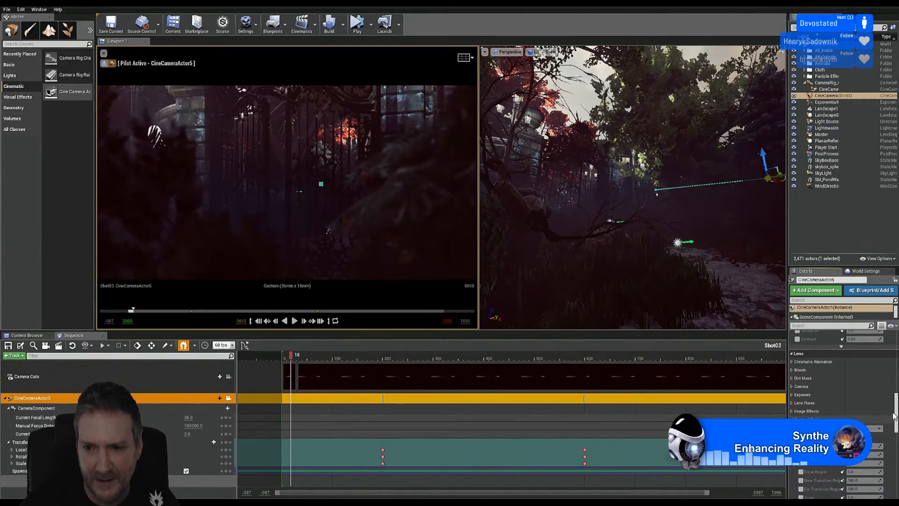
scroll(894, 423, "down", 1)
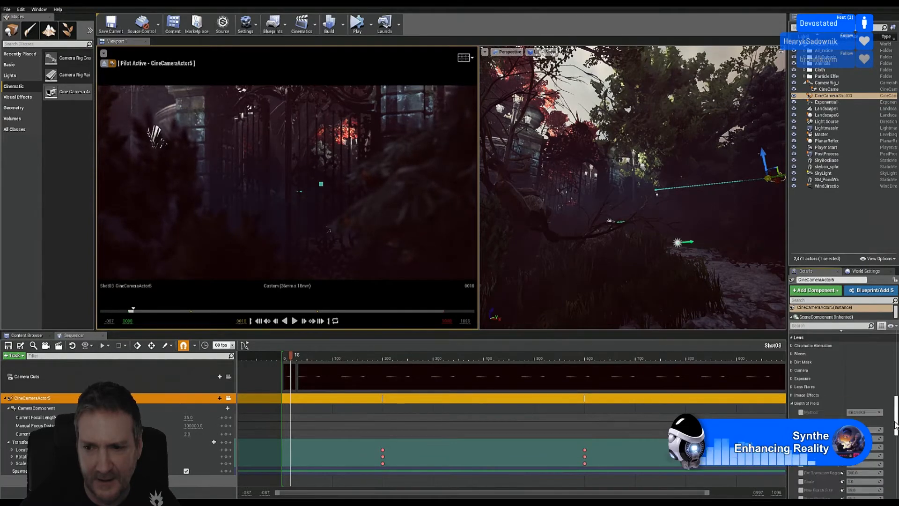
scroll(894, 424, "down", 1)
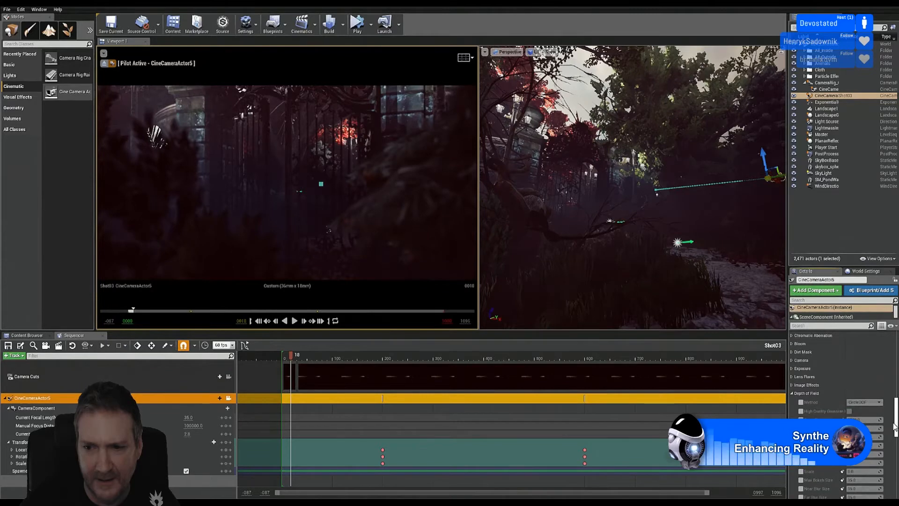
scroll(892, 428, "down", 1)
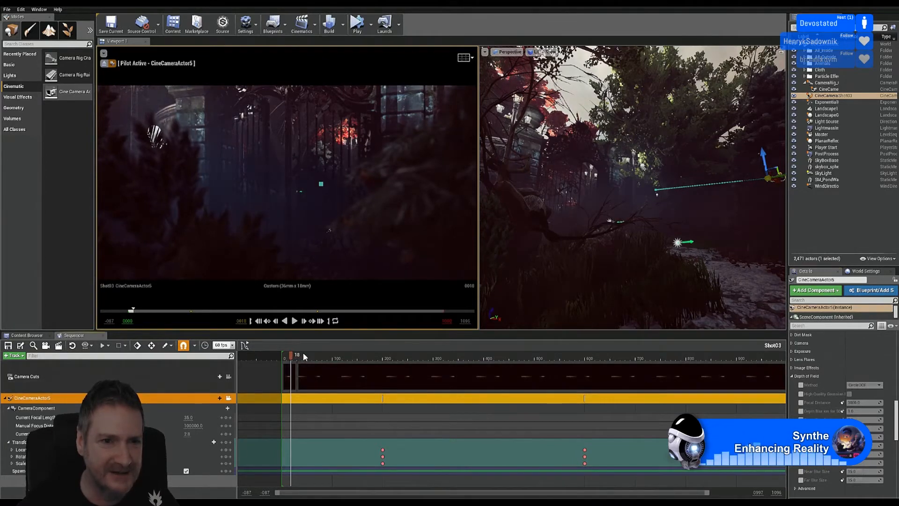
Step: Scrub and play through Shot03 to review the camera move toward the gate, parking the playhead at frame 889
left_click_drag(306, 352, 735, 379)
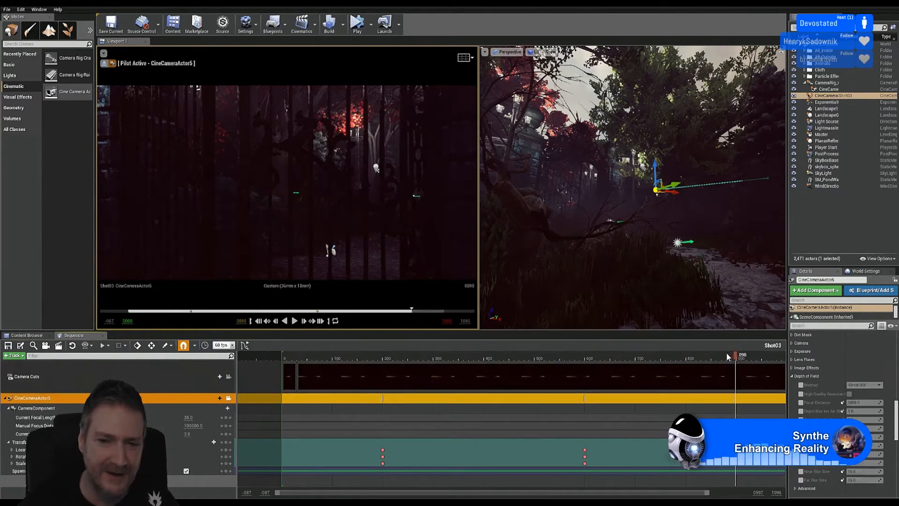
left_click_drag(726, 355, 655, 356)
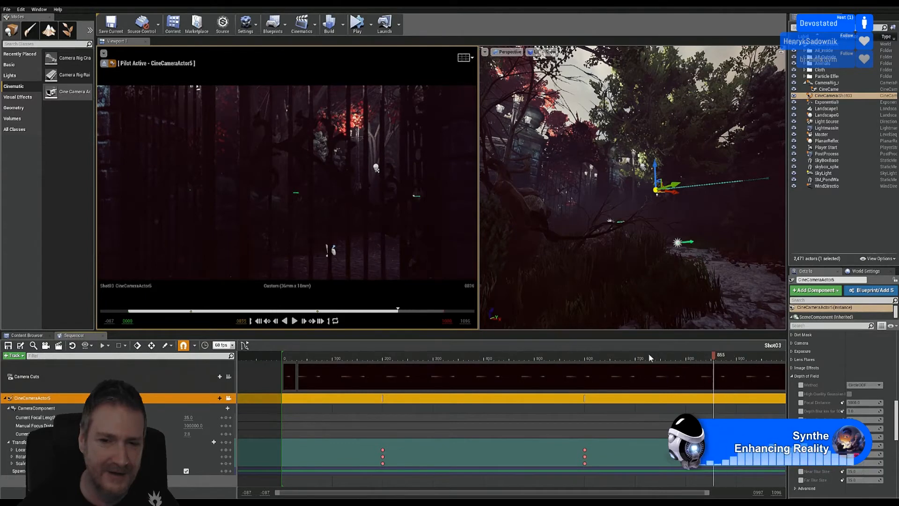
left_click(553, 364)
left_click(393, 355)
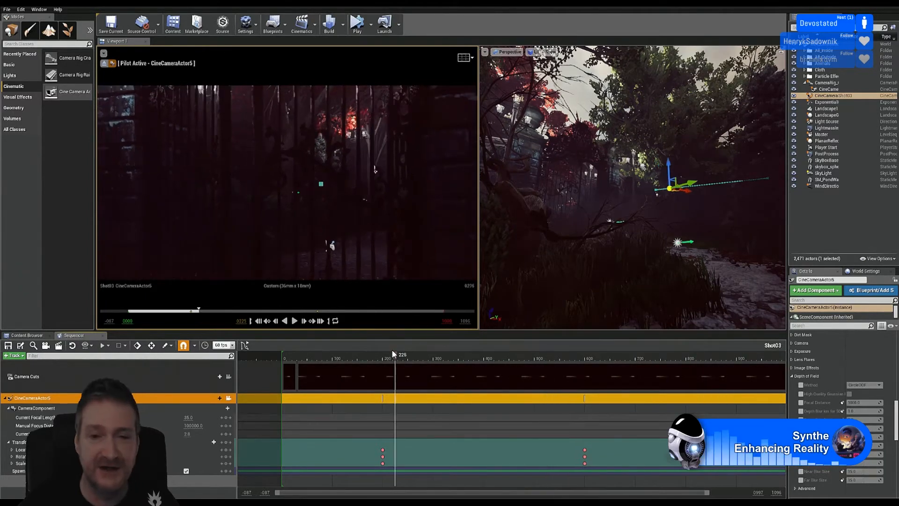
left_click_drag(371, 357, 319, 359)
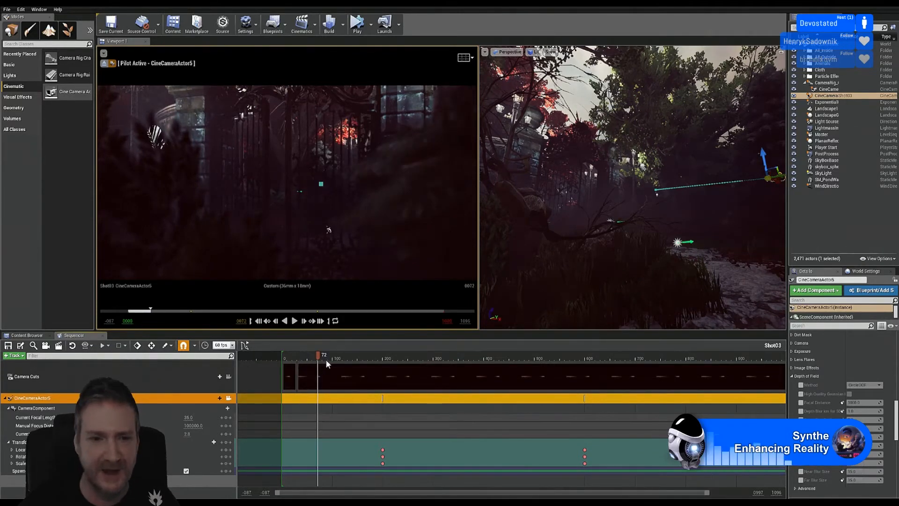
left_click(337, 358)
left_click_drag(353, 358, 408, 358)
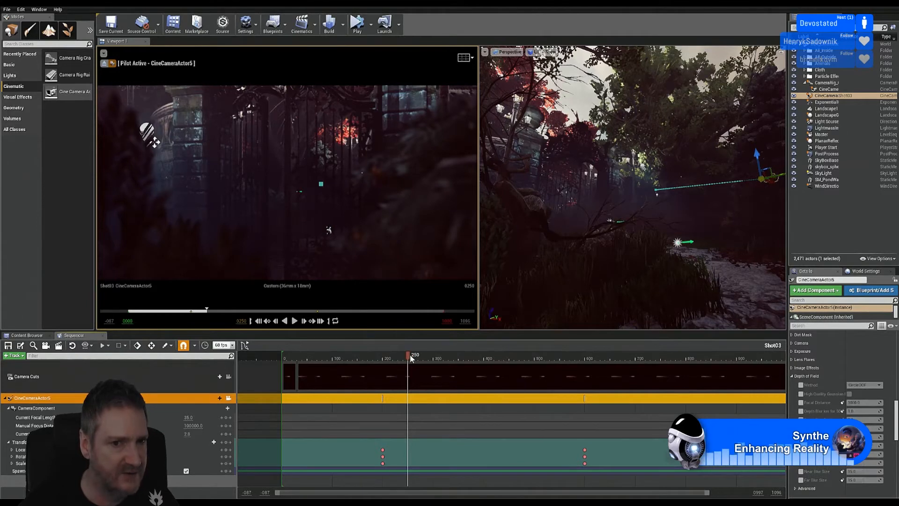
left_click_drag(444, 350, 575, 354)
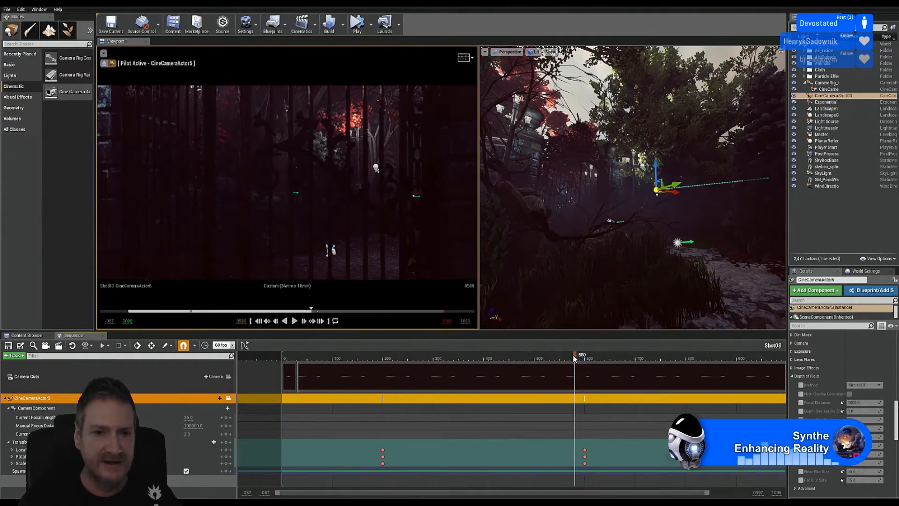
left_click_drag(467, 363, 311, 369)
key("space")
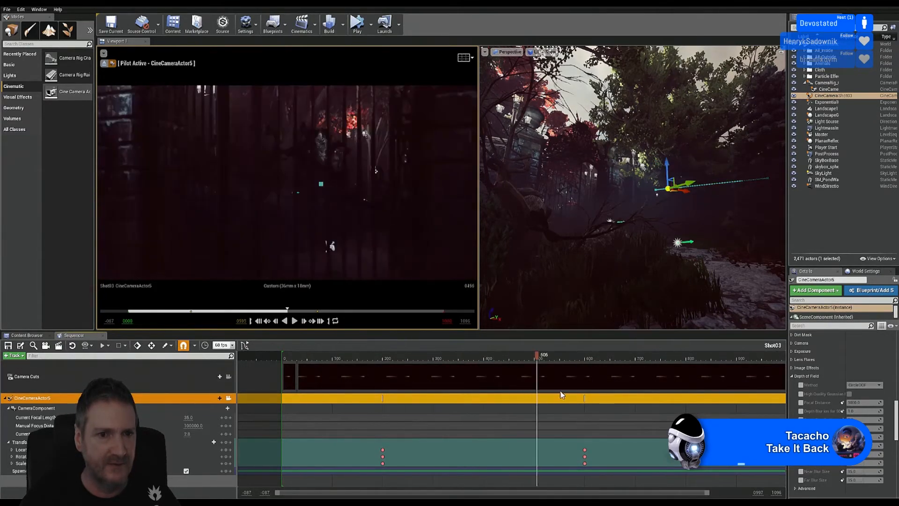
left_click_drag(654, 405, 731, 404)
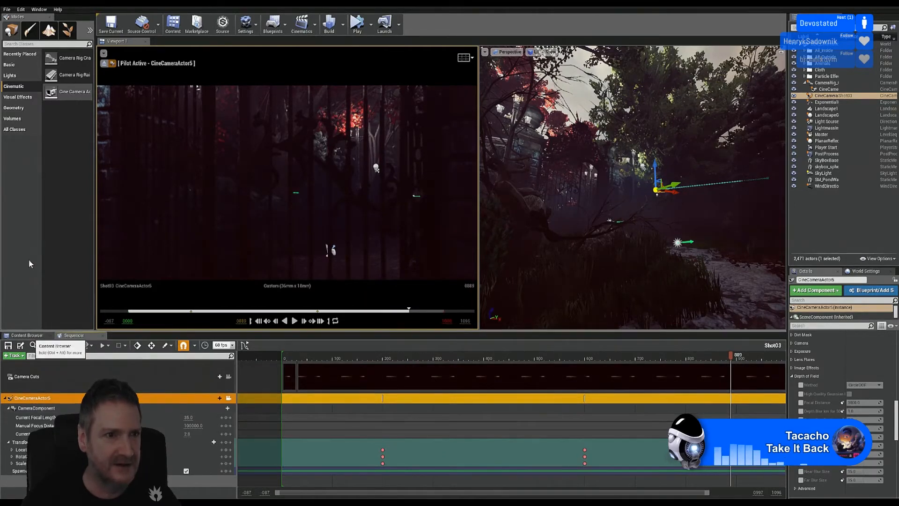
Step: Save all assets and duplicate the Shot03 level sequence in the Cinematics folder as Shot04
left_click(7, 9)
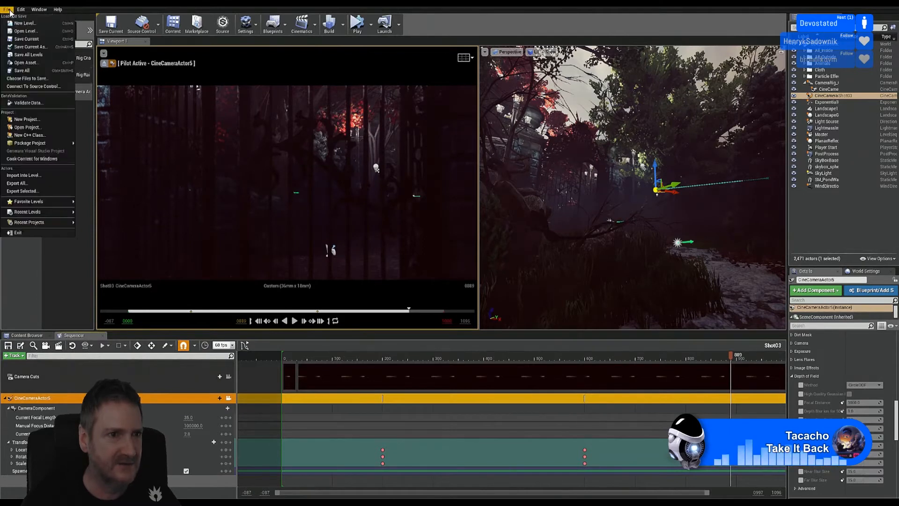
left_click(21, 70)
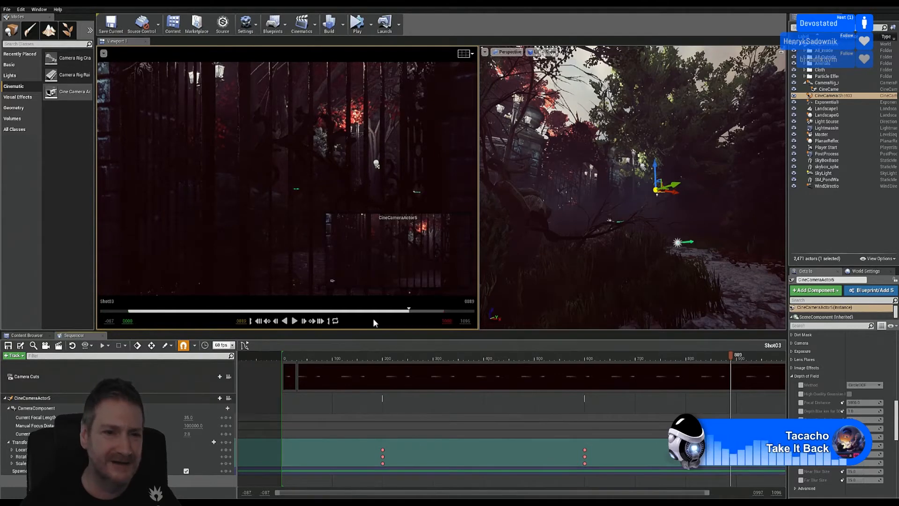
left_click(28, 335)
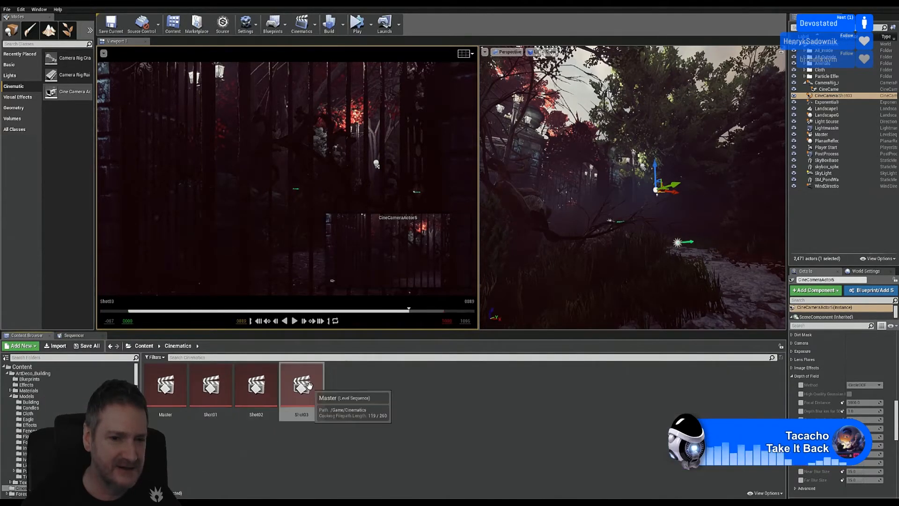
right_click(308, 388)
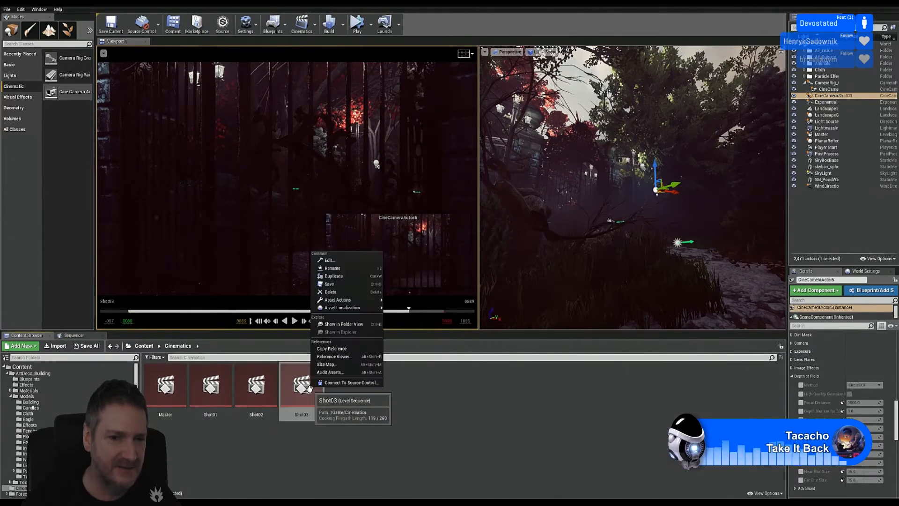
left_click(344, 277)
left_click(428, 369)
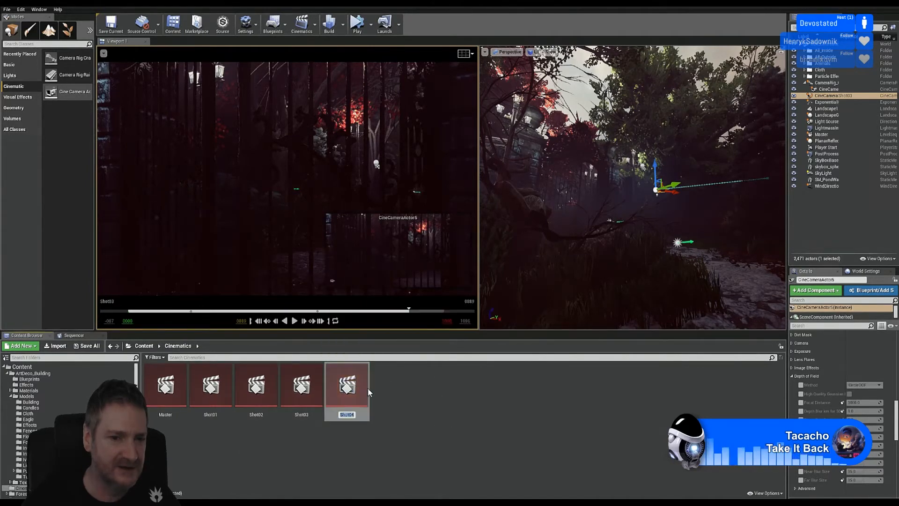
left_click(349, 384)
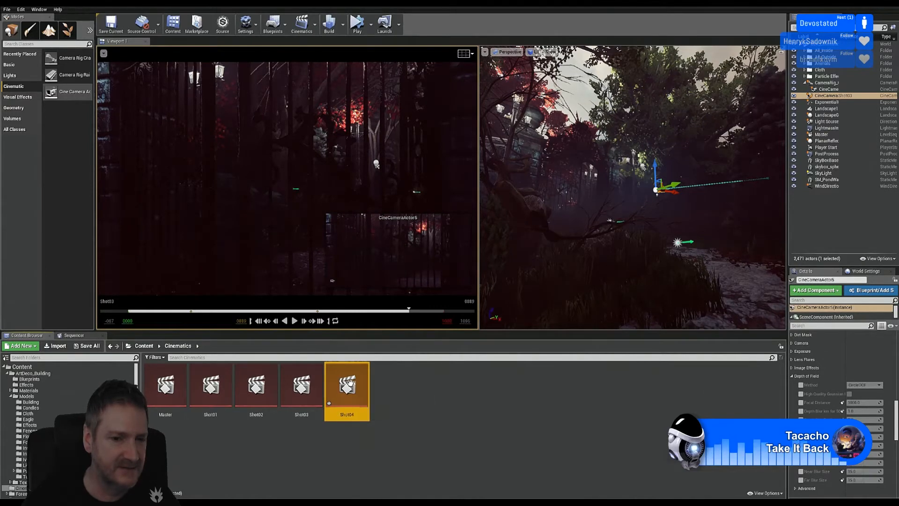
Step: Open the Shot04 sequence and delete CineCameraActor5 from it, leaving only the camera cuts track
double_click(348, 384)
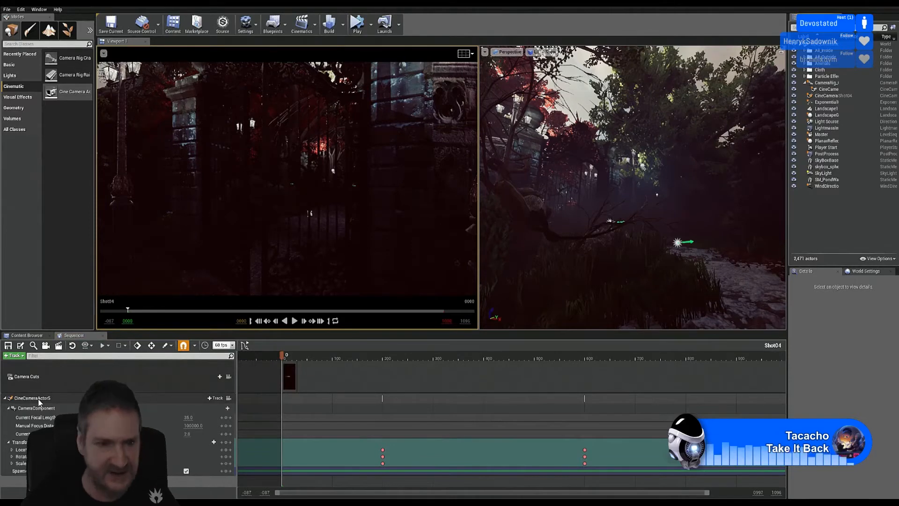
left_click(39, 400)
key("Delete")
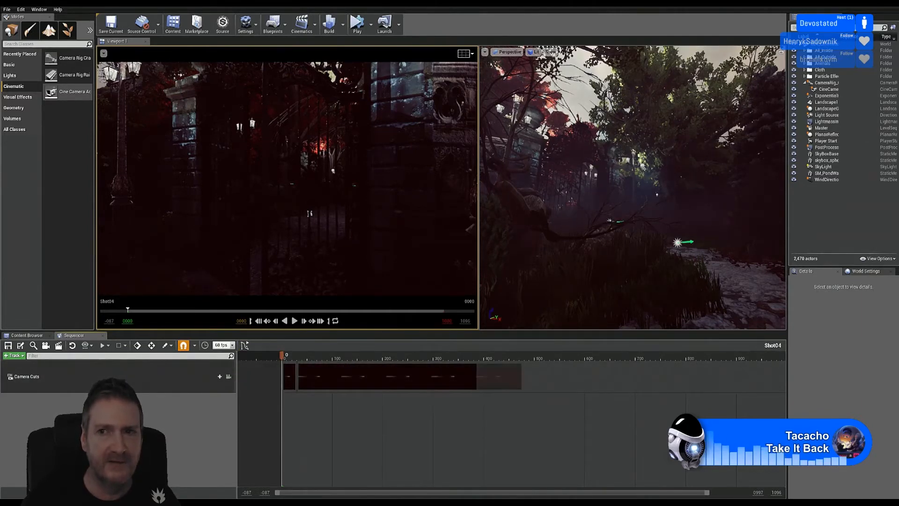
Step: Maximize the perspective viewport and place a Camera Rig Rail on the ground beside the path in front of the iron gate
left_click(781, 54)
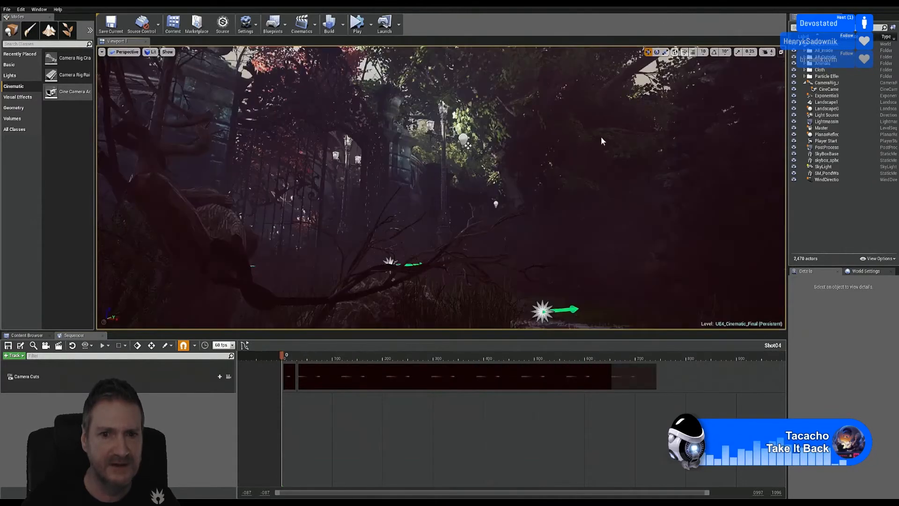
right_click_drag(467, 146, 428, 241)
key("w")
key("e")
right_click_drag(520, 197, 516, 186)
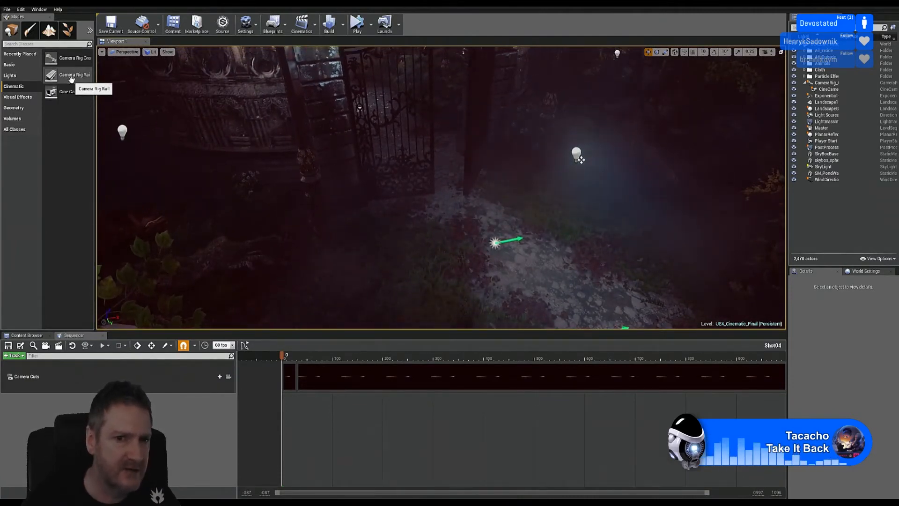
left_click_drag(72, 78, 438, 250)
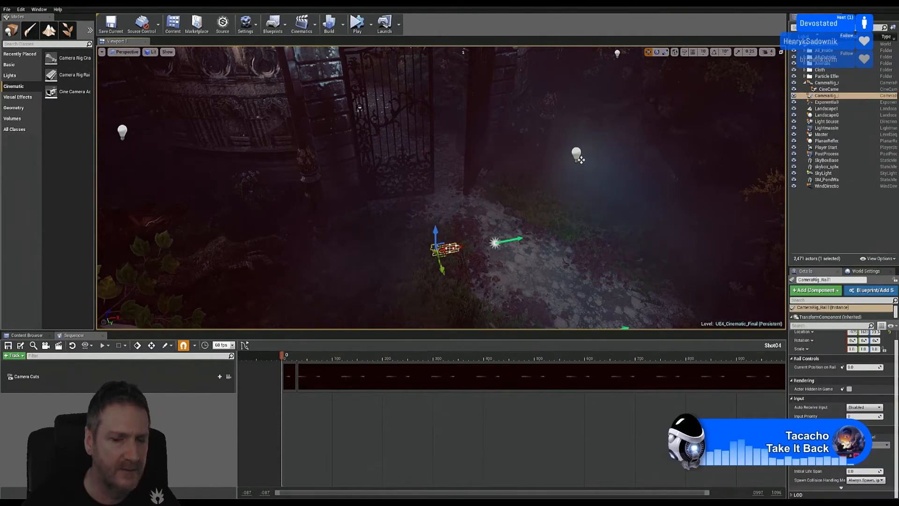
Step: Examine the route from the new rail through the iron gate and along the tree-lined garden path for the camera move
right_click_drag(437, 250, 430, 314)
right_click_drag(522, 241, 501, 220)
right_click_drag(491, 121, 355, 253)
right_click_drag(420, 252, 169, 280)
right_click_drag(441, 187, 464, 188)
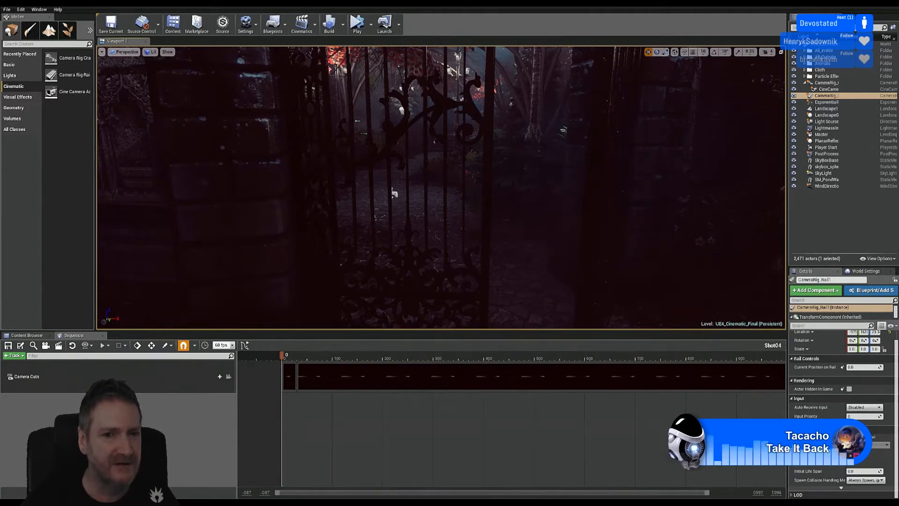
right_click_drag(441, 188, 601, 49)
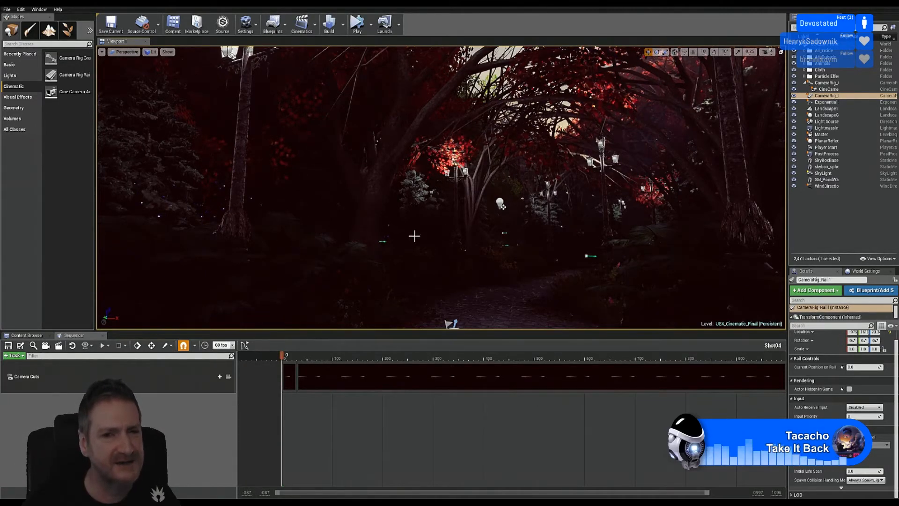
mouse_move(426, 165)
right_mouse_down()
mouse_move(464, 202)
mouse_move(493, 197)
mouse_move(428, 160)
right_mouse_up()
key("s")
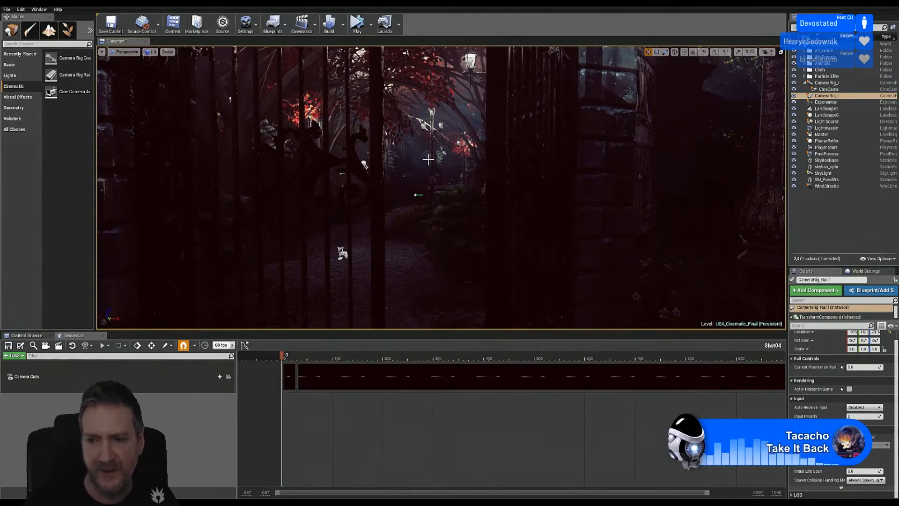
Step: Move the camera rig rail across the ground in front of the gate and frame it together with the path
right_click_drag(363, 165, 364, 241)
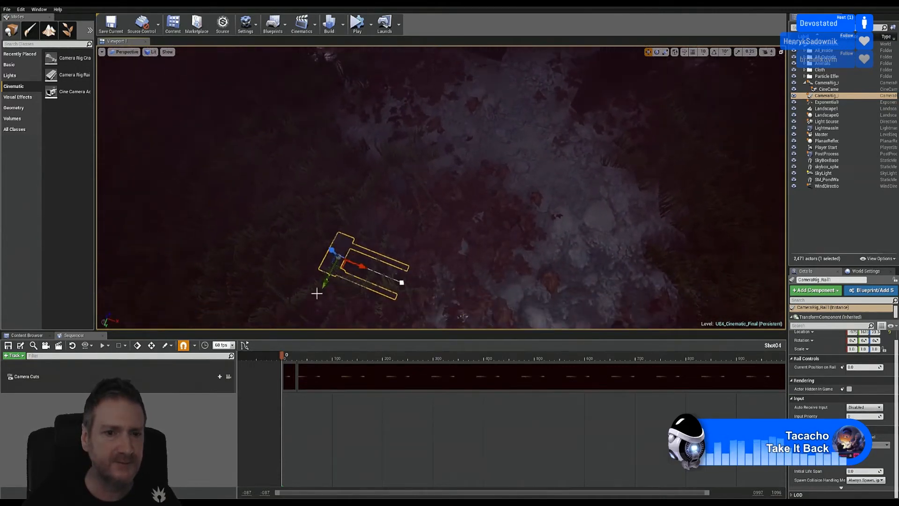
left_click_drag(367, 276, 372, 144)
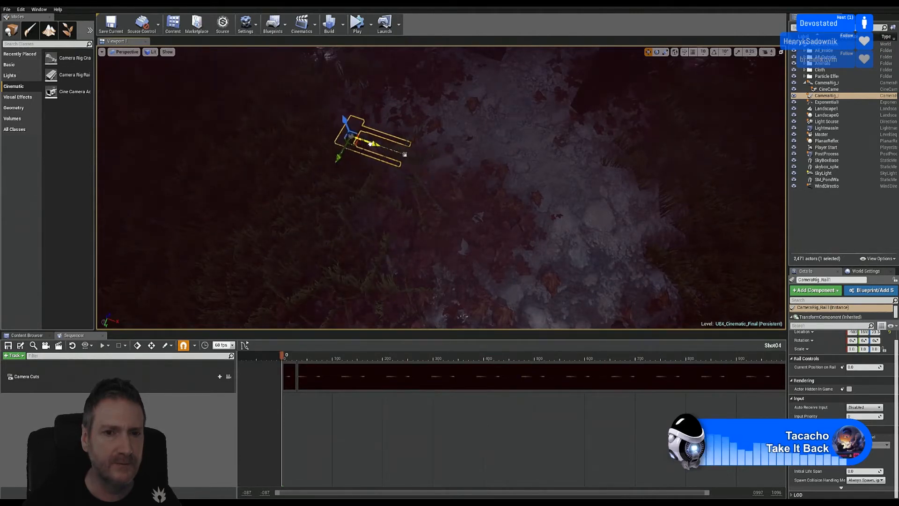
right_click_drag(370, 140, 375, 118)
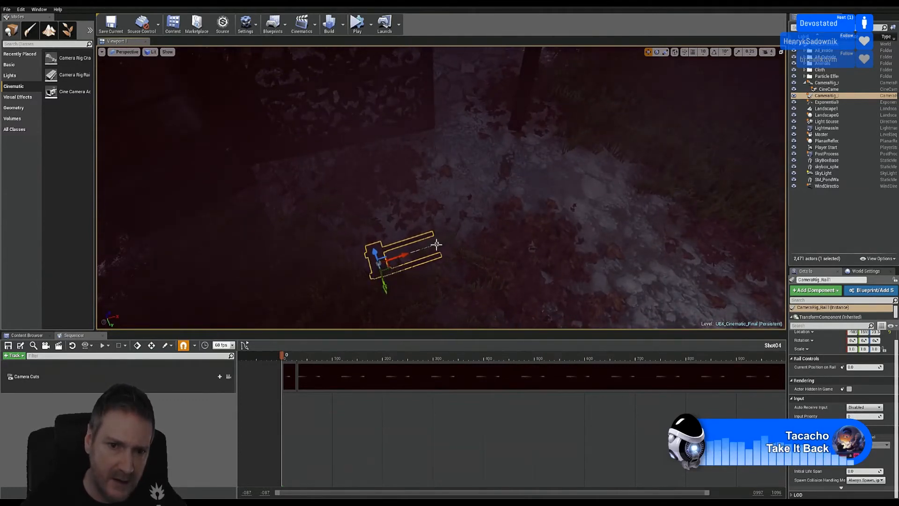
right_click_drag(436, 244, 461, 220)
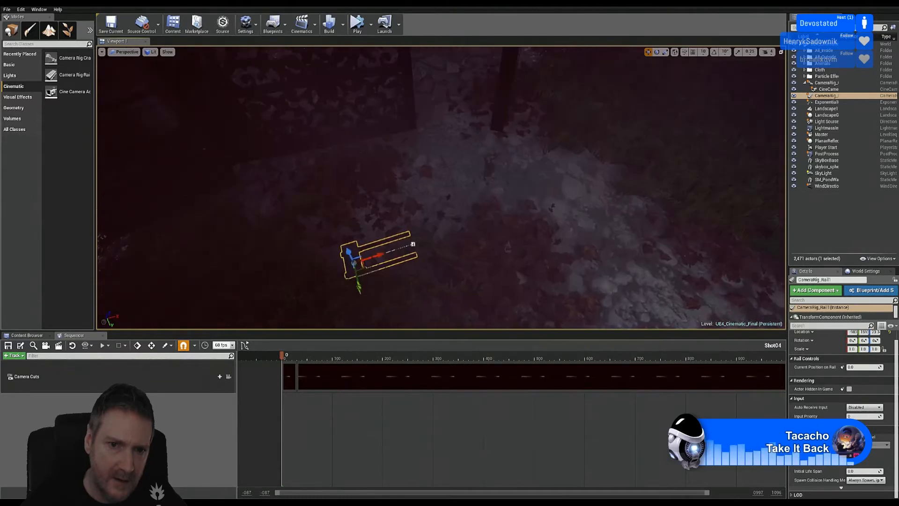
Step: Move the camera rig rail a short way along the ground toward the stone path
mouse_move(412, 244)
left_mouse_down()
mouse_move(422, 242)
mouse_move(407, 246)
left_mouse_up()
right_click_drag(408, 246, 459, 221)
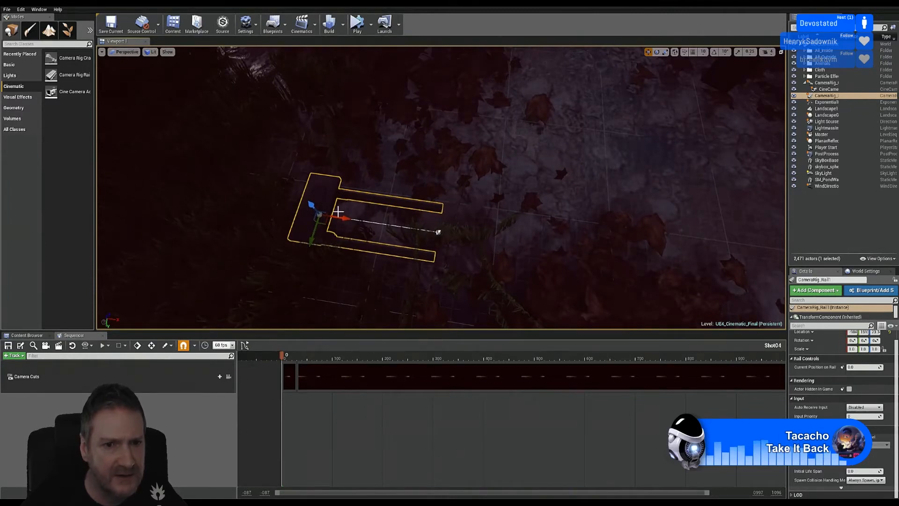
right_click_drag(338, 212, 335, 202)
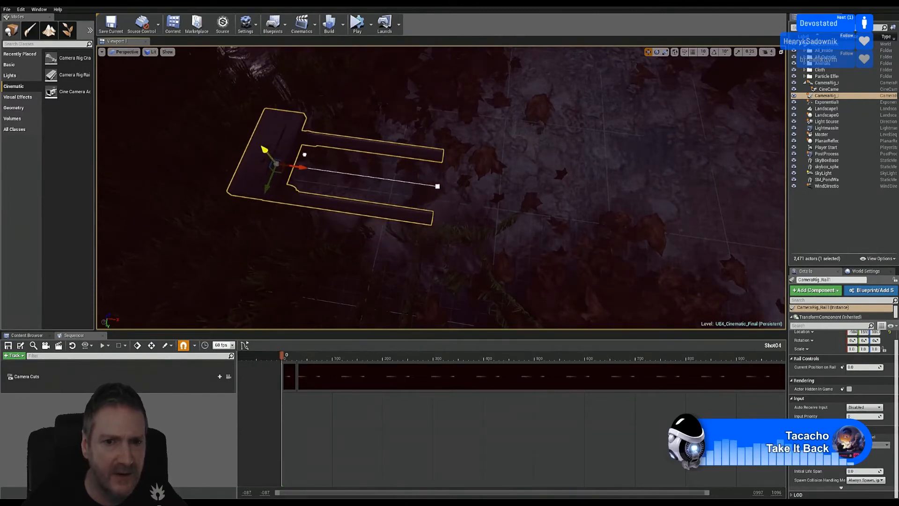
left_click_drag(437, 186, 461, 186)
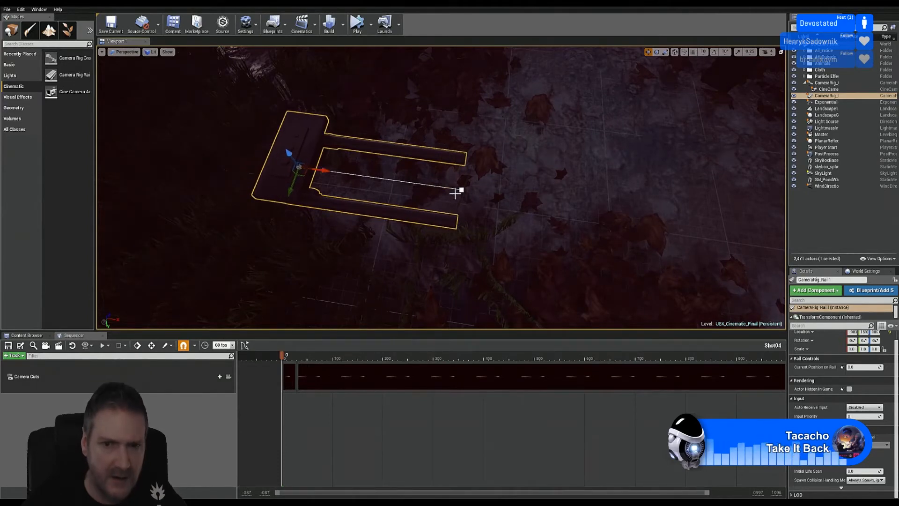
right_click_drag(462, 189, 440, 181)
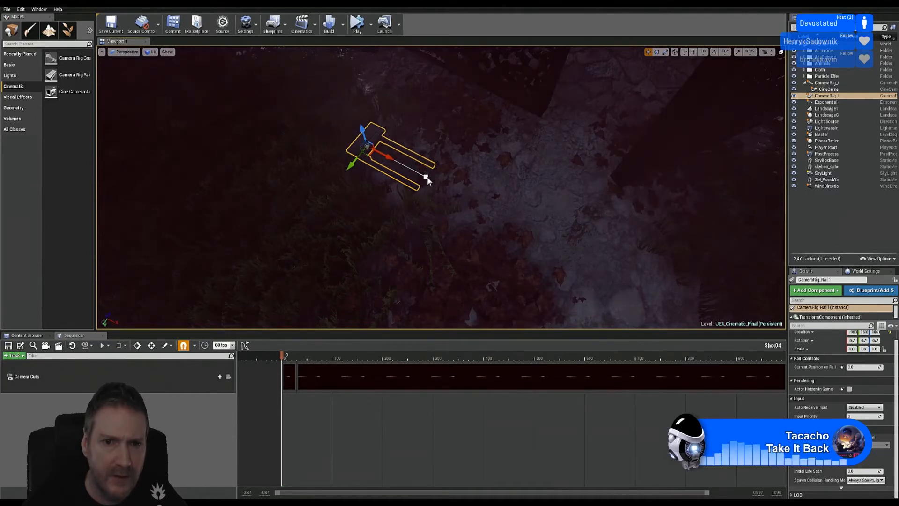
right_click_drag(428, 181, 412, 210)
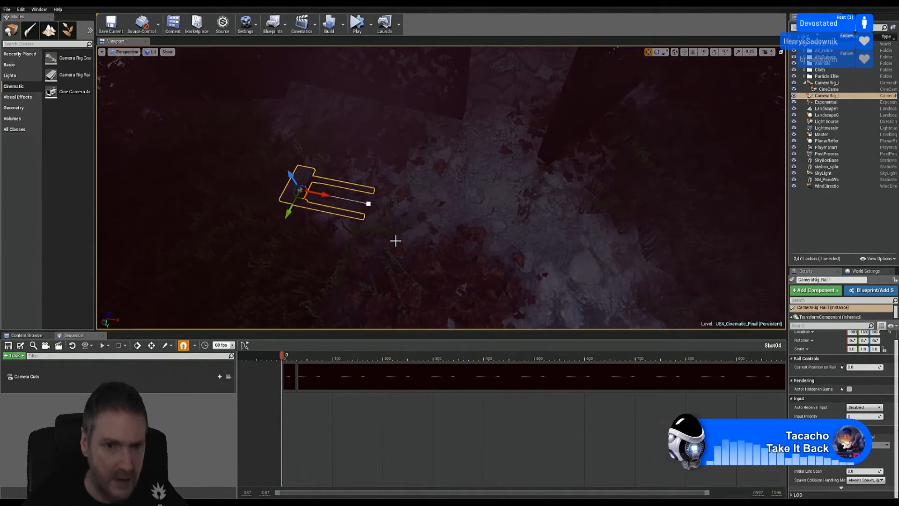
left_click_drag(325, 195, 237, 186)
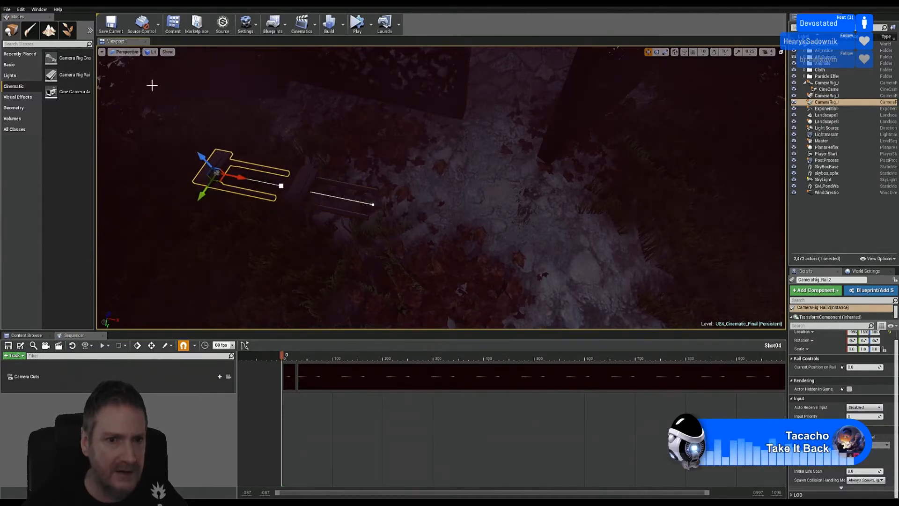
left_click(20, 9)
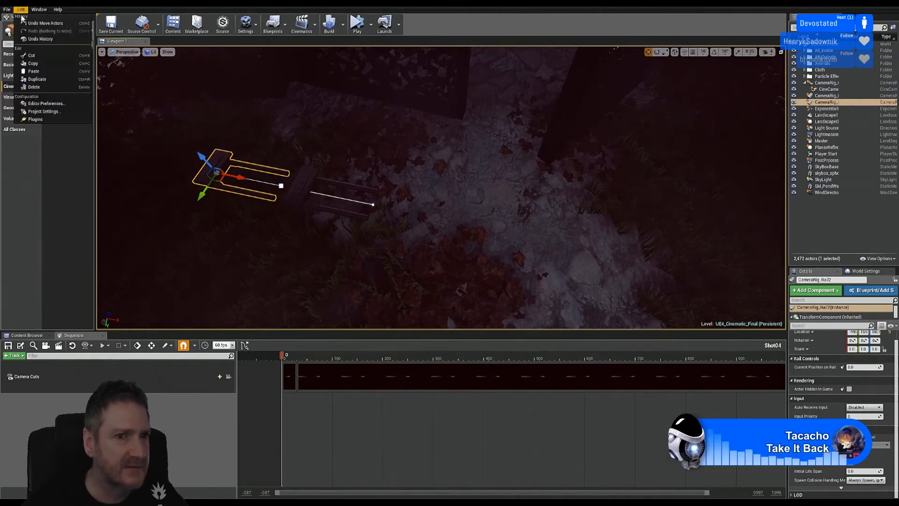
left_click(42, 23)
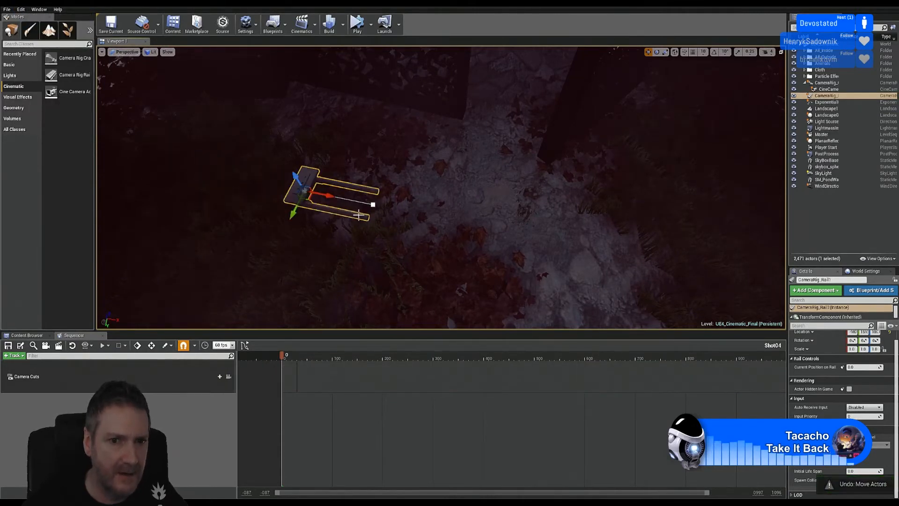
Step: Hide the Particle Effects folder in the level and select the camera rig rail in front of the gate
left_click(331, 203)
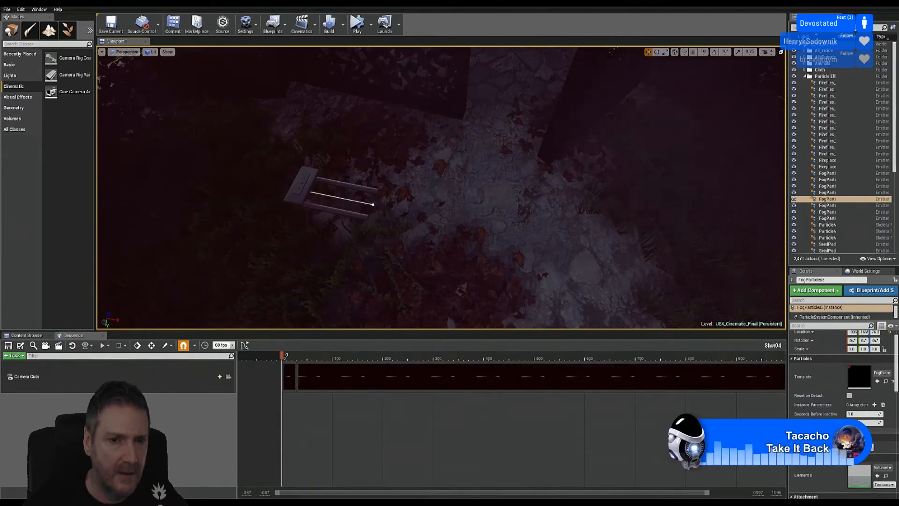
mouse_move(331, 203)
right_mouse_down()
mouse_move(332, 236)
mouse_move(330, 201)
right_mouse_up()
key("w")
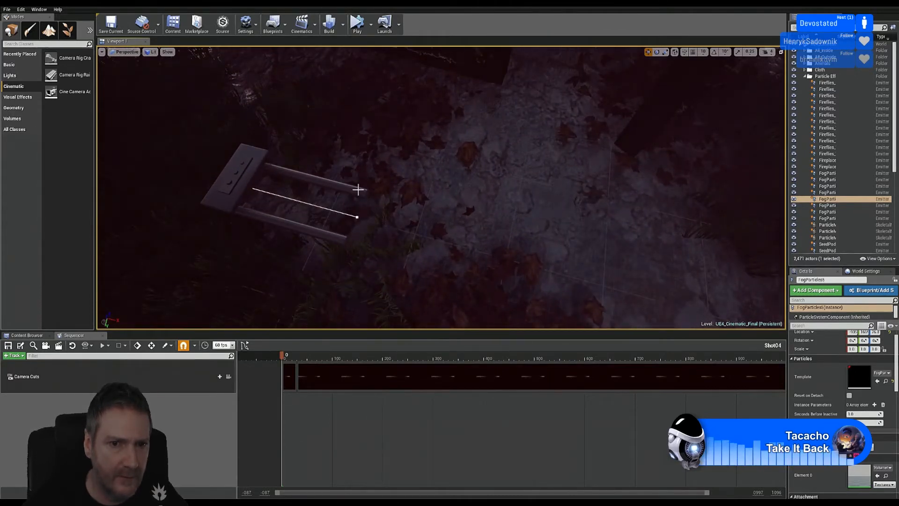
left_click(220, 178)
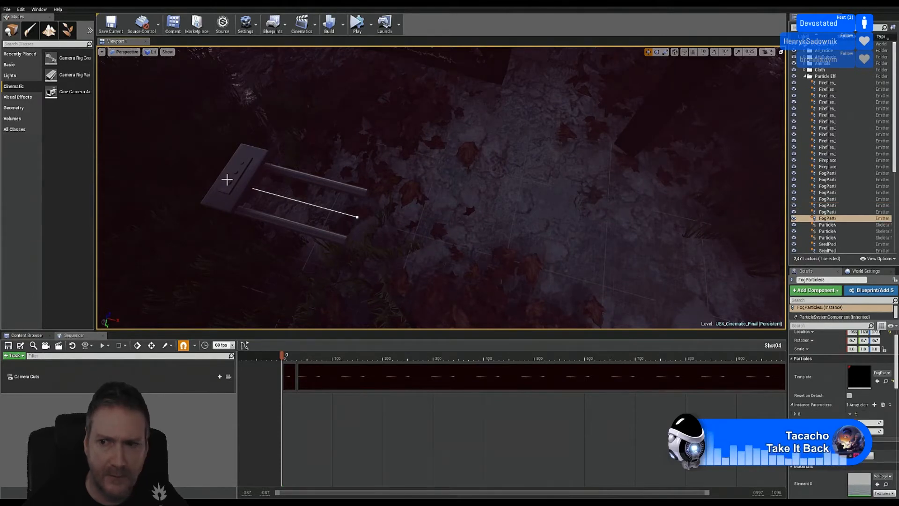
left_click(804, 77)
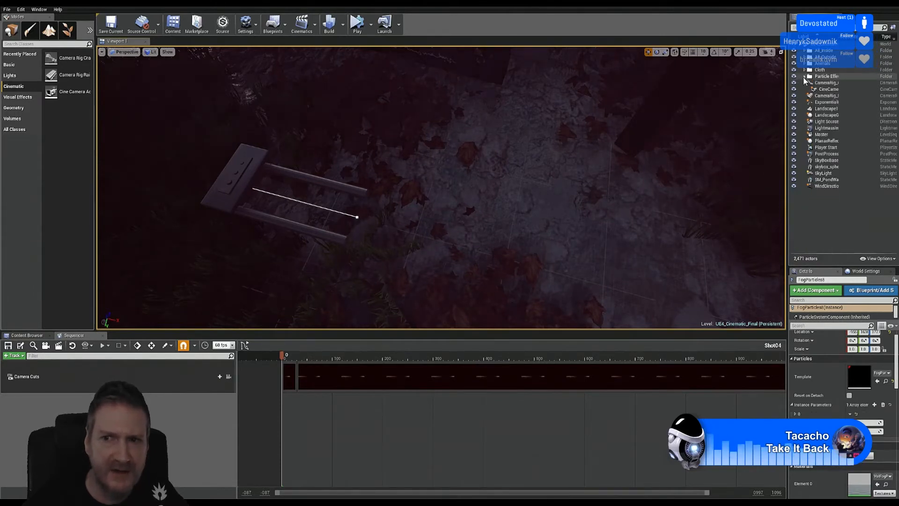
left_click(794, 77)
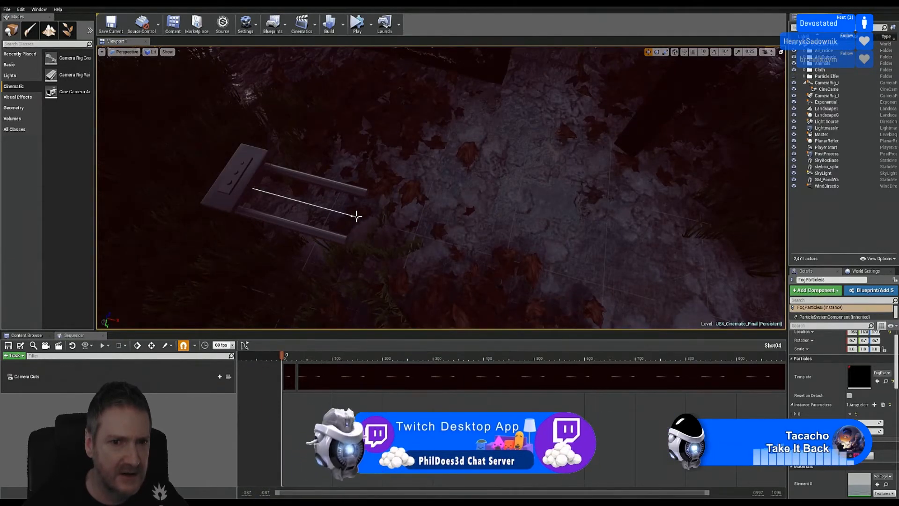
left_click(356, 214)
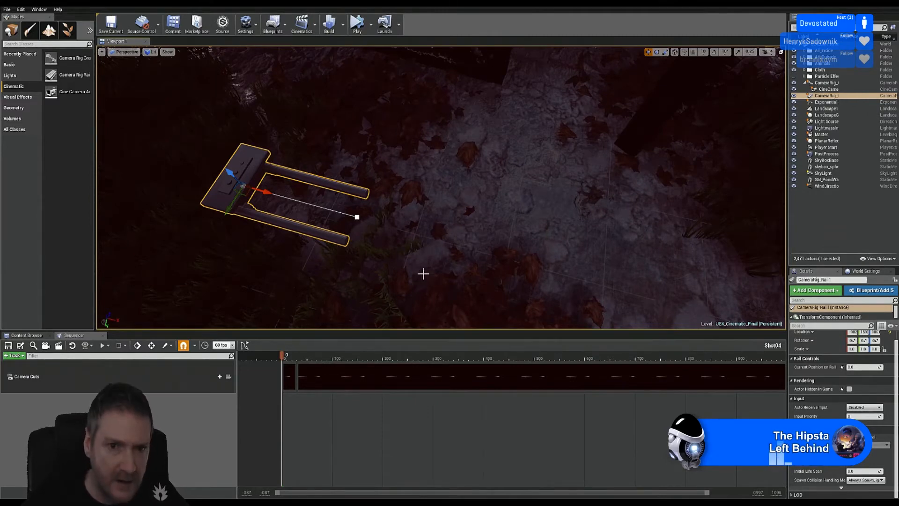
Step: Nudge the camera rig rail, select its end spline point and extend the rail straight toward the path with a new point
mouse_move(357, 216)
right_mouse_down()
mouse_move(346, 220)
mouse_move(365, 220)
mouse_move(357, 216)
right_mouse_up()
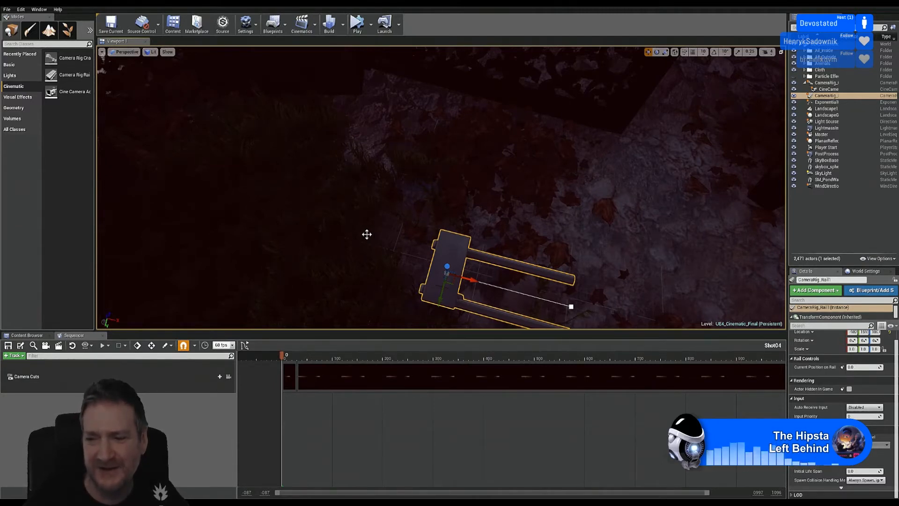
right_click_drag(441, 187, 548, 276)
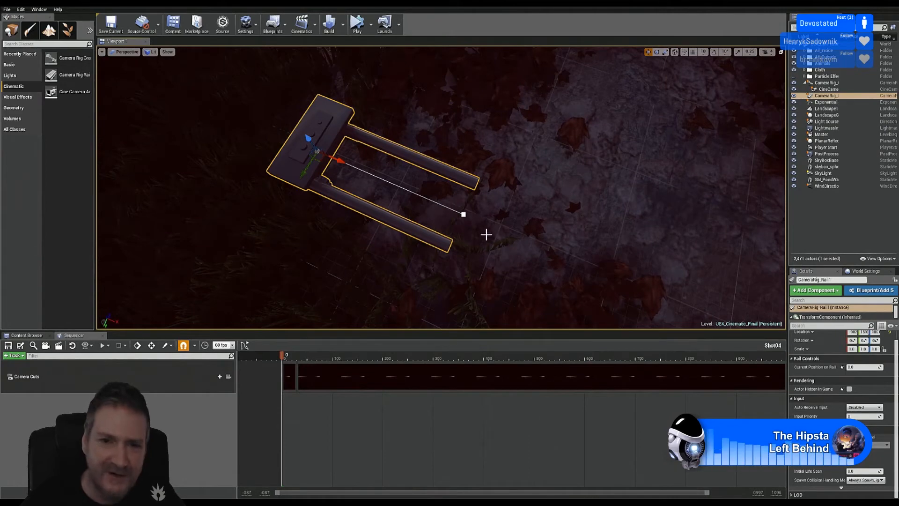
left_click_drag(463, 214, 402, 195, "ctrl")
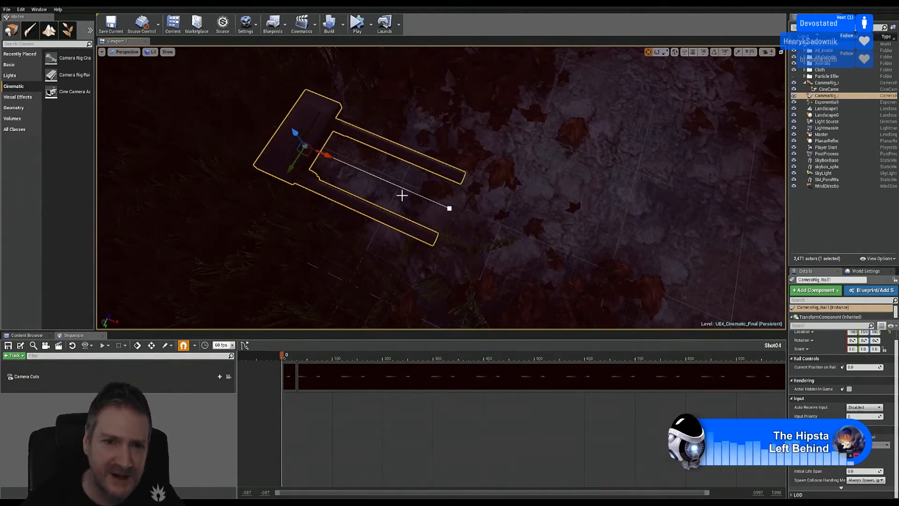
left_click(450, 209)
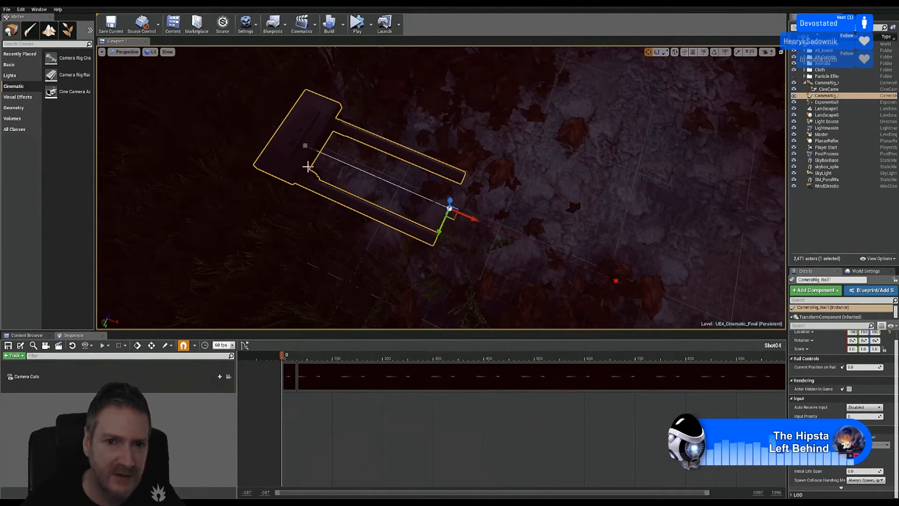
right_click_drag(489, 205, 452, 183)
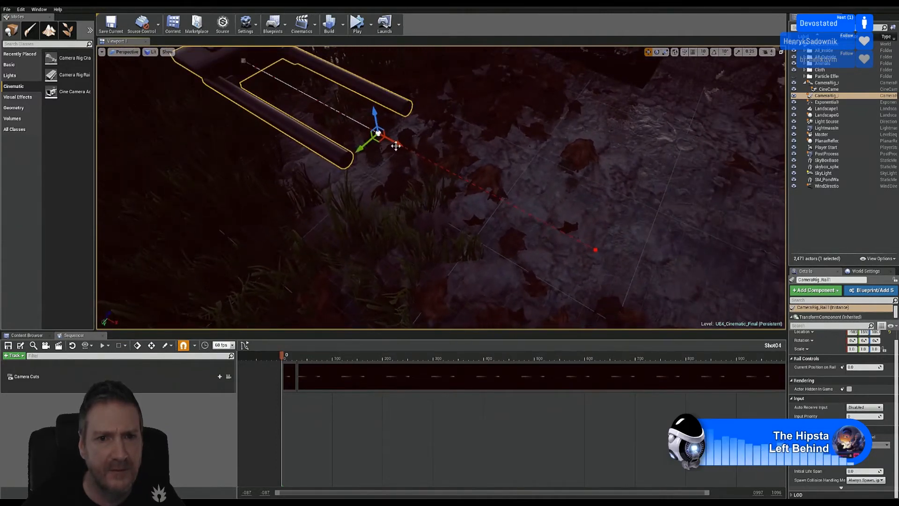
left_click_drag(402, 141, 491, 196)
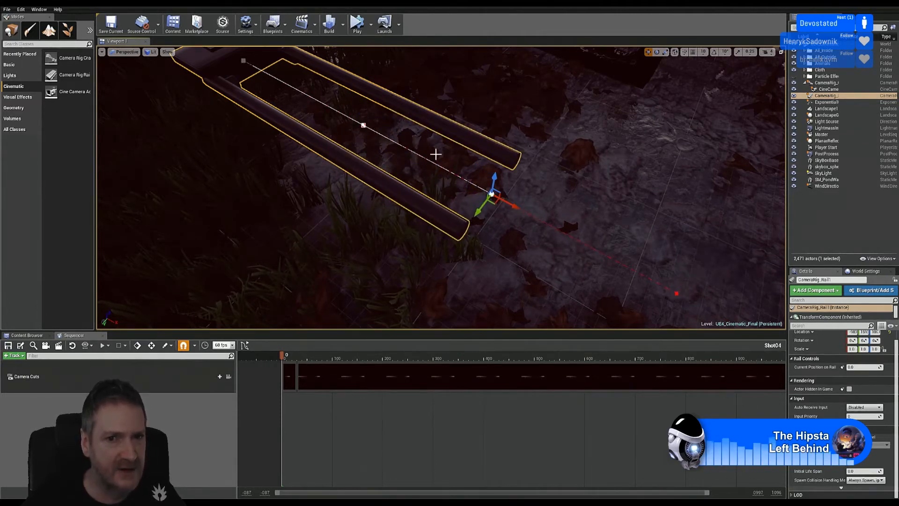
Step: Extend the rail with two more spline points that curve it across the path toward the gate opening
right_click_drag(578, 174, 474, 254)
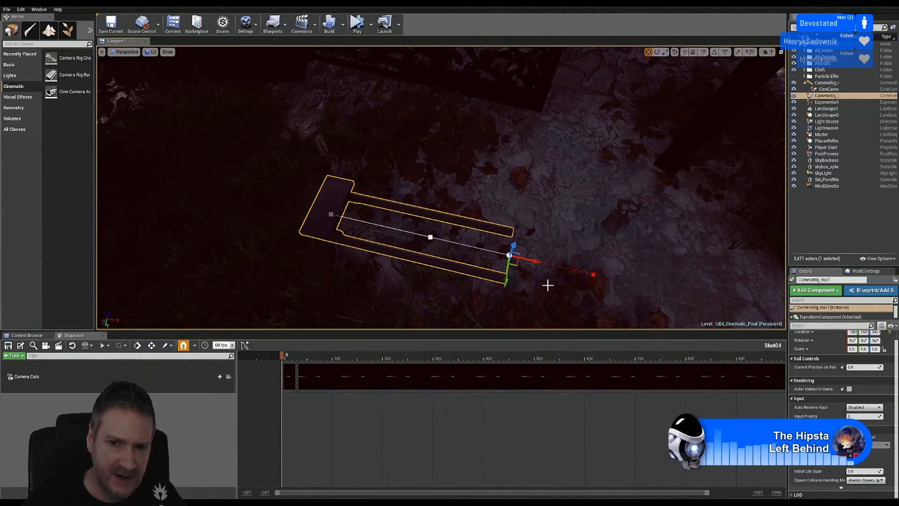
left_click_drag(528, 262, 593, 251)
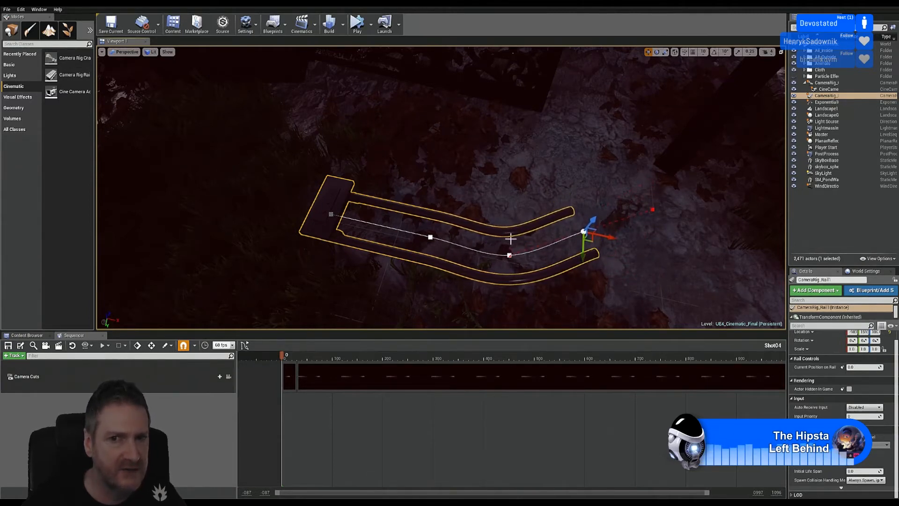
right_click_drag(621, 99, 621, 75)
right_click_drag(580, 159, 579, 183)
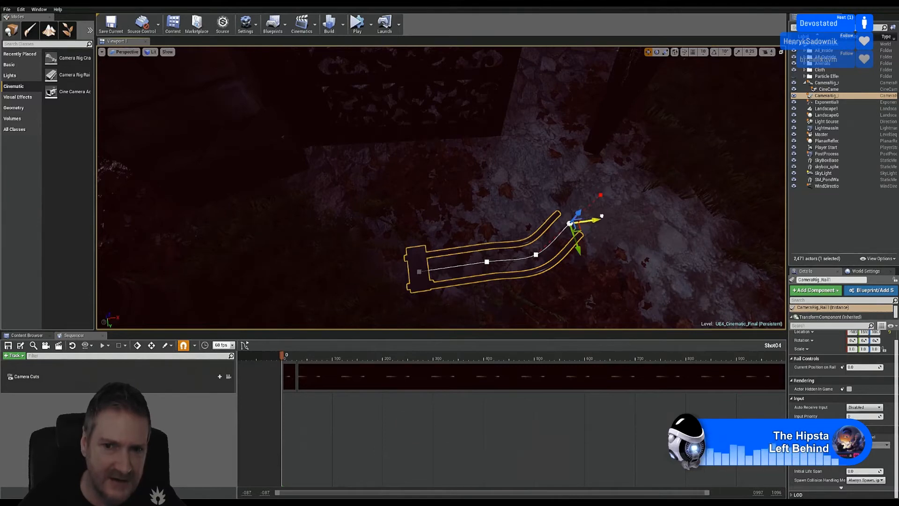
left_click_drag(595, 219, 610, 162, "alt")
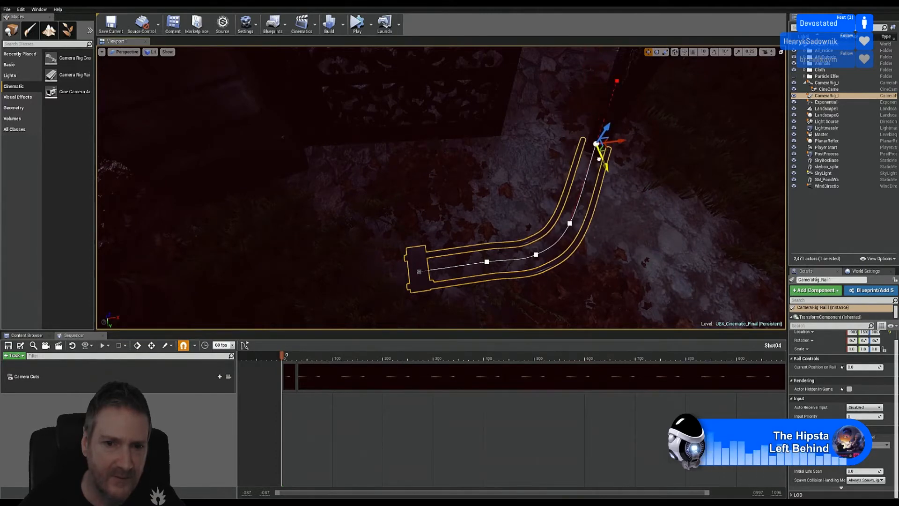
Step: Extend the rail with another spline point that runs through the open gate onto the stone path behind it
mouse_move(621, 213)
right_mouse_down()
mouse_move(614, 190)
mouse_move(618, 223)
right_mouse_up()
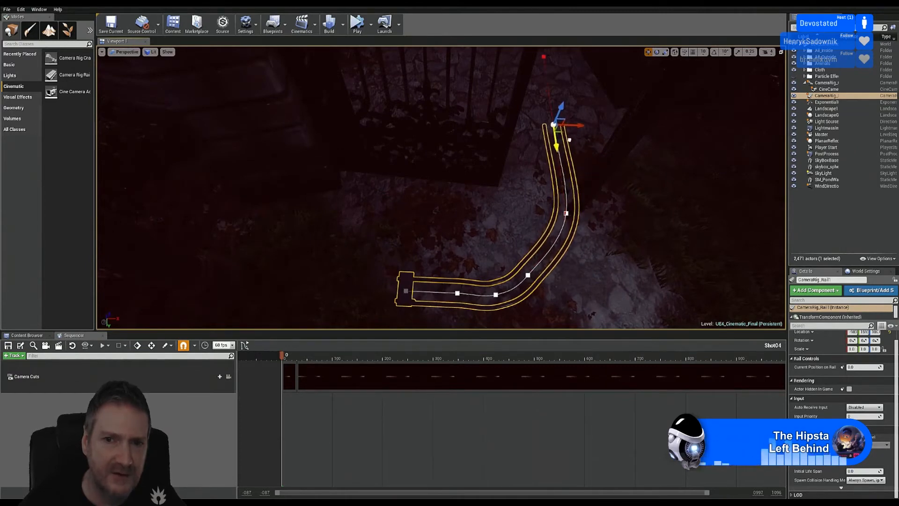
left_click_drag(569, 140, 569, 128)
right_click_drag(570, 122, 620, 206)
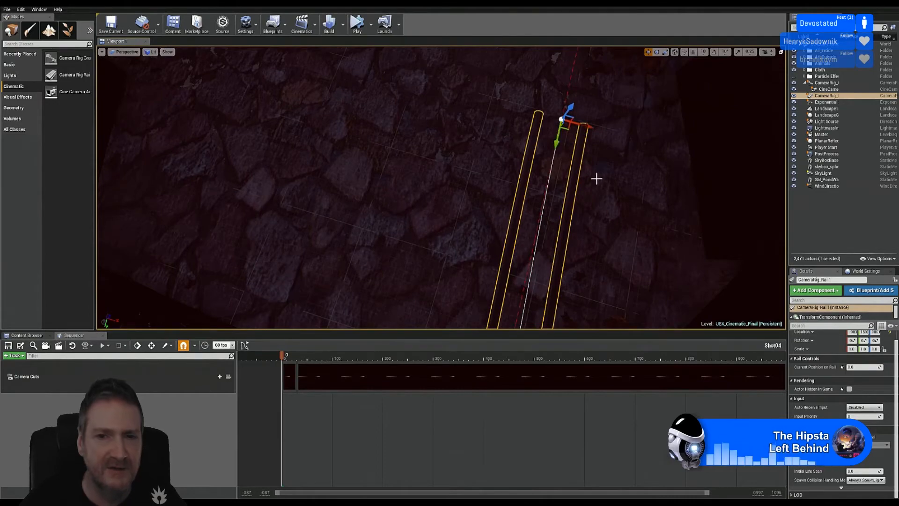
Step: Shift the spline point in the middle of the rail's bend outward to round off the curve
mouse_move(596, 177)
right_mouse_down()
mouse_move(613, 190)
mouse_move(602, 187)
right_mouse_up()
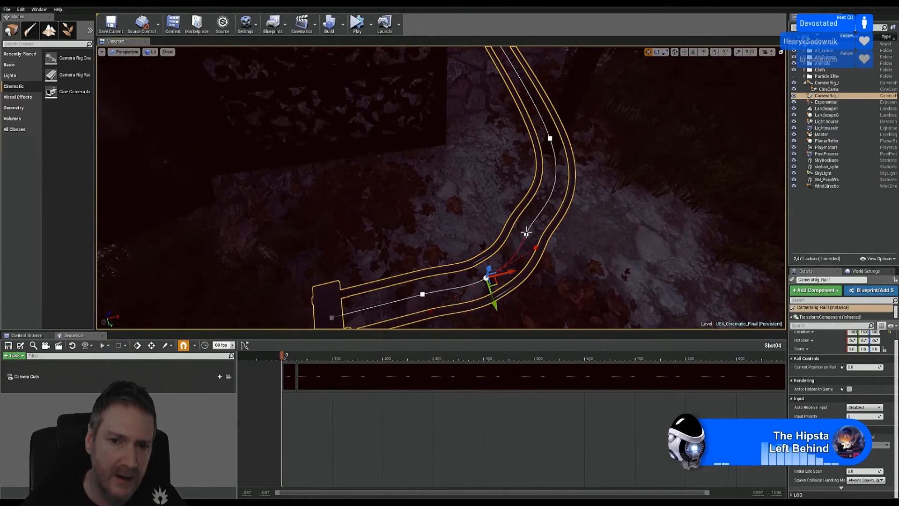
left_click(526, 233)
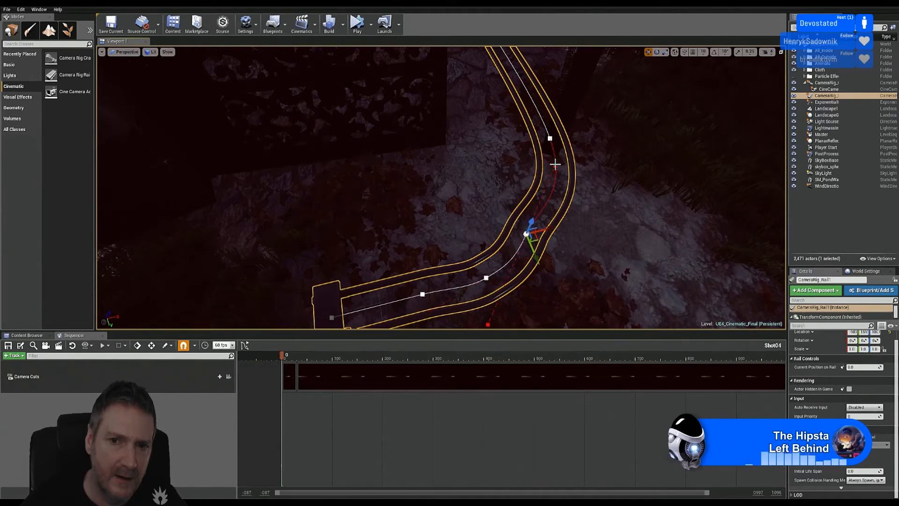
right_click_drag(526, 232, 539, 243)
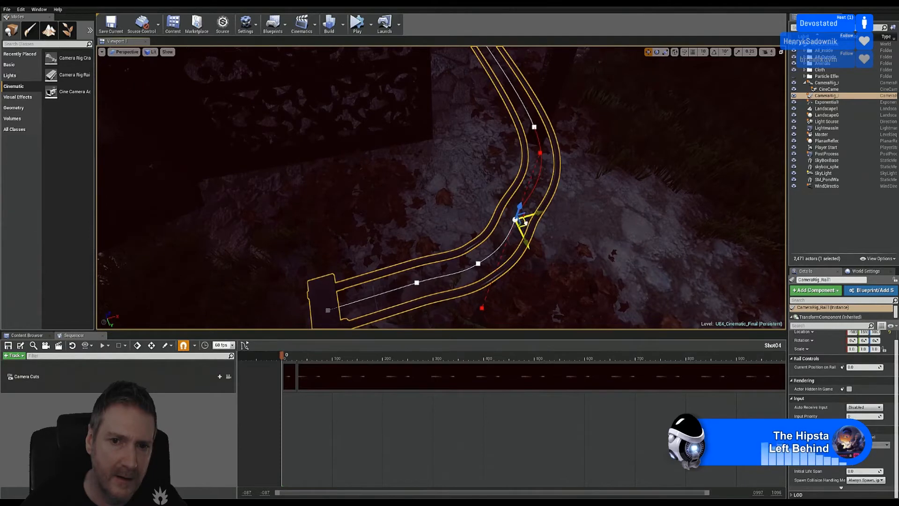
left_click_drag(525, 224, 534, 222)
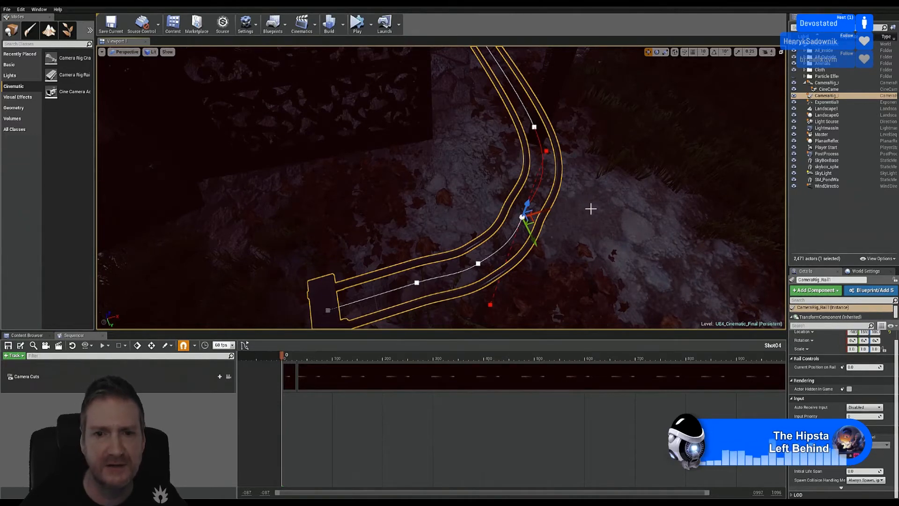
right_click_drag(591, 209, 836, 212)
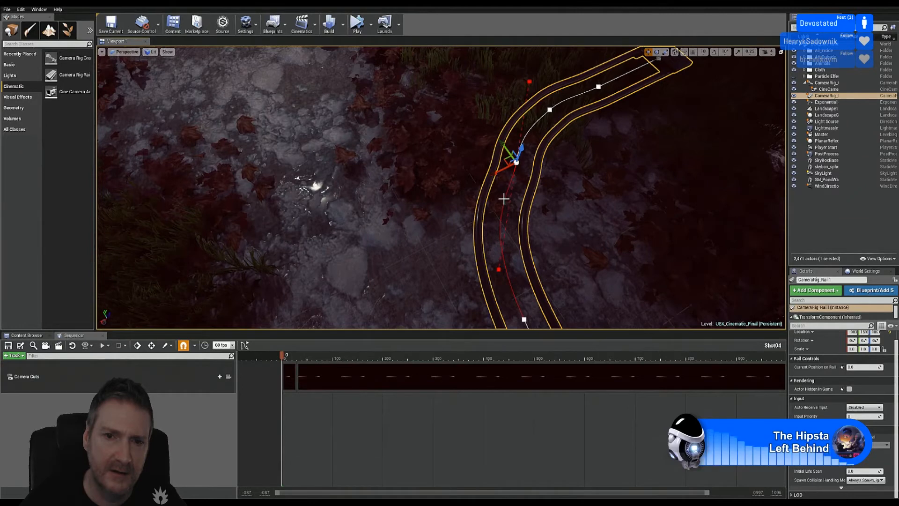
mouse_move(502, 168)
left_mouse_down()
mouse_move(483, 173)
mouse_move(492, 167)
left_mouse_up()
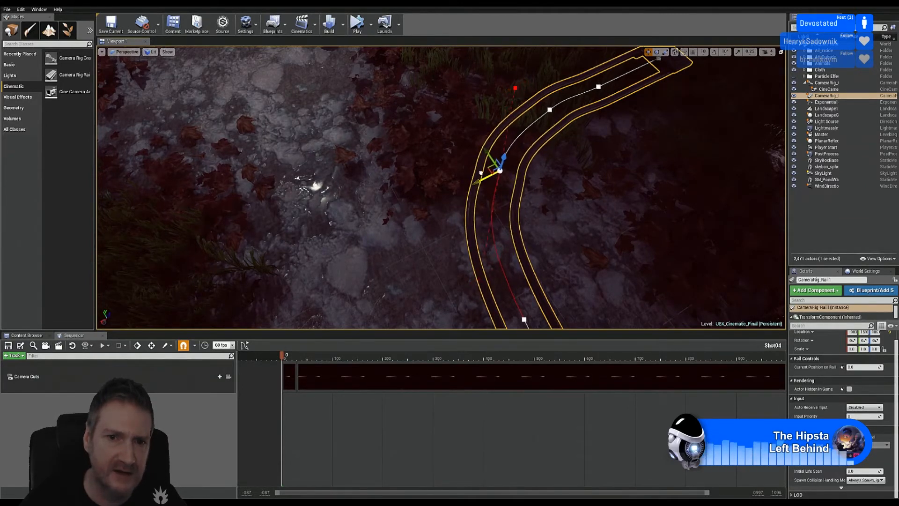
Step: Select the whole camera rig rail and move it back along its starting direction, away from the path
right_click_drag(440, 197, 416, 204)
right_click_drag(476, 217, 473, 216)
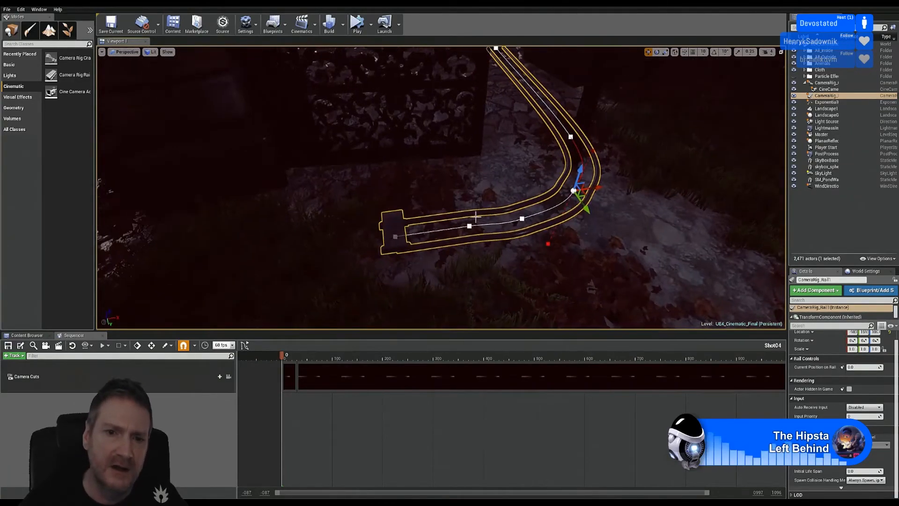
left_click(398, 225)
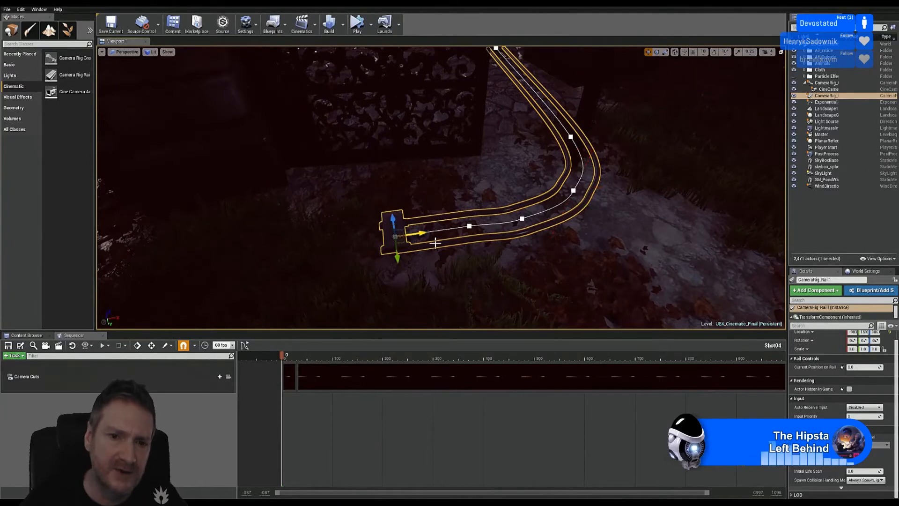
left_click_drag(420, 234, 369, 244)
right_click_drag(614, 191, 517, 159)
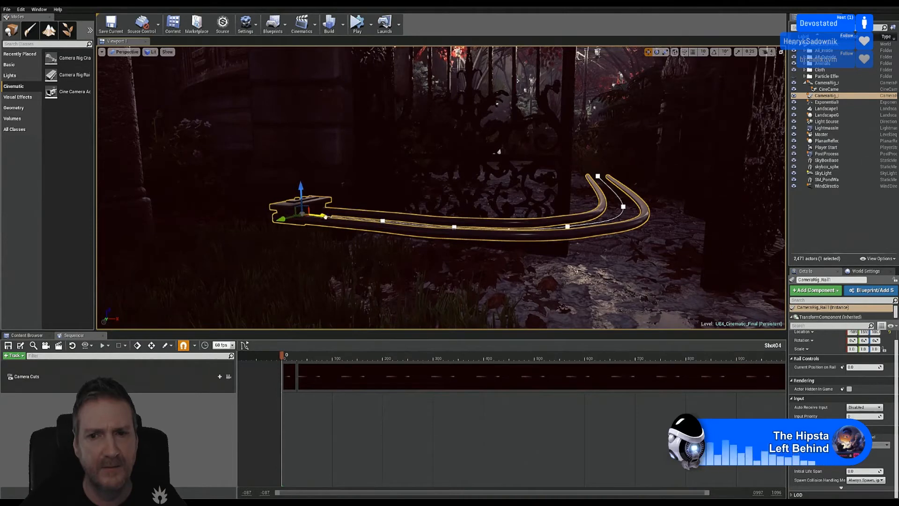
Step: Move the whole camera rig rail slightly forward along its starting direction, toward the stone path
left_click_drag(325, 217, 351, 219)
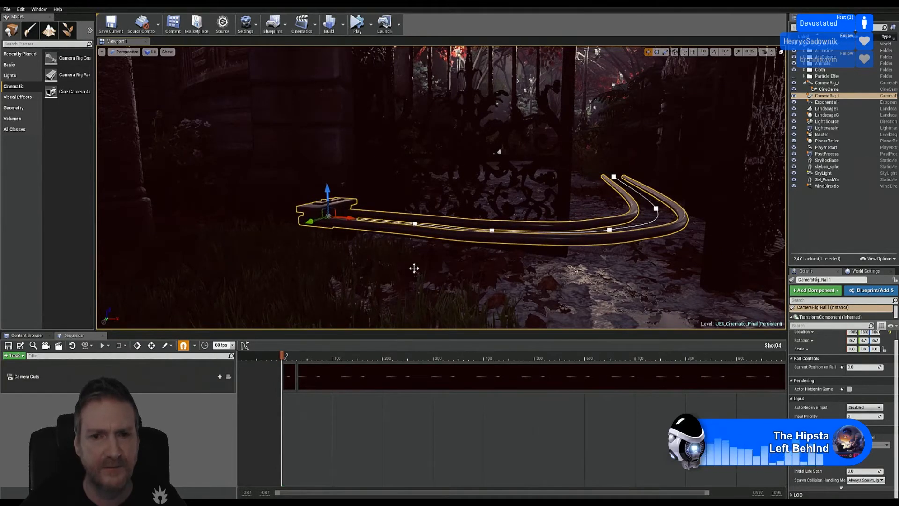
right_click_drag(414, 268, 459, 261)
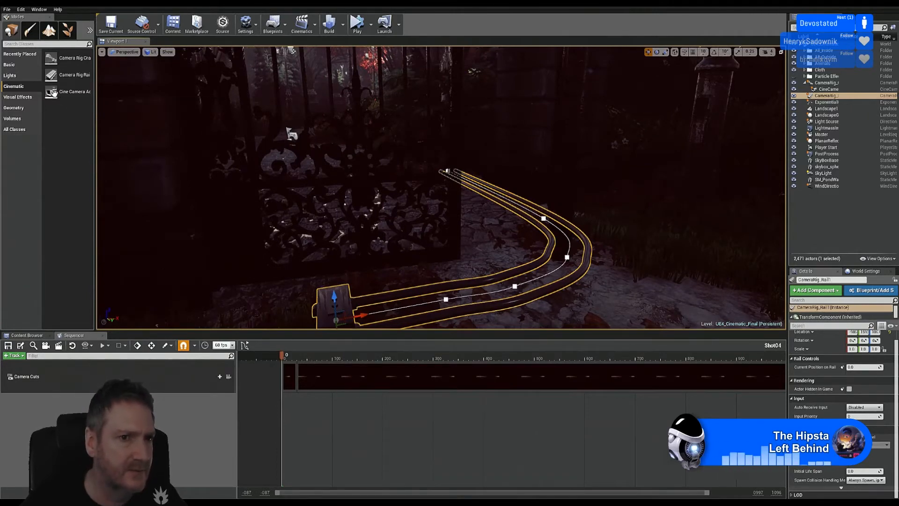
Step: Place a new Cine Camera Actor attached to the gate's camera rig rail, with its relative location reset to zero
left_click_drag(53, 93, 469, 286)
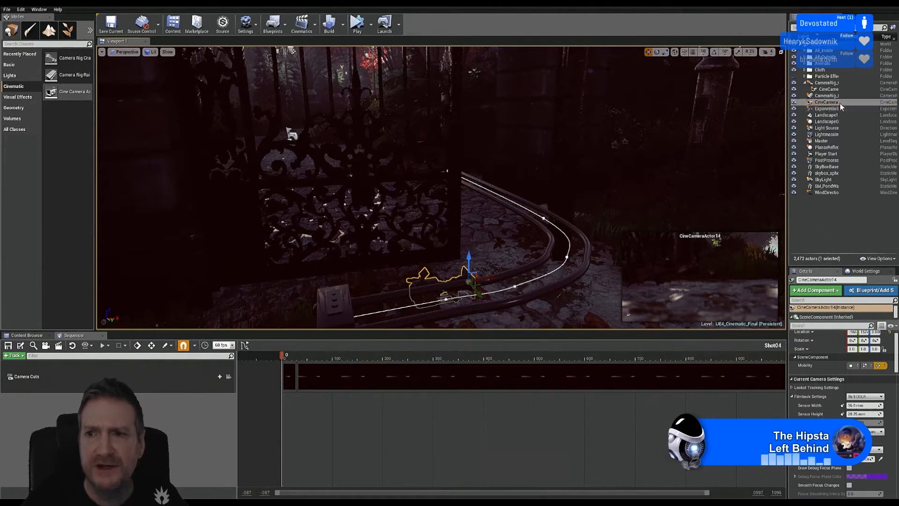
left_click_drag(831, 102, 830, 99)
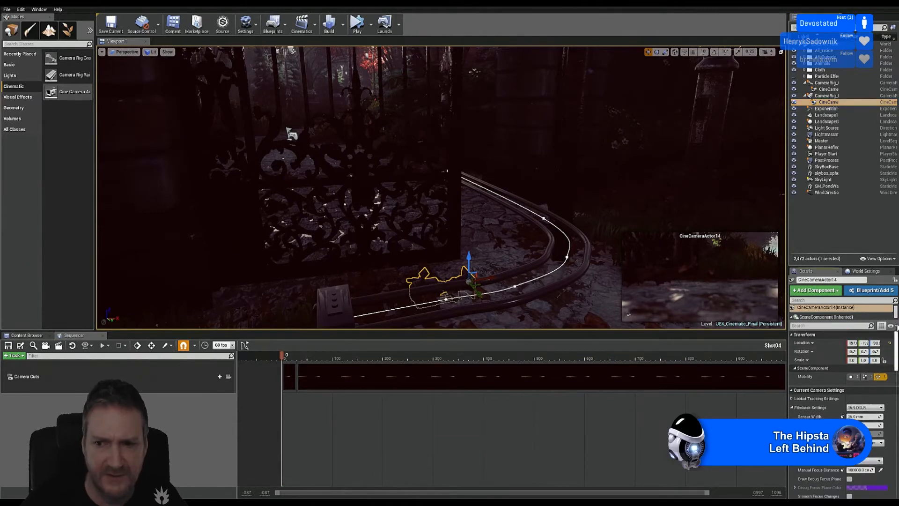
scroll(866, 354, "up", 1)
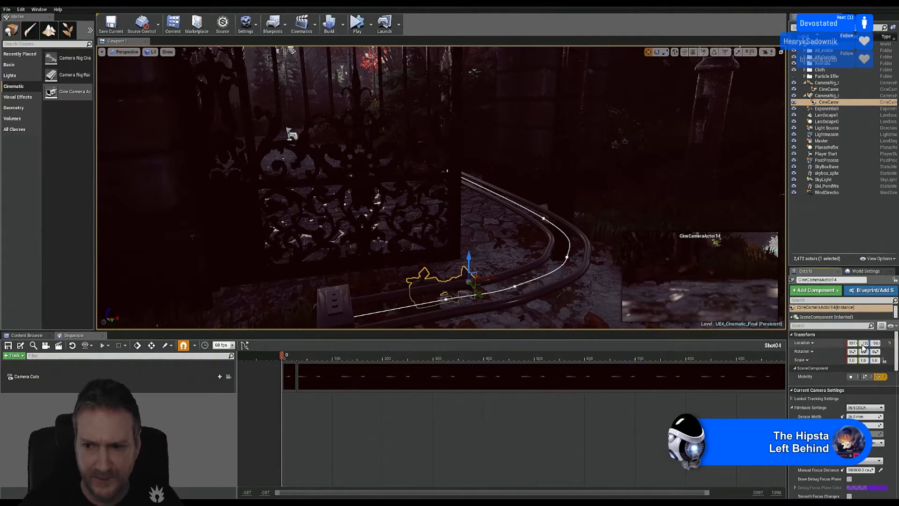
left_click(889, 347)
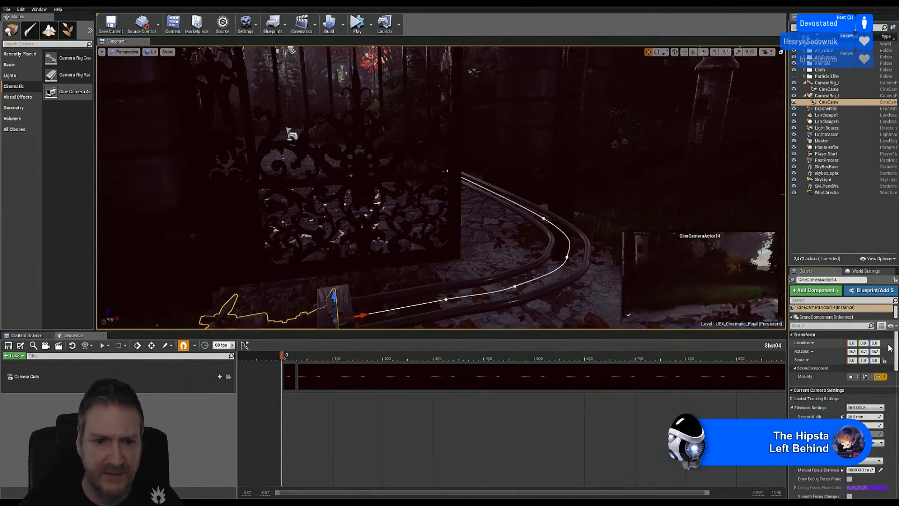
Step: Refine the rail's bend by nudging its third spline point slightly toward the gate and shifting the fourth one outward across the path
right_click_drag(424, 256, 402, 280)
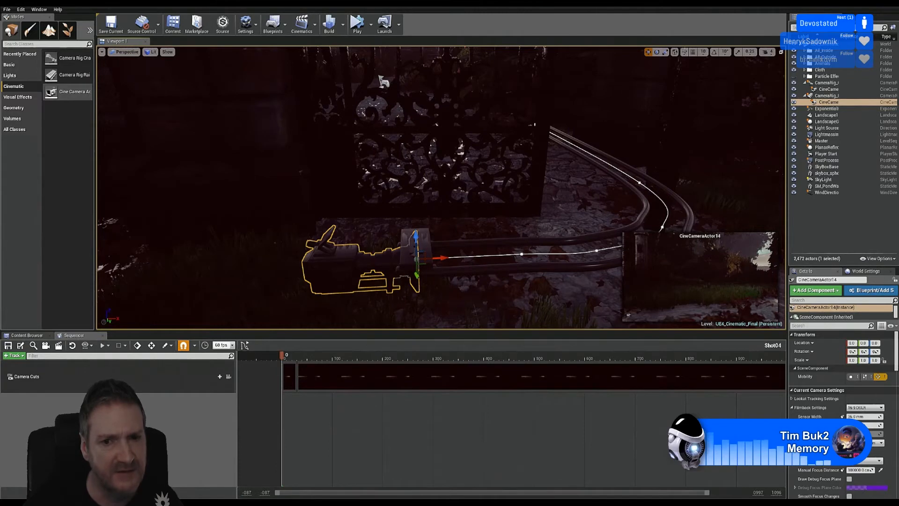
left_click(489, 269)
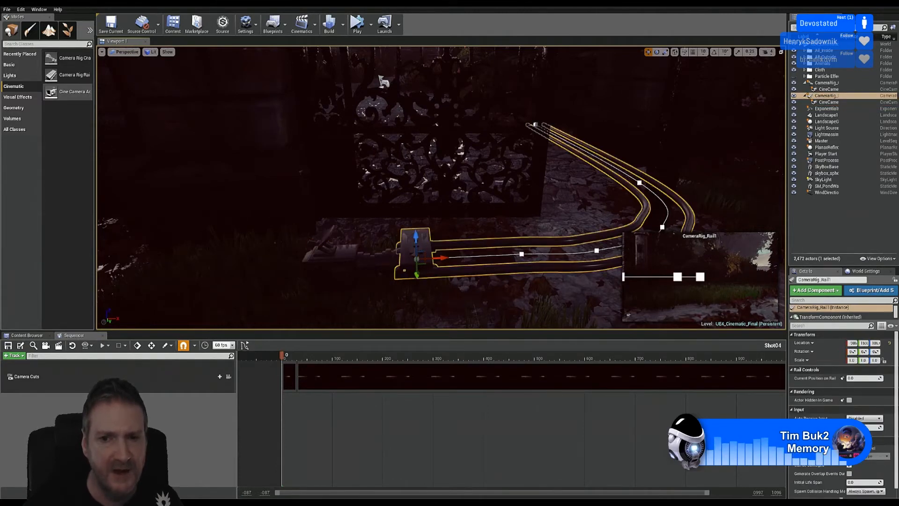
right_click_drag(490, 269, 551, 253)
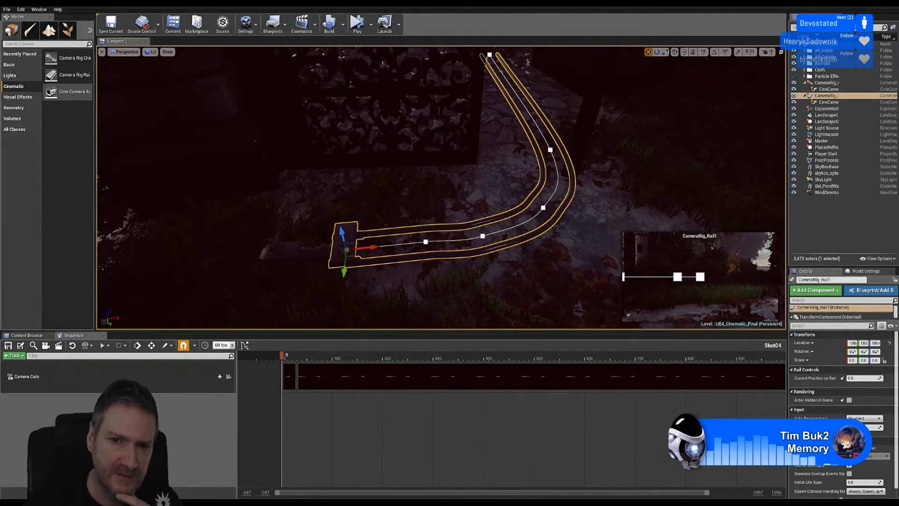
left_click(543, 207)
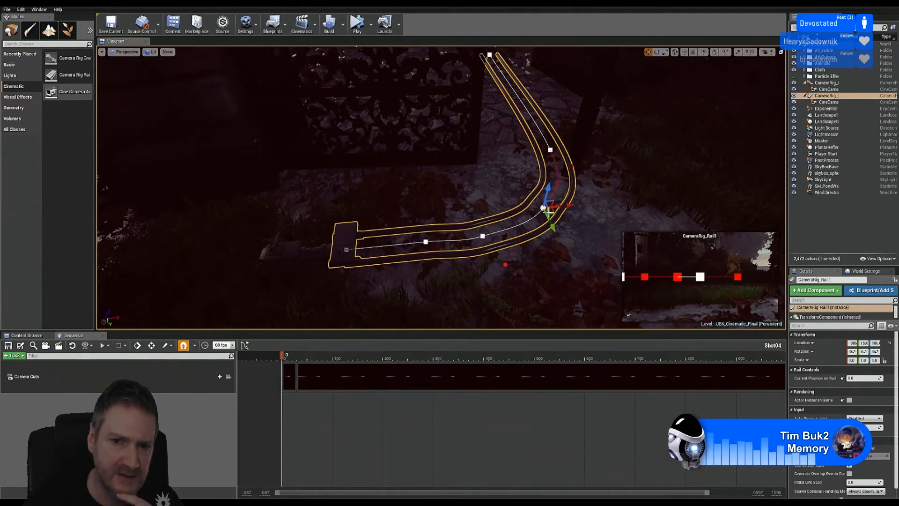
left_click(483, 236)
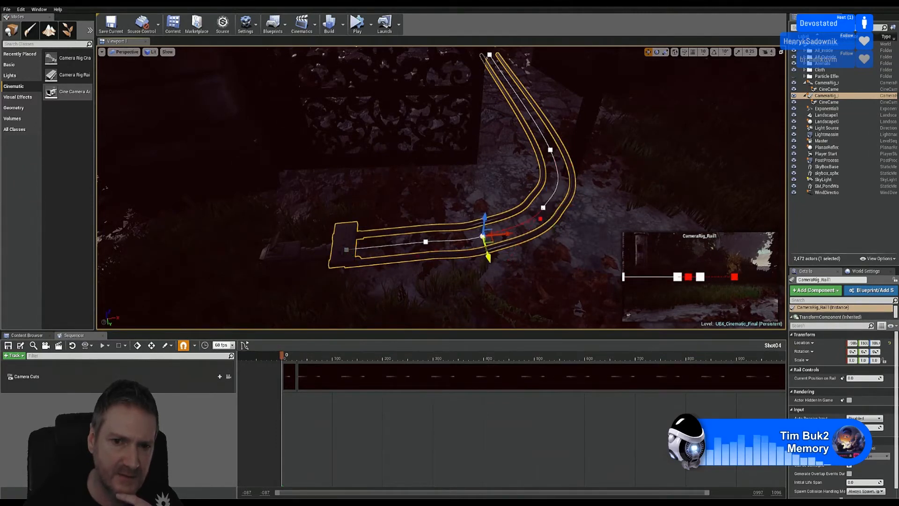
left_click_drag(487, 256, 485, 252)
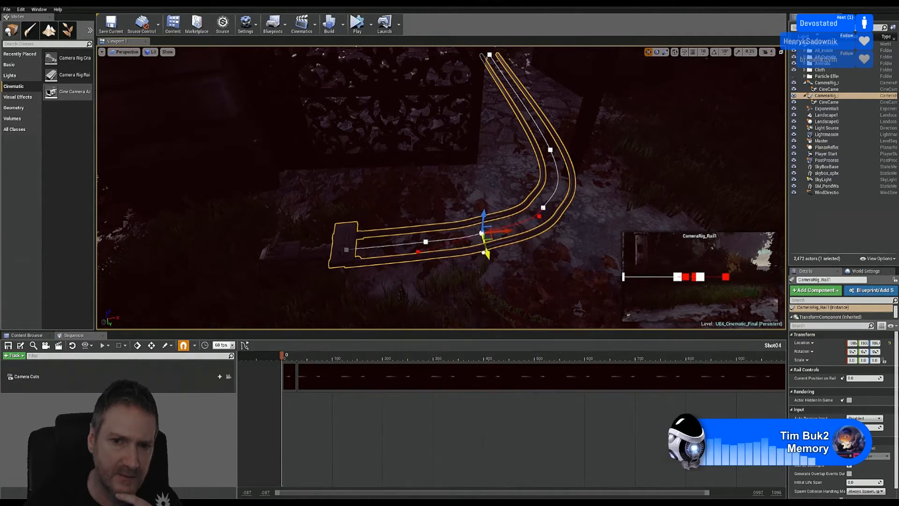
left_click(542, 207)
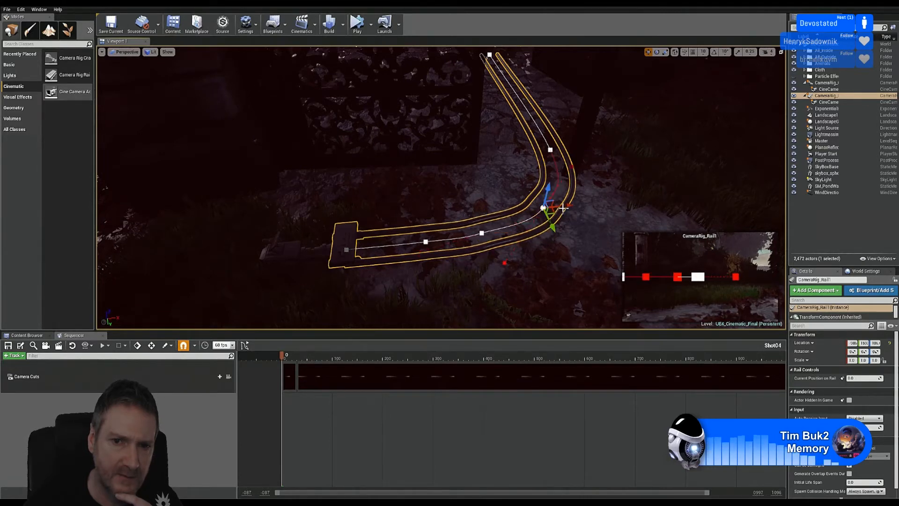
left_click_drag(567, 205, 581, 204)
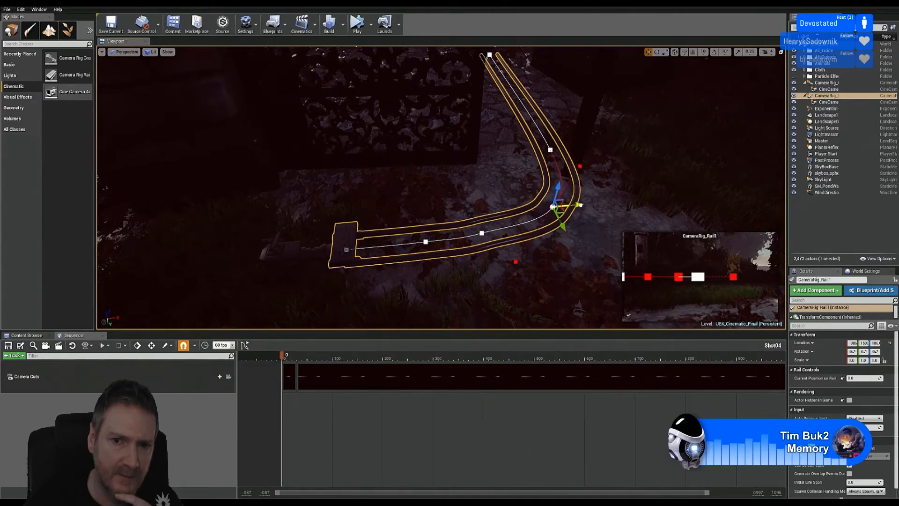
Step: Raise the rail's cine camera vertically so it sits well above the rail mount
left_click(302, 252)
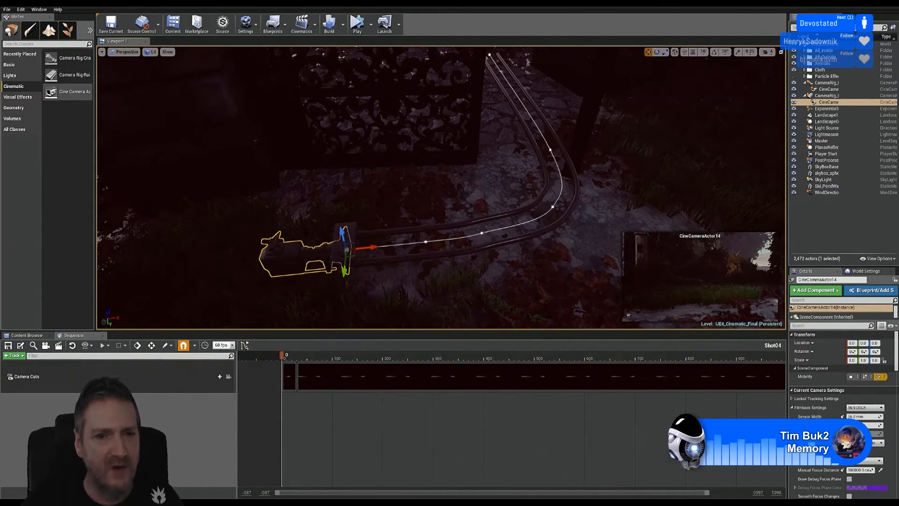
key("f")
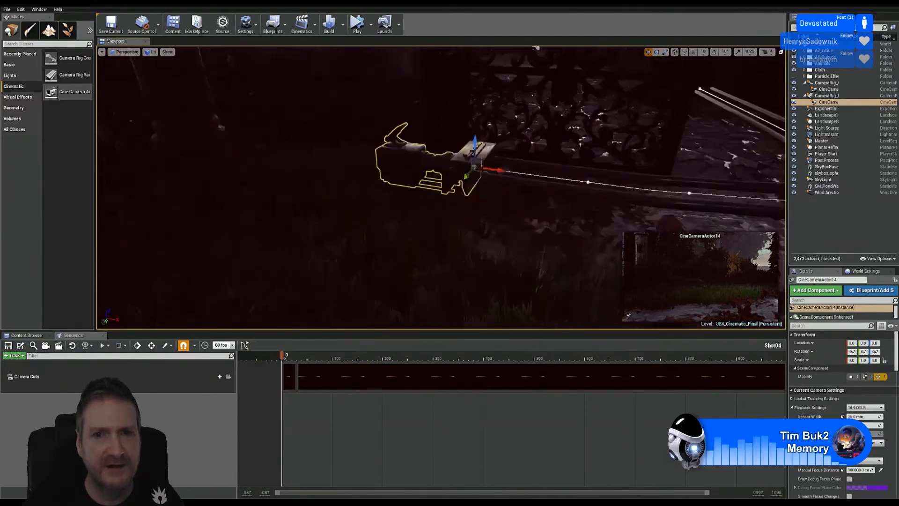
right_click_drag(302, 251, 349, 231)
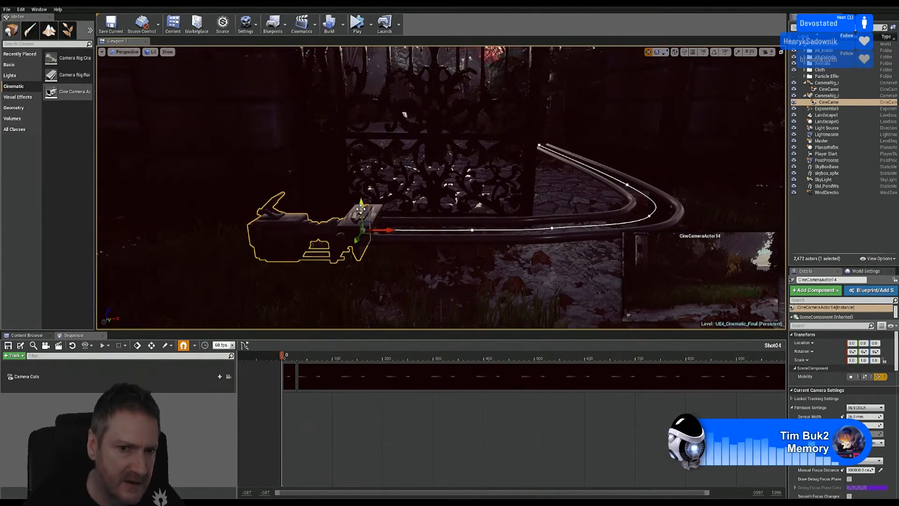
left_click_drag(363, 194, 369, 139)
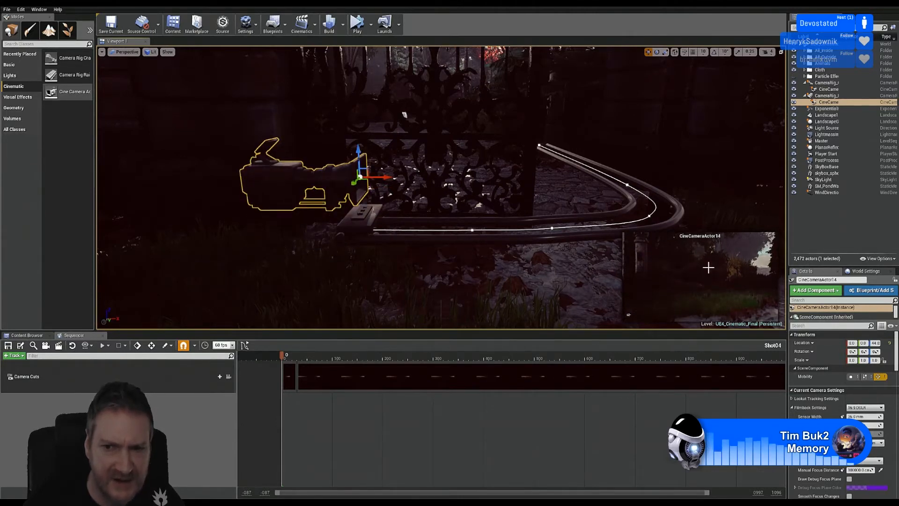
Step: Restore the split viewport layout and add the new camera and its rail to the Shot04 sequence
left_click(781, 52)
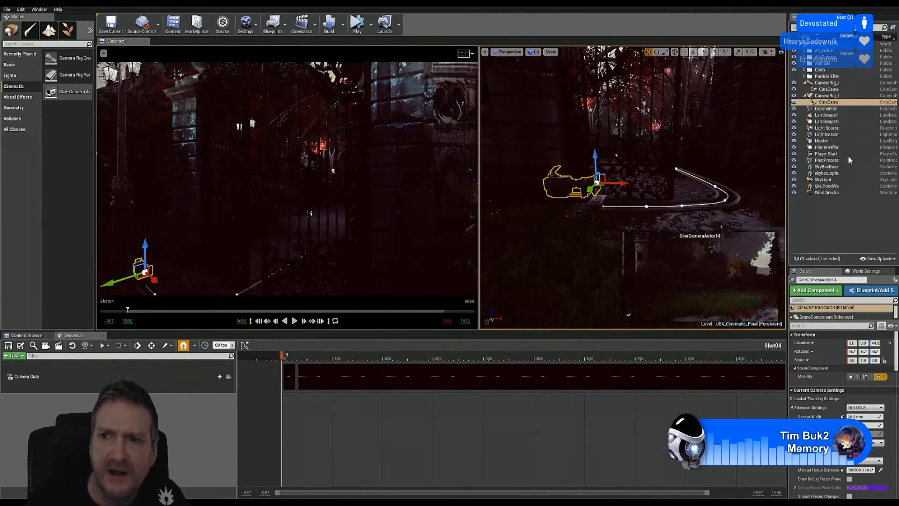
left_click(831, 96, "ctrl")
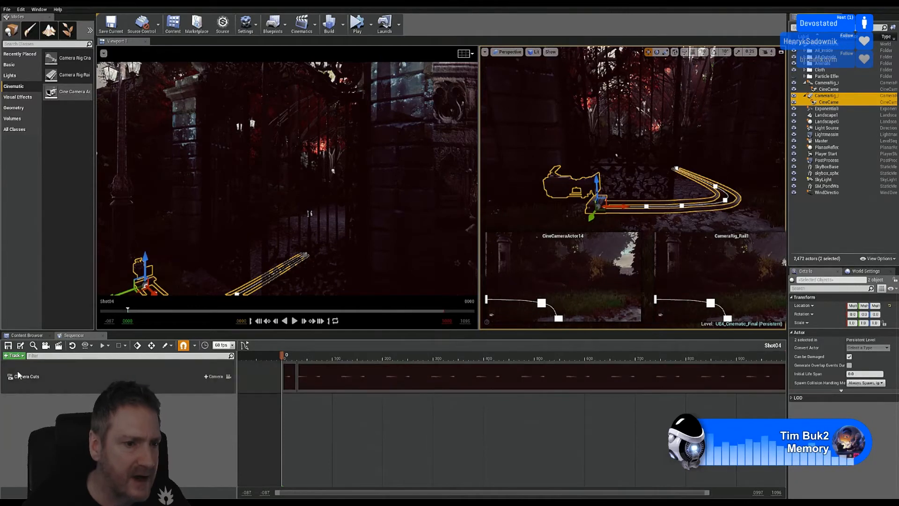
left_click(14, 355)
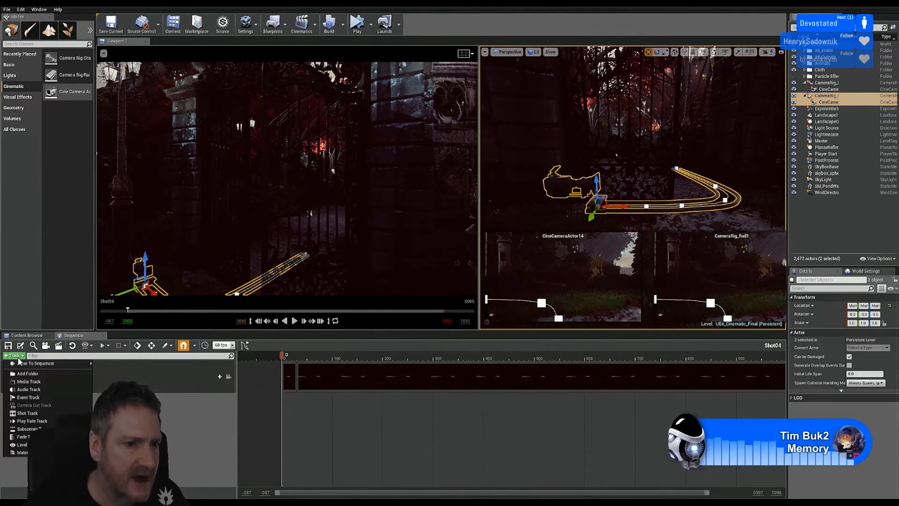
mouse_move(35, 365)
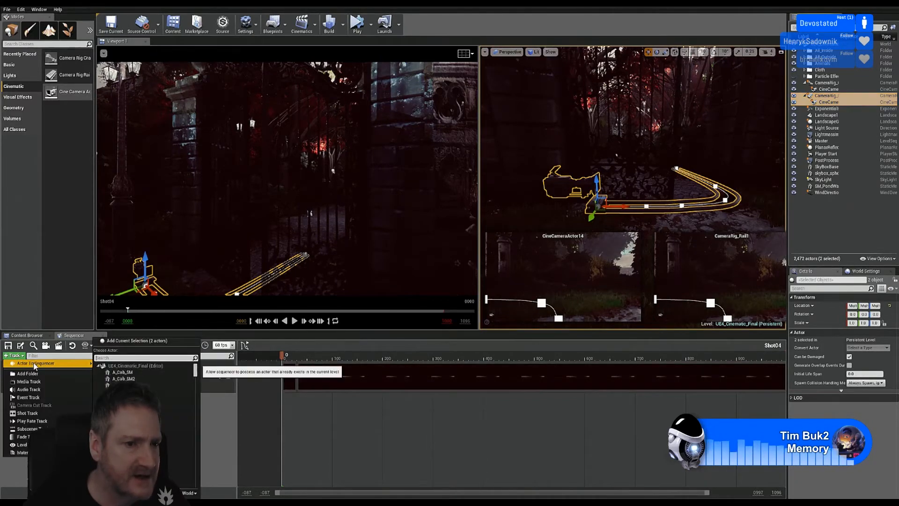
left_click(147, 341)
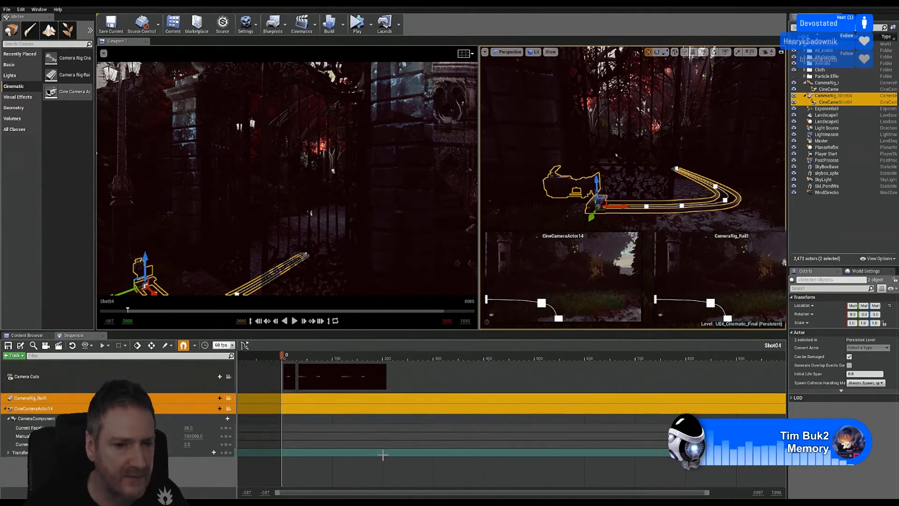
Step: Assign CineCameraActor14 as the shot's camera in the Camera Cuts track
left_click(211, 378)
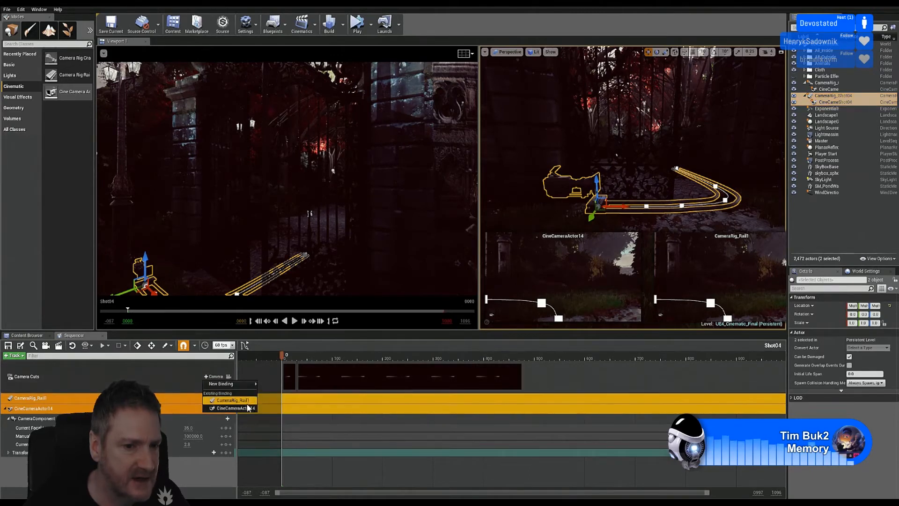
left_click(234, 408)
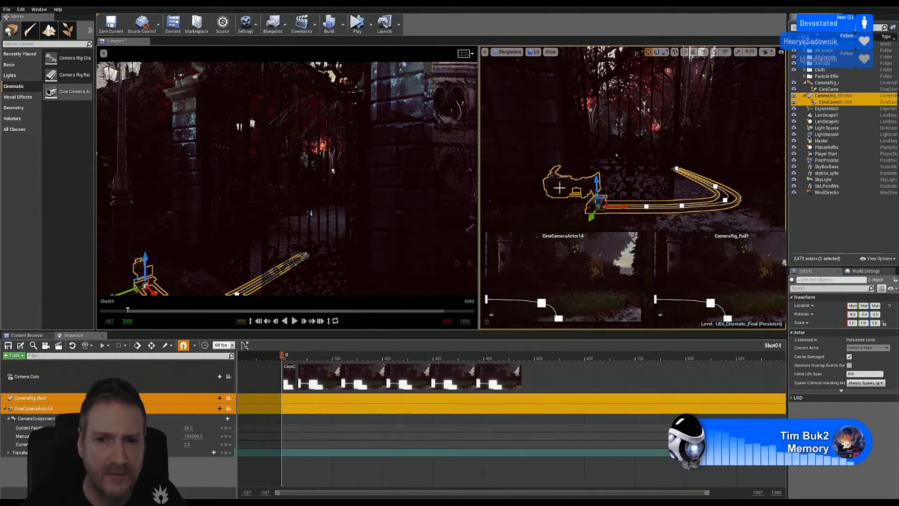
Step: Lock the cinematic viewport to CameraRig_Rail1, comparing it with a lock on CineCameraActor14
left_click(560, 187)
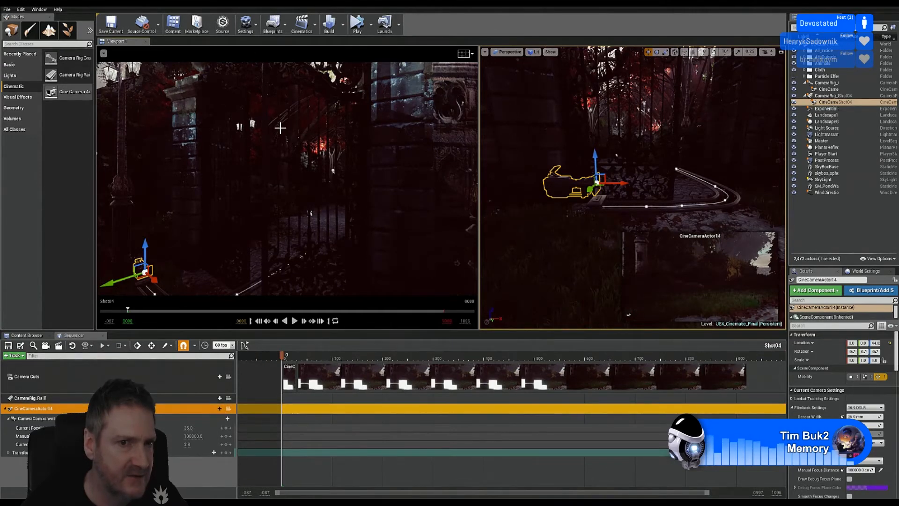
left_click(300, 165)
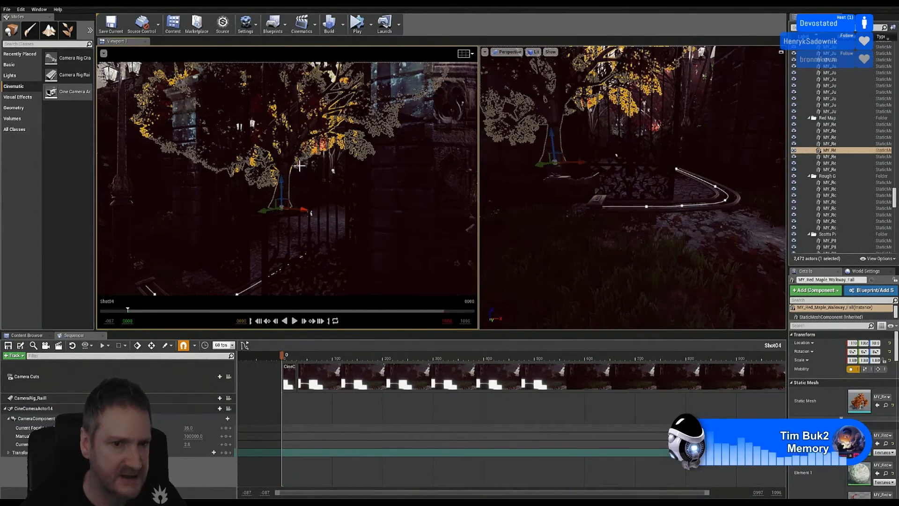
key("Escape")
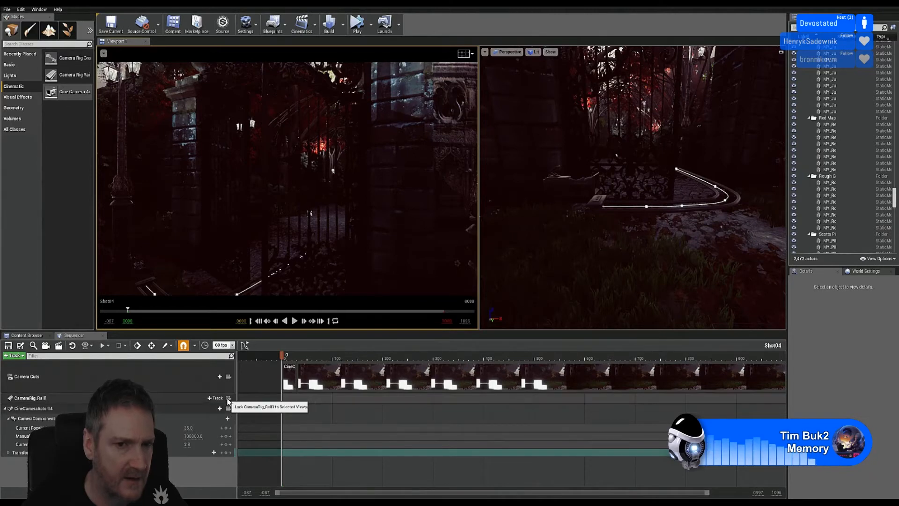
left_click(229, 399)
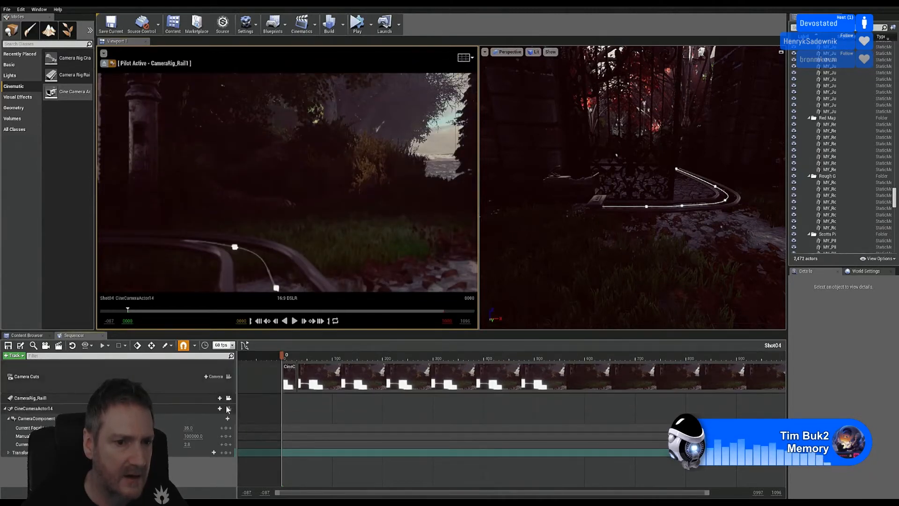
left_click(229, 408)
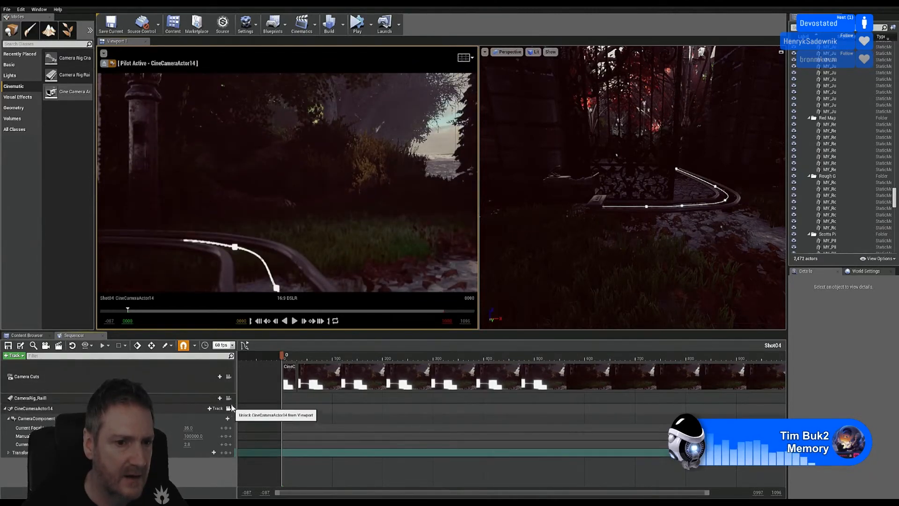
left_click(229, 398)
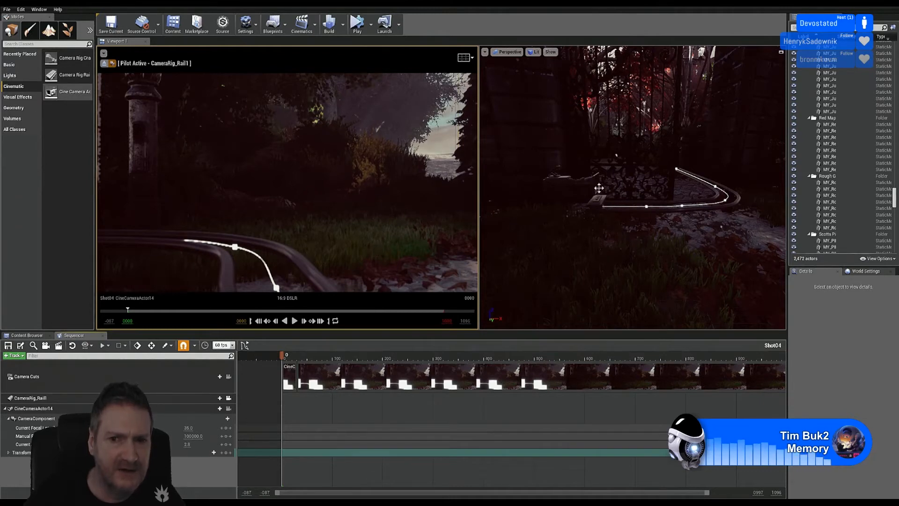
Step: Rotate CineCameraActor14 around its vertical axis so that it faces the iron gate
left_click(568, 180)
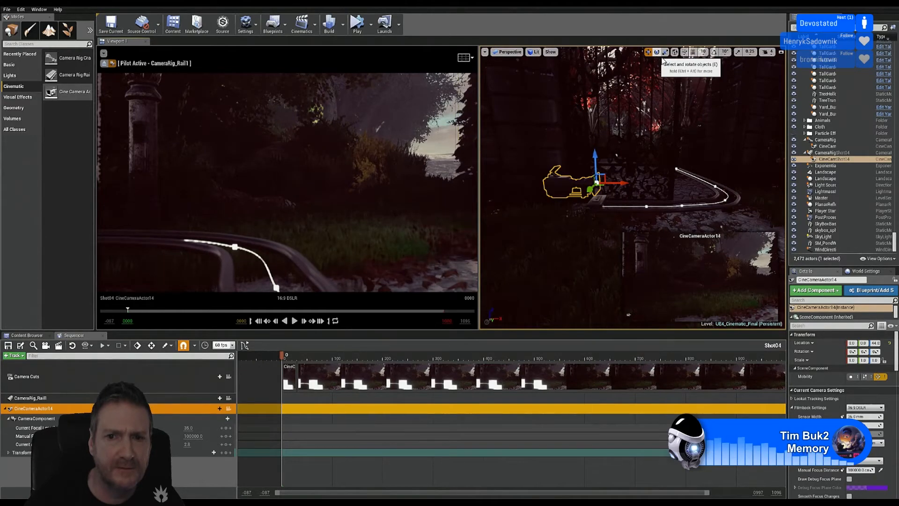
left_click(658, 53)
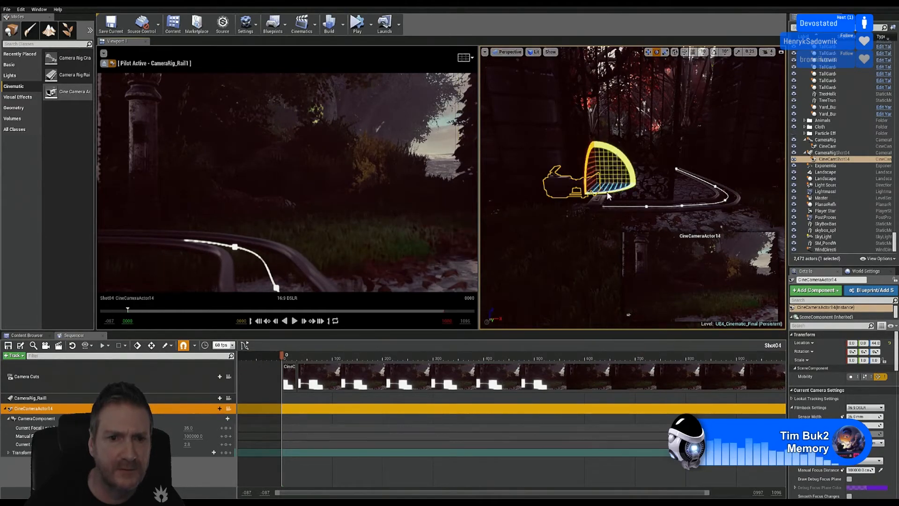
left_click_drag(606, 191, 706, 216)
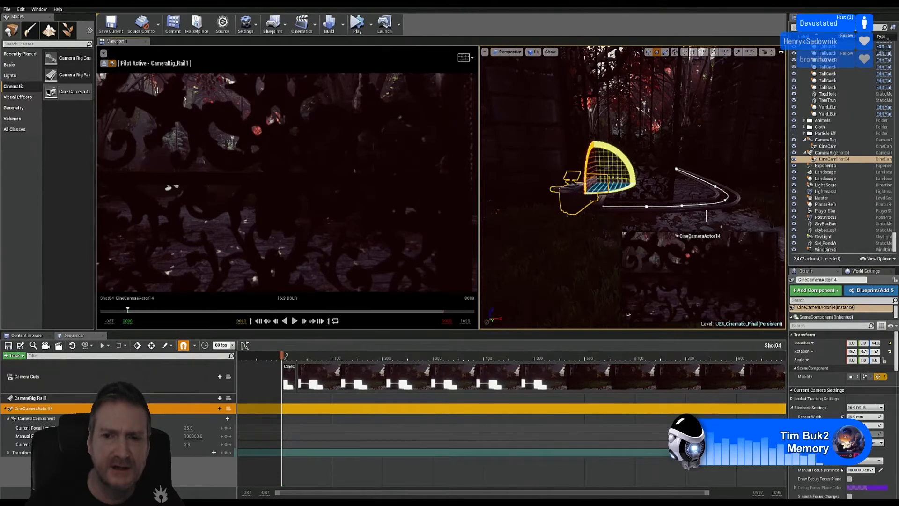
Step: Move CameraRig_Rail1 farther back from the iron gate so that more of the gate fits in the camera view
left_click(835, 154)
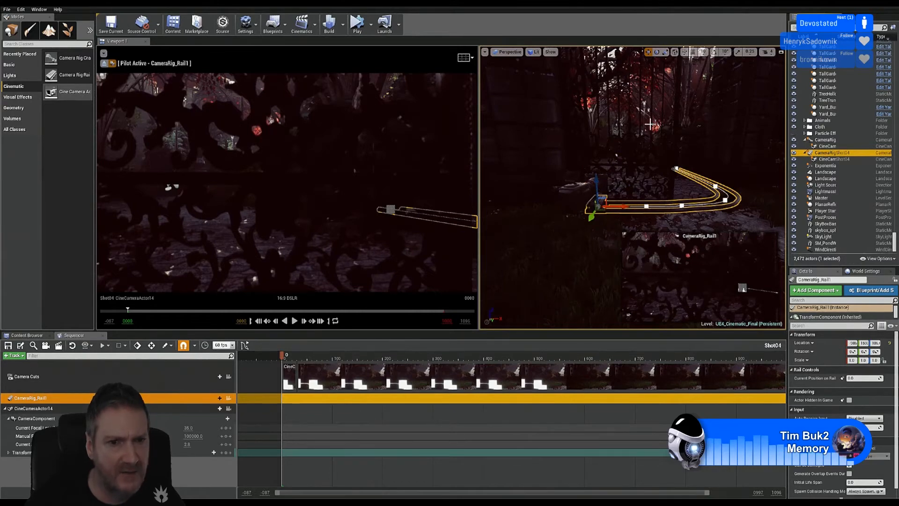
right_click_drag(652, 137, 658, 211)
right_click_drag(641, 158, 641, 157)
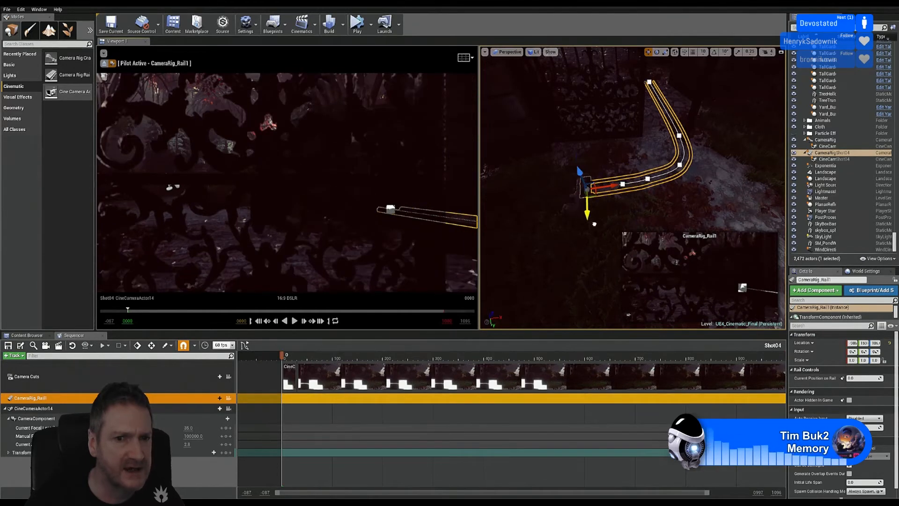
left_click_drag(587, 216, 609, 271)
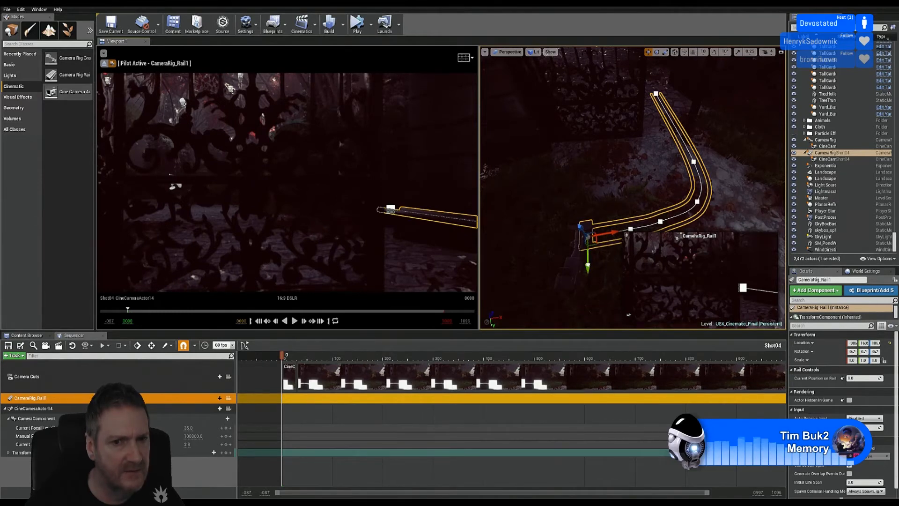
left_click_drag(591, 291, 601, 319)
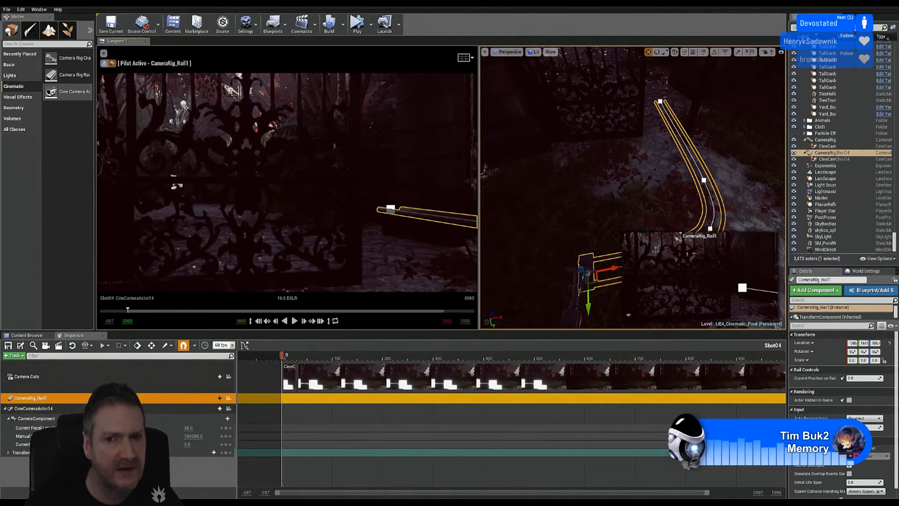
Step: Raise CameraRig_Rail1 vertically until the camera looks through the upper bars of the iron gate
mouse_move(627, 187)
right_mouse_down()
mouse_move(628, 213)
mouse_move(624, 204)
right_mouse_up()
right_click_drag(496, 124, 487, 149)
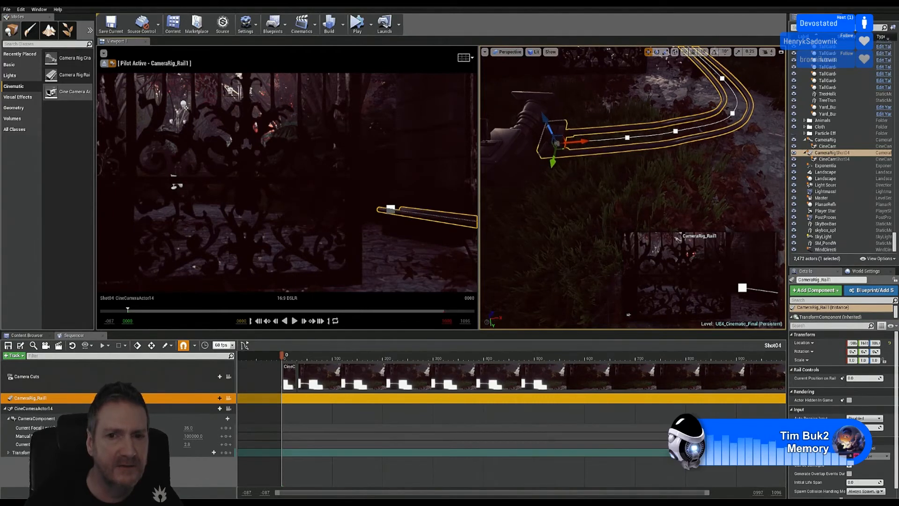
right_click_drag(628, 187, 629, 169)
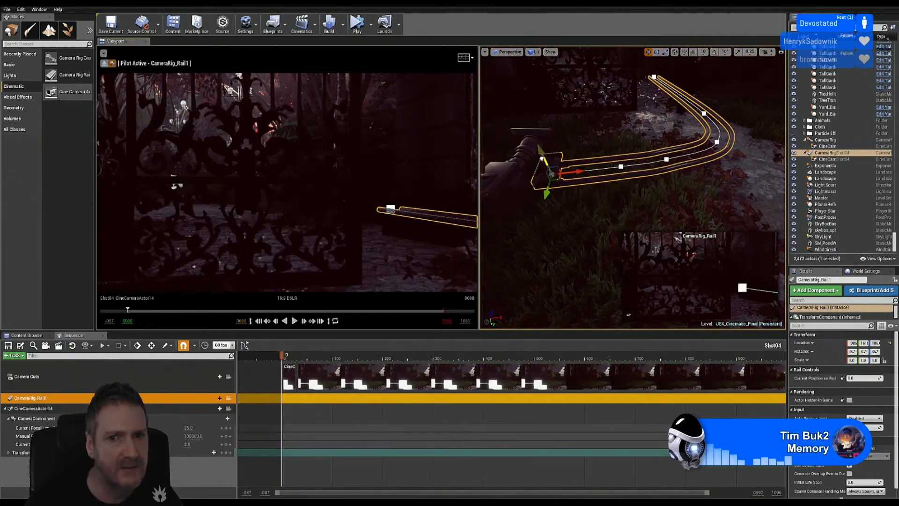
left_click_drag(535, 142, 527, 120)
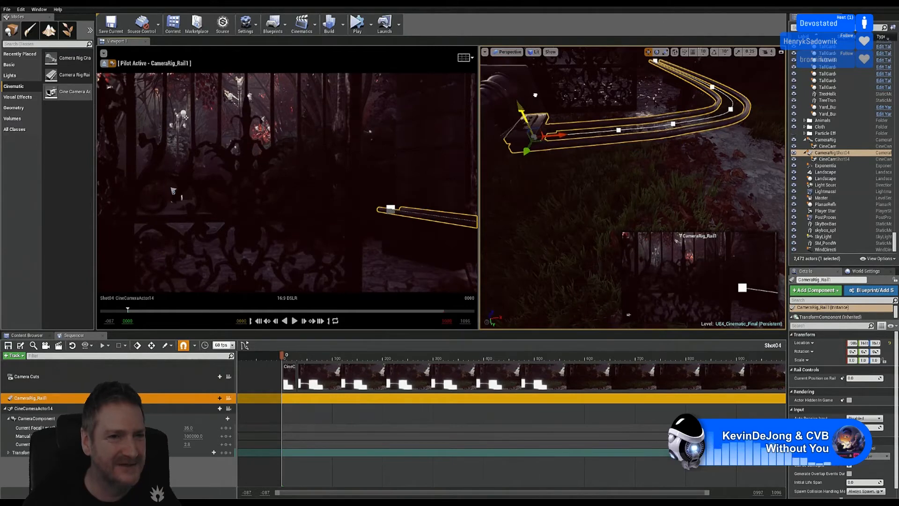
left_click_drag(534, 95, 537, 61)
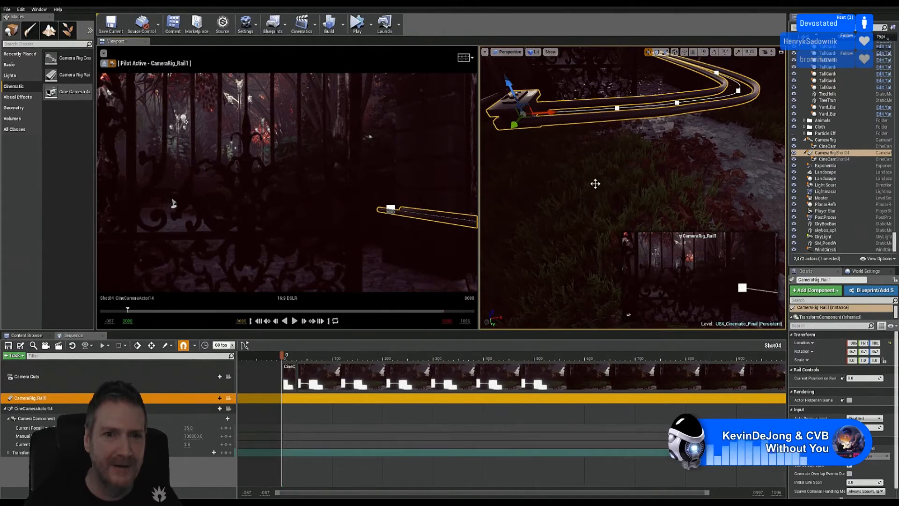
right_click_drag(608, 187, 593, 159)
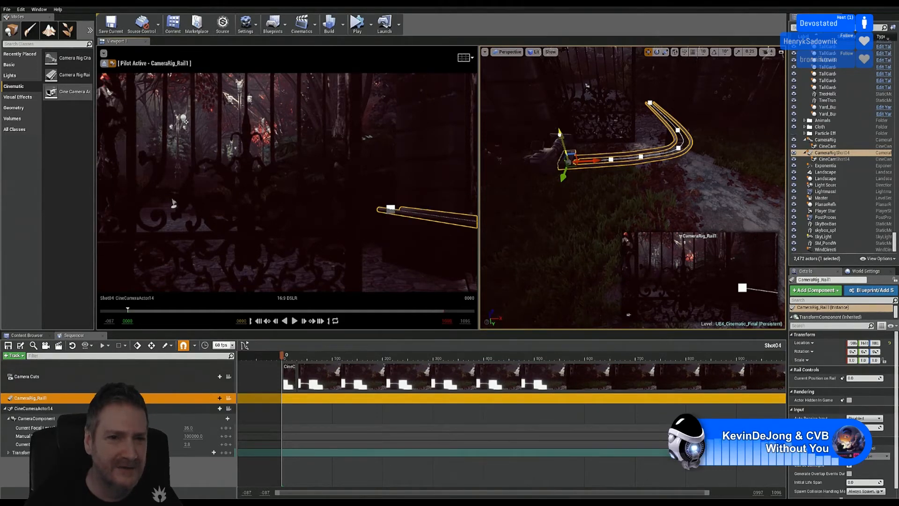
left_click_drag(558, 132, 556, 50)
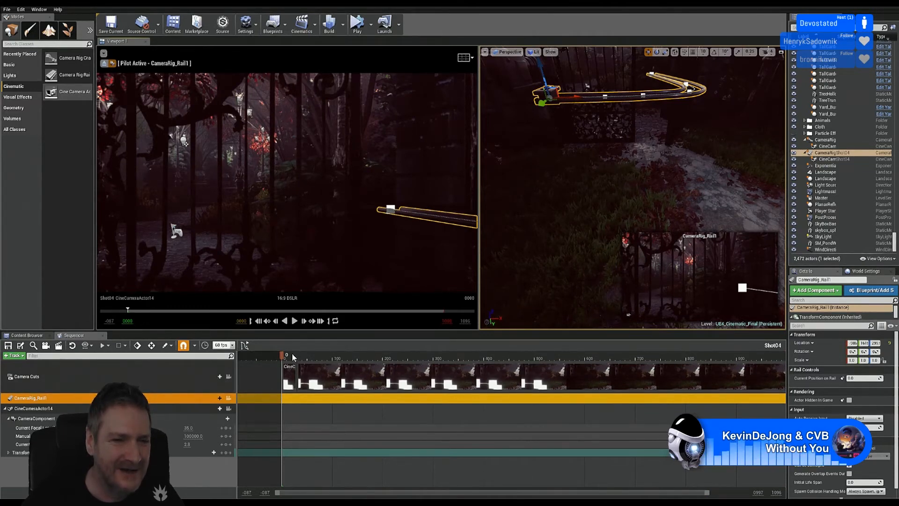
Step: Key CineCameraActor14's transform at frame 103 and expand its Transform track to show the location, rotation and scale channels
left_click(335, 359)
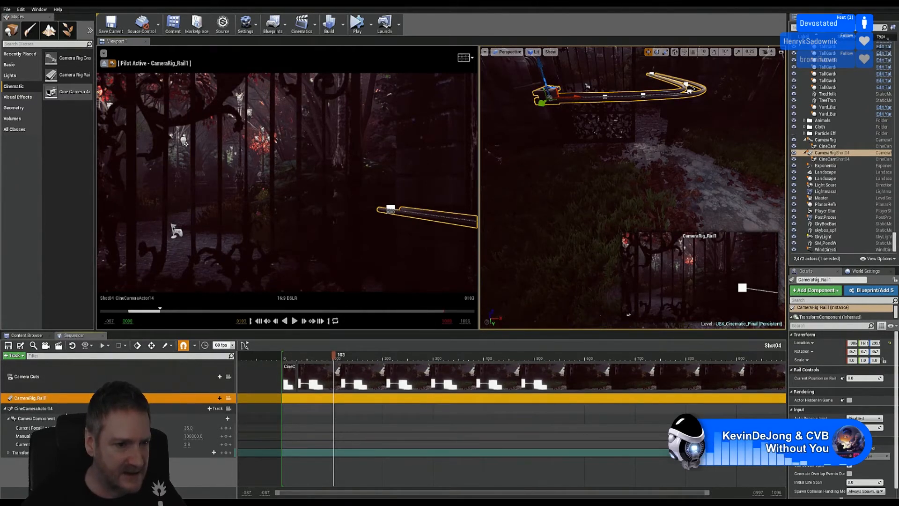
left_click(66, 410)
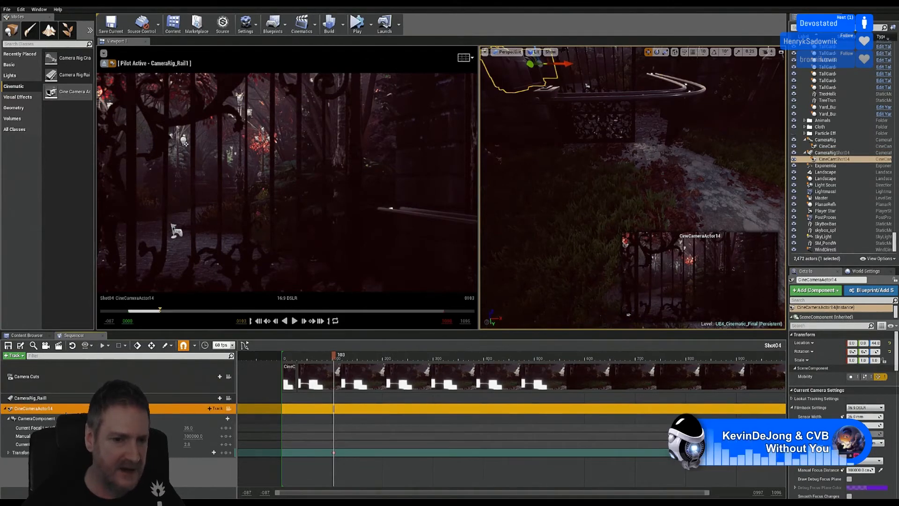
left_click(8, 454)
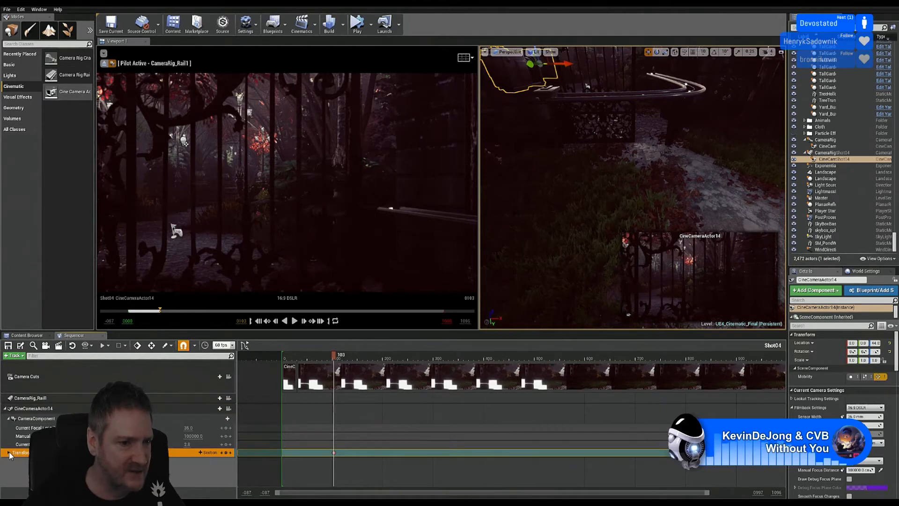
left_click(9, 454)
left_click(9, 453)
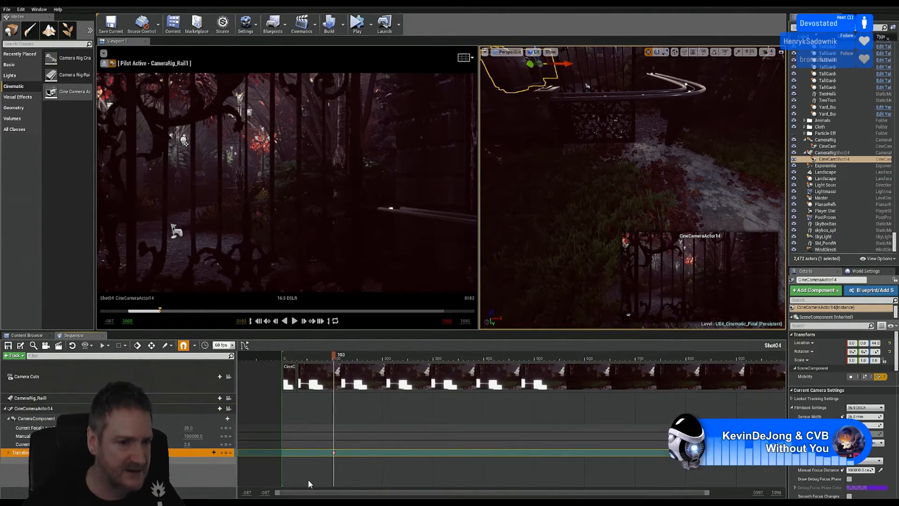
left_click(9, 454)
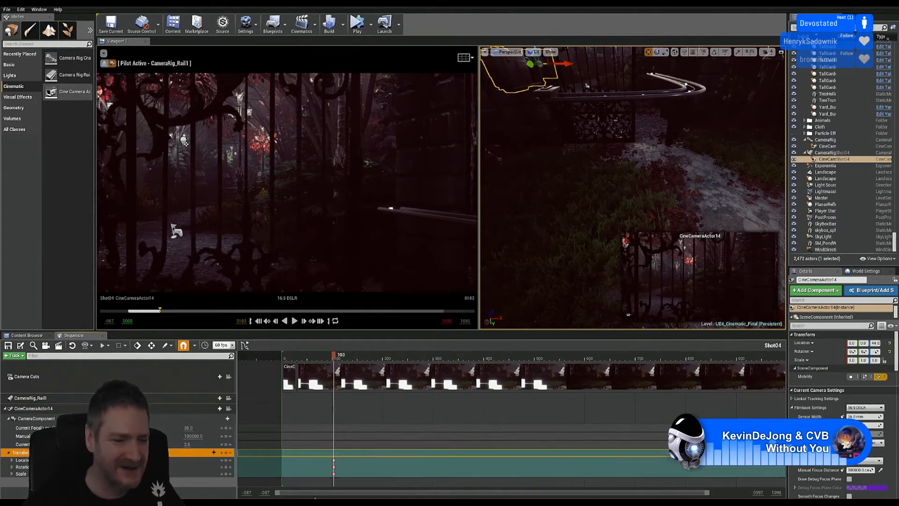
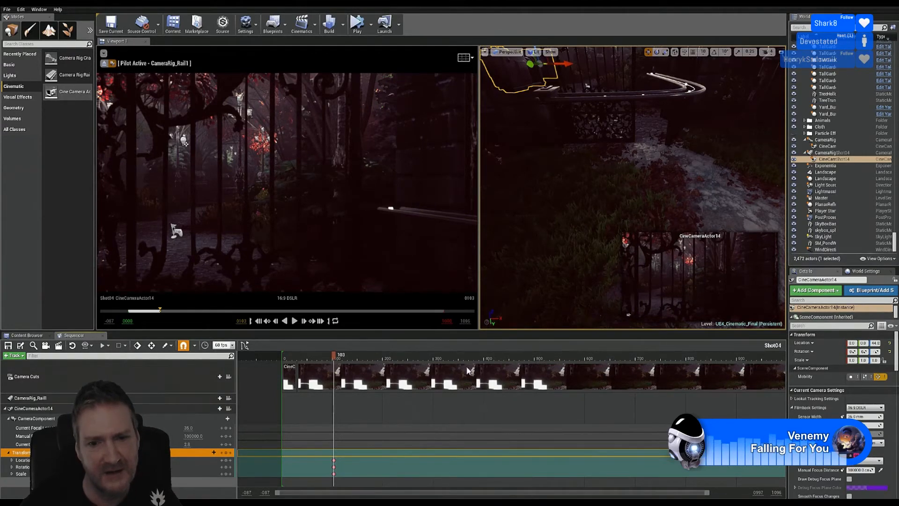
Step: Key CameraRig_Rail1's Current Position on Rail at frame 600 and its transform at frame 103
left_click(585, 358)
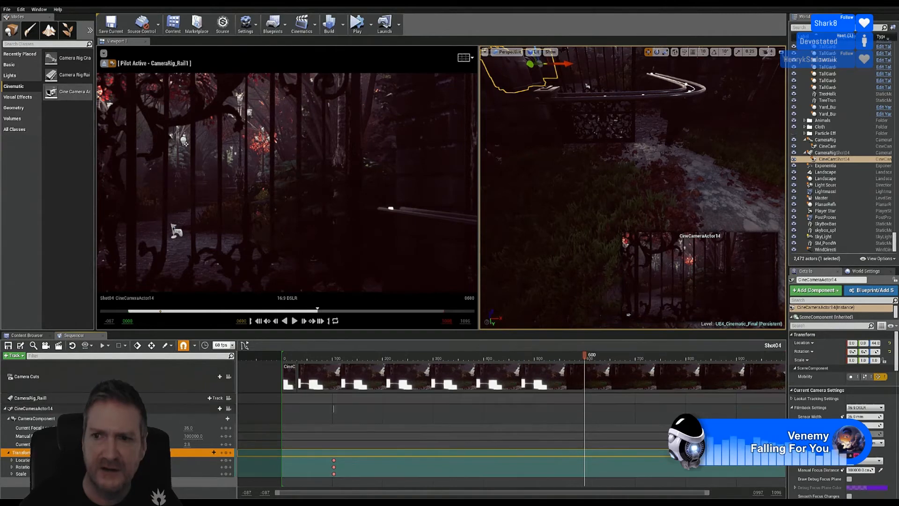
left_click(827, 153)
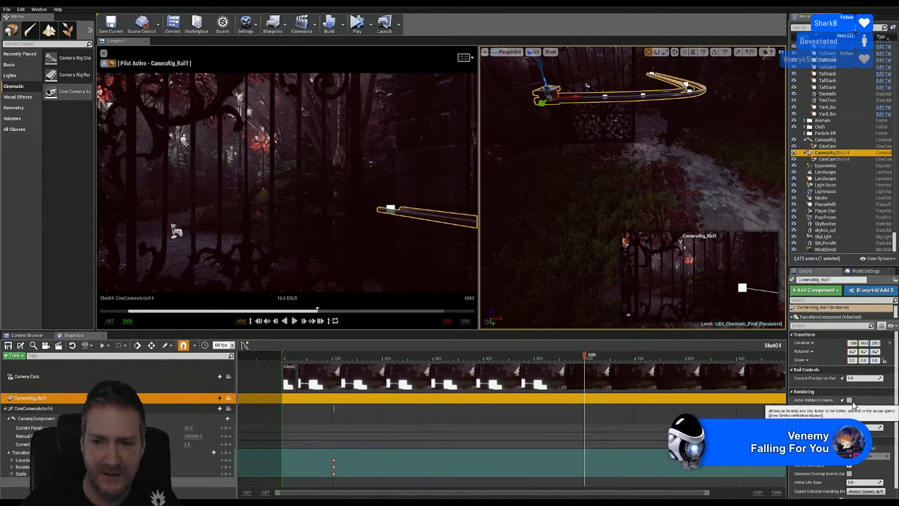
left_click(842, 378)
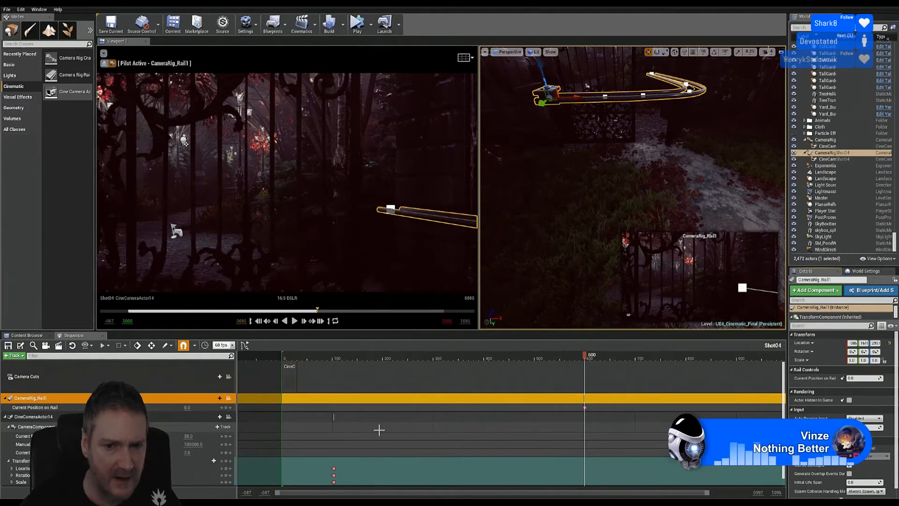
left_click(335, 358)
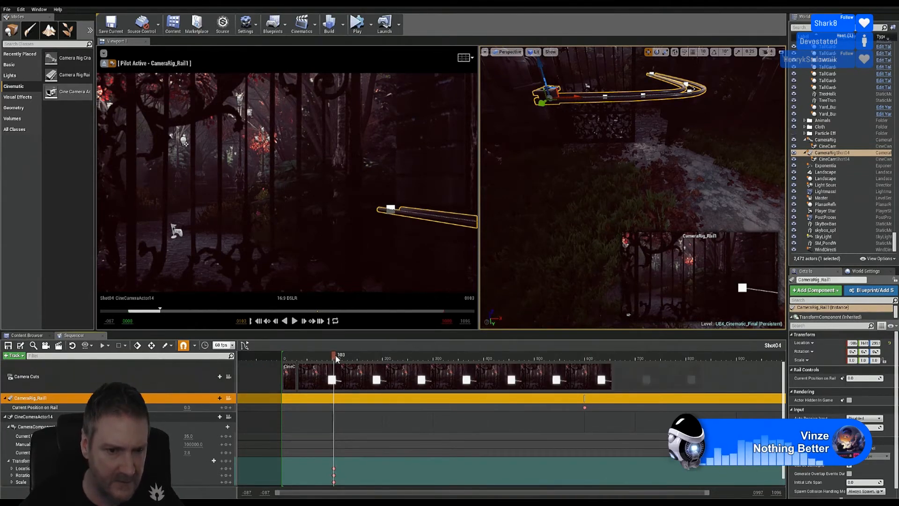
key("s")
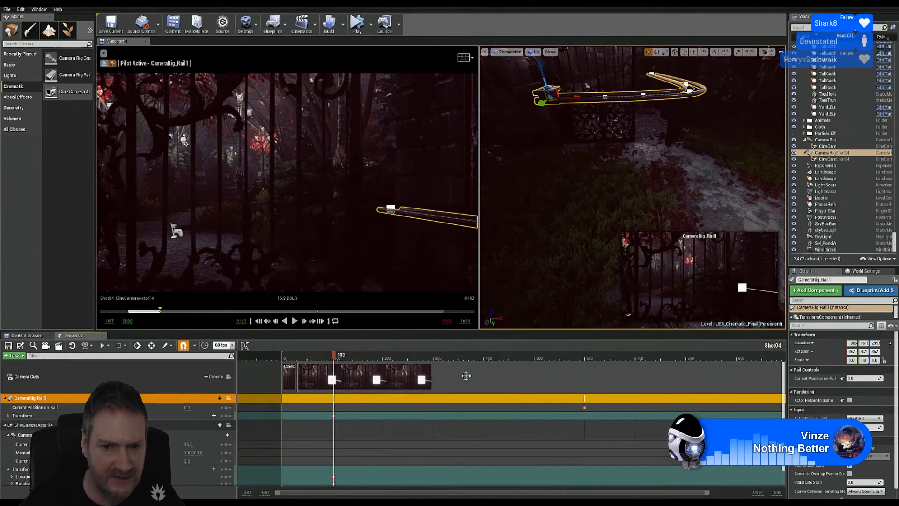
Step: Set CameraRig_Rail1's Current Position on Rail to about 0.857 at frame 502 and key it
left_click(536, 358)
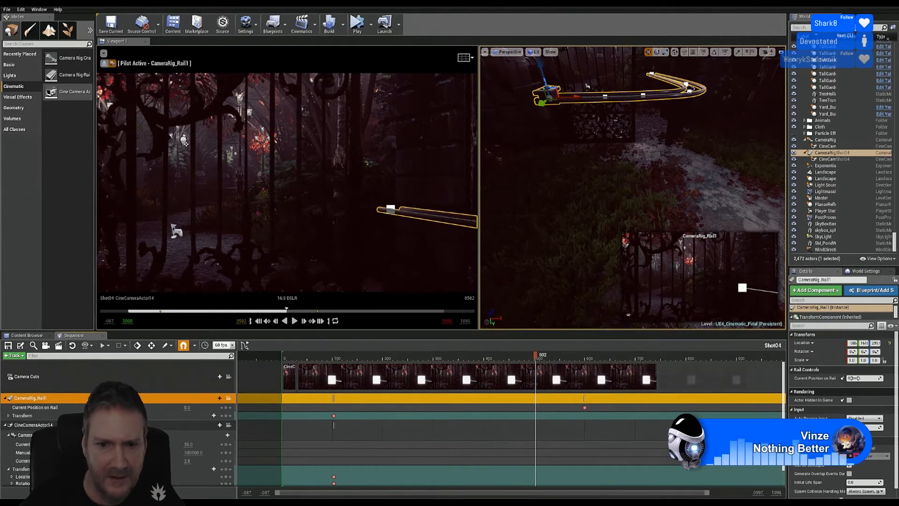
left_click_drag(864, 377, 768, 377)
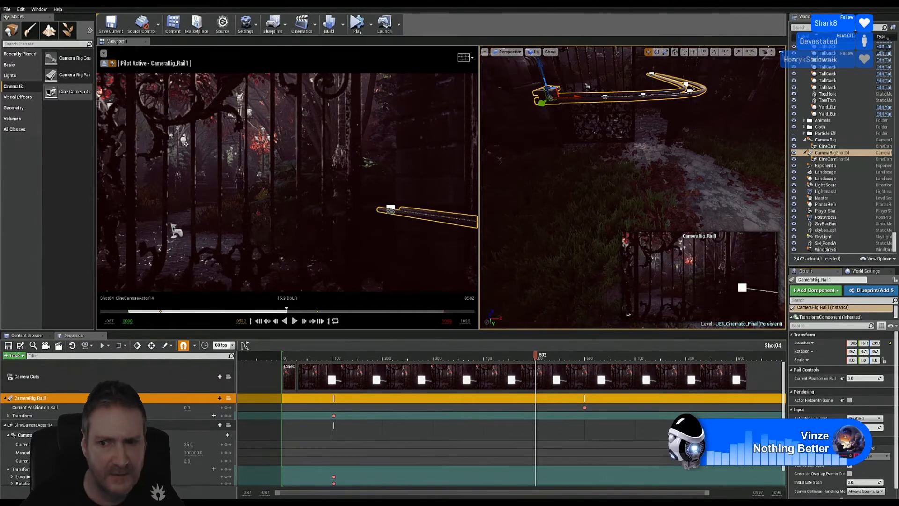
left_click_drag(864, 378, 894, 377)
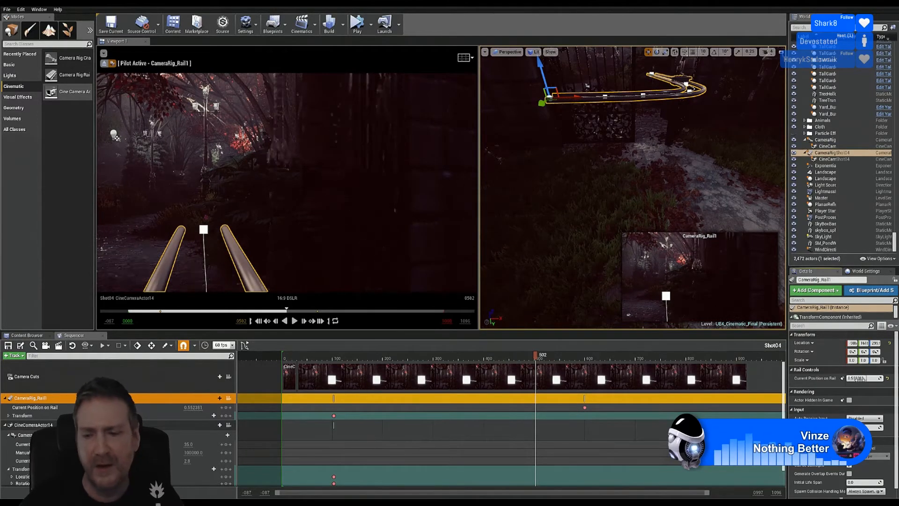
left_click_drag(863, 377, 843, 378)
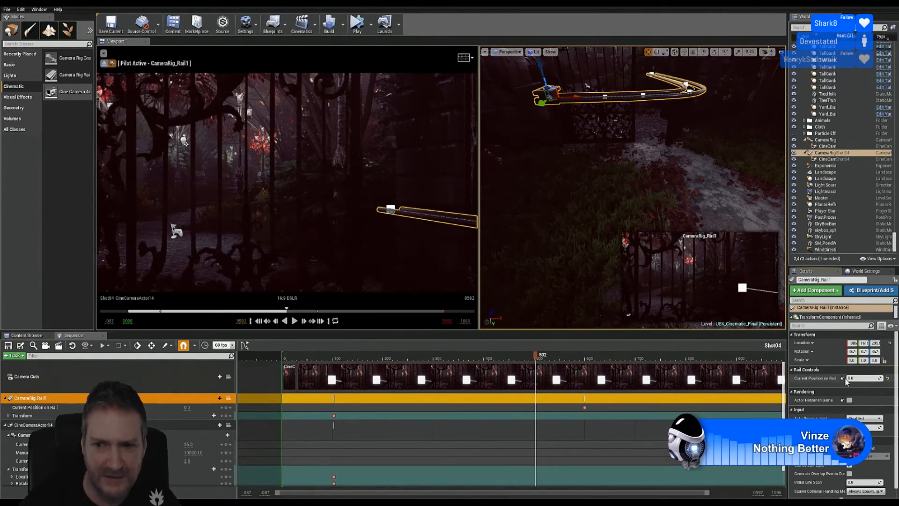
left_click_drag(850, 378, 880, 378)
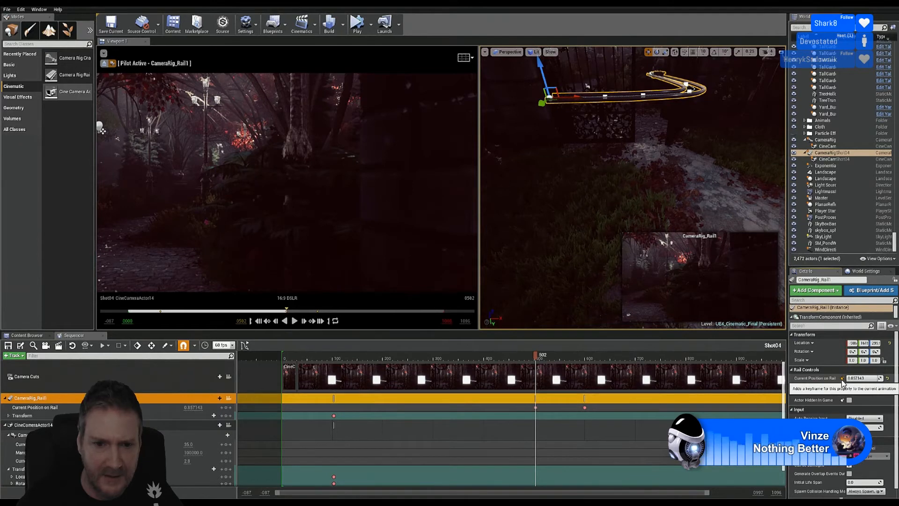
left_click(842, 378)
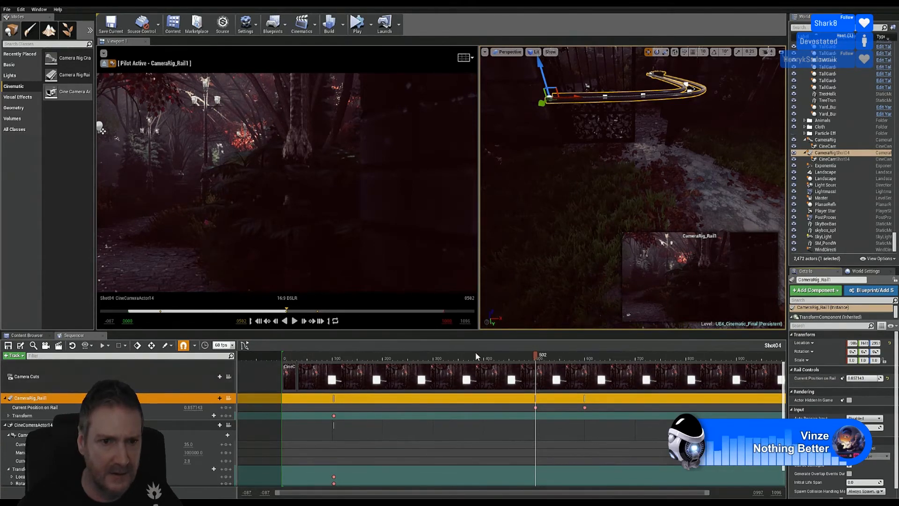
Step: Try to set CameraRig_Rail1's Current Position on Rail to 0 at frame 104
left_click(431, 349)
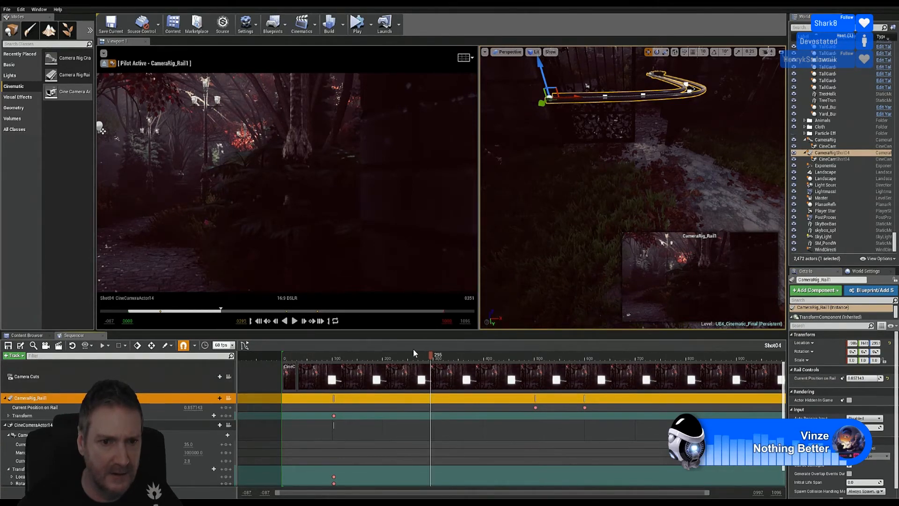
left_click(324, 354)
left_click(330, 354)
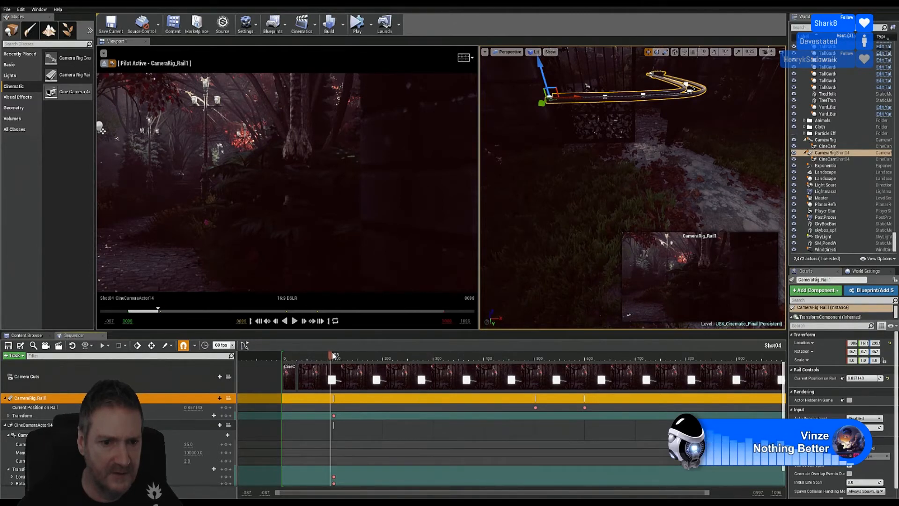
left_click(335, 355)
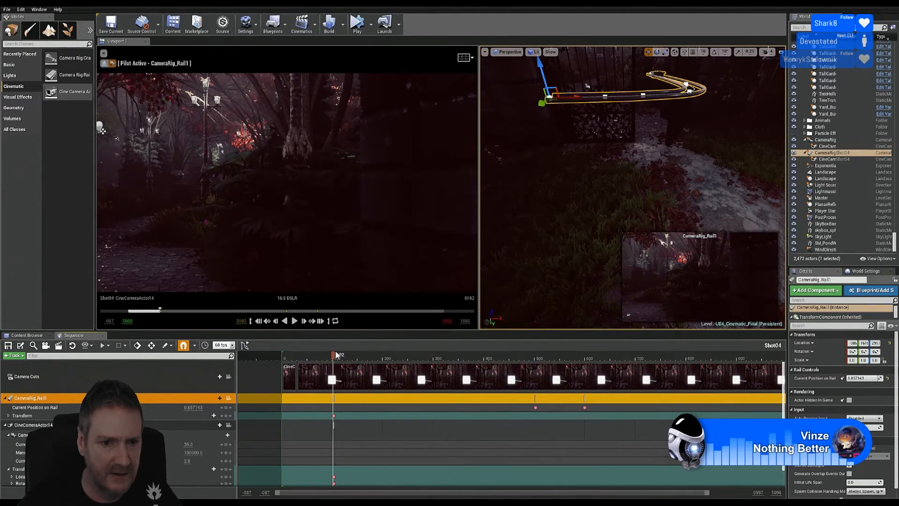
left_click(335, 355)
left_click(334, 354)
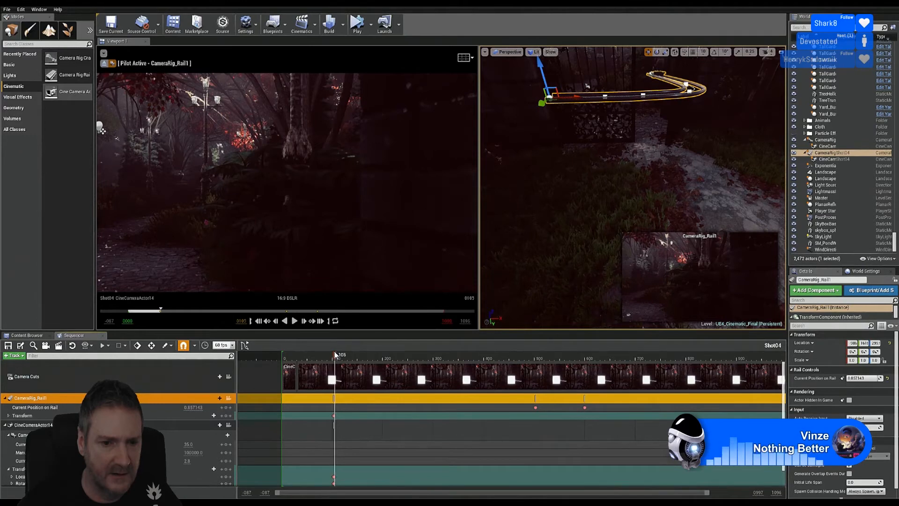
left_click(334, 355)
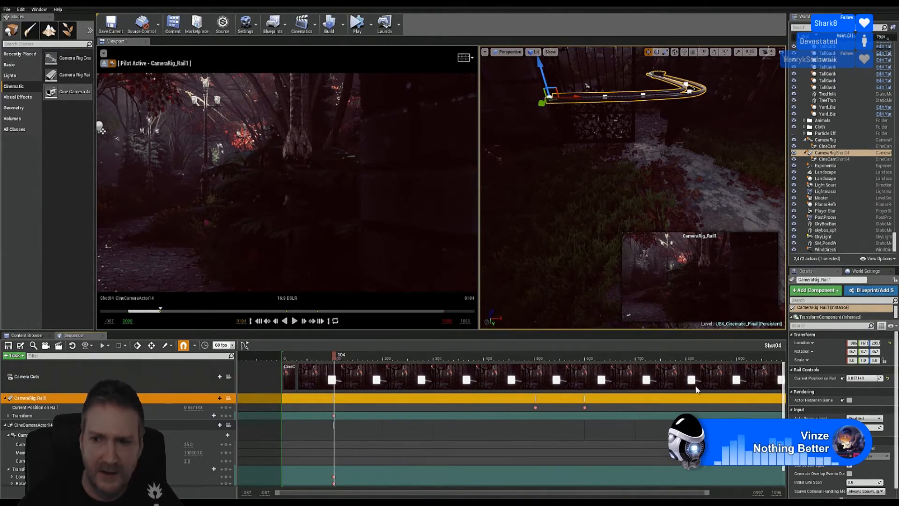
left_click(879, 379)
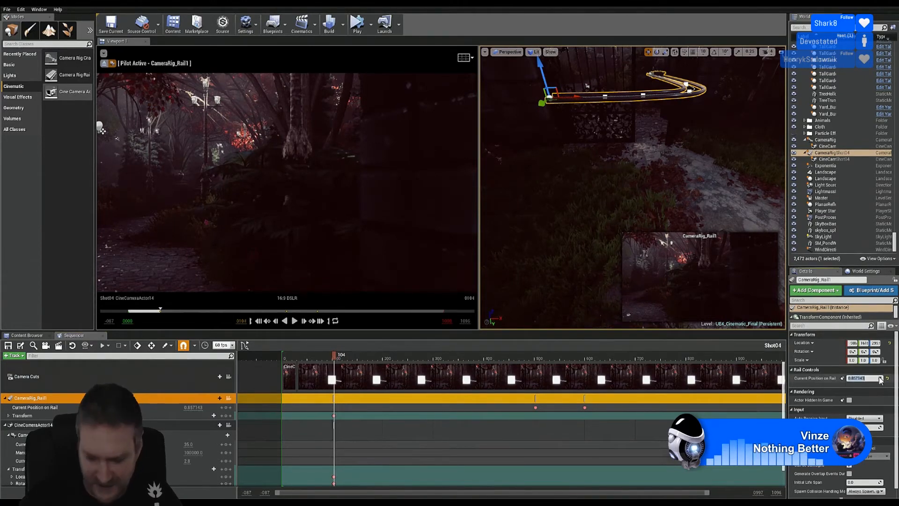
type("0")
key("Return")
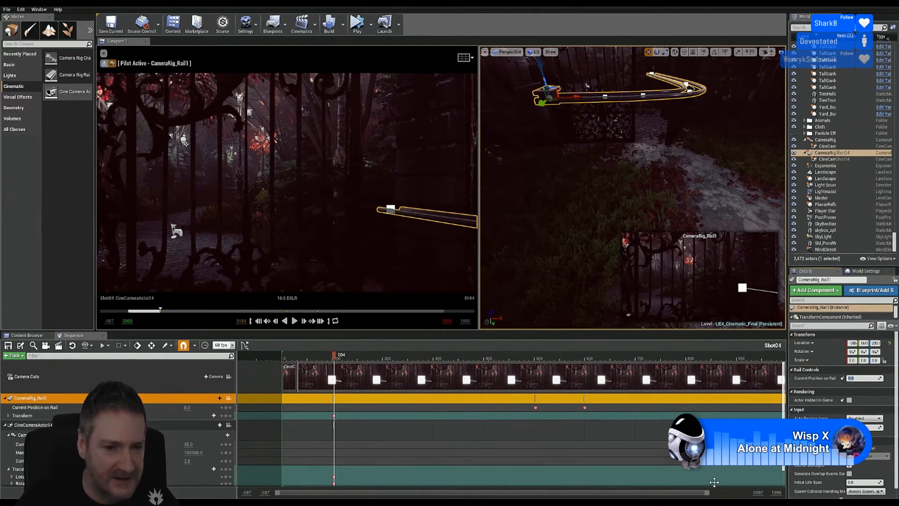
left_click_drag(339, 354, 333, 353)
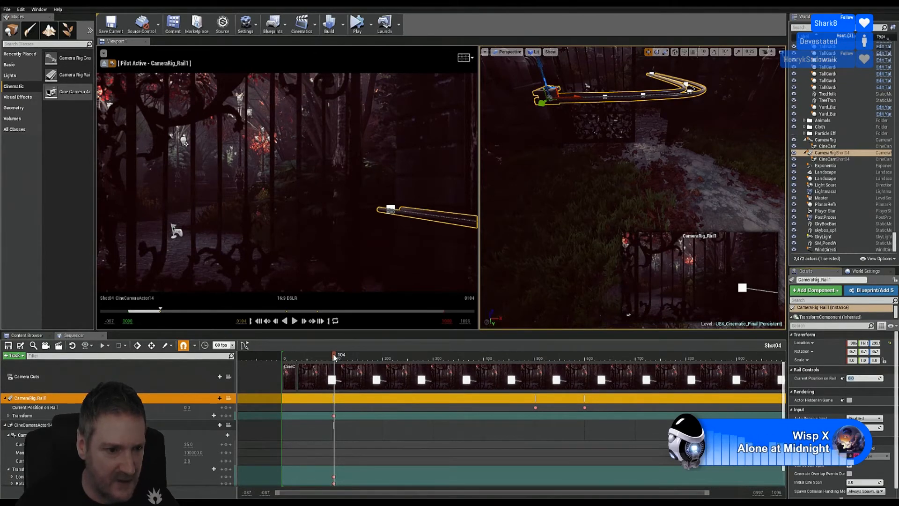
Step: Select the Current Position on Rail track, try a value of 0 at frame 102, and scrub between frames 504 and 104 to check
left_click(61, 409)
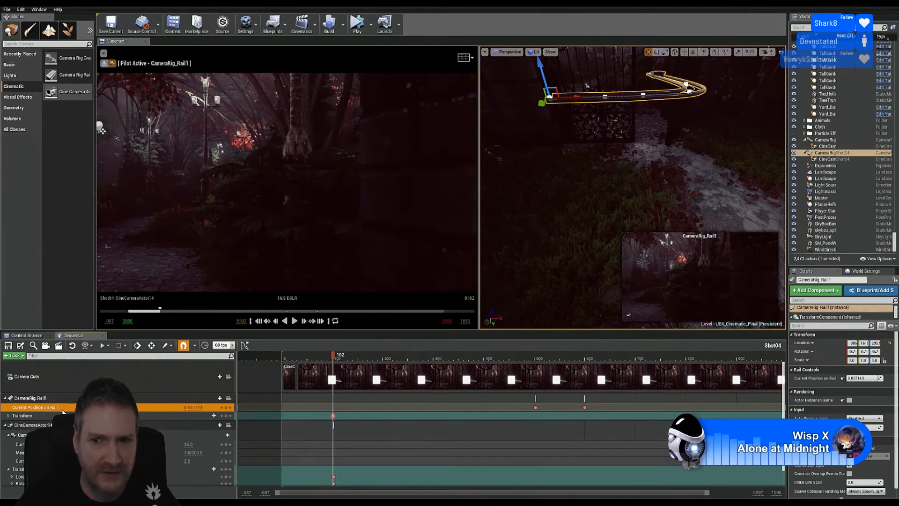
left_click(867, 380)
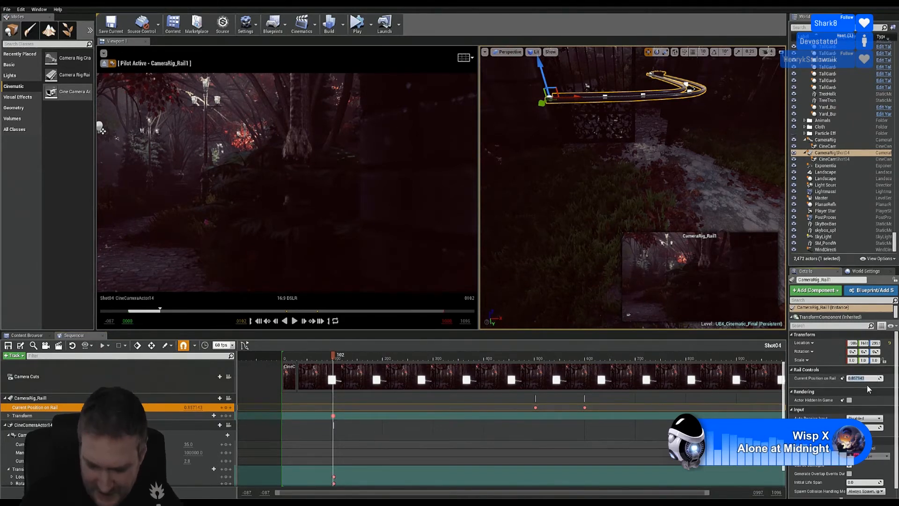
type("0")
key("Return")
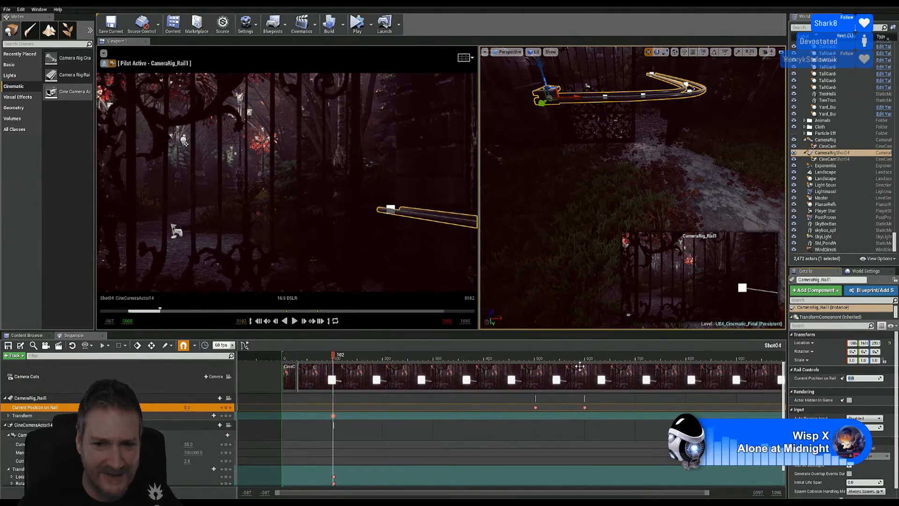
left_click(537, 357)
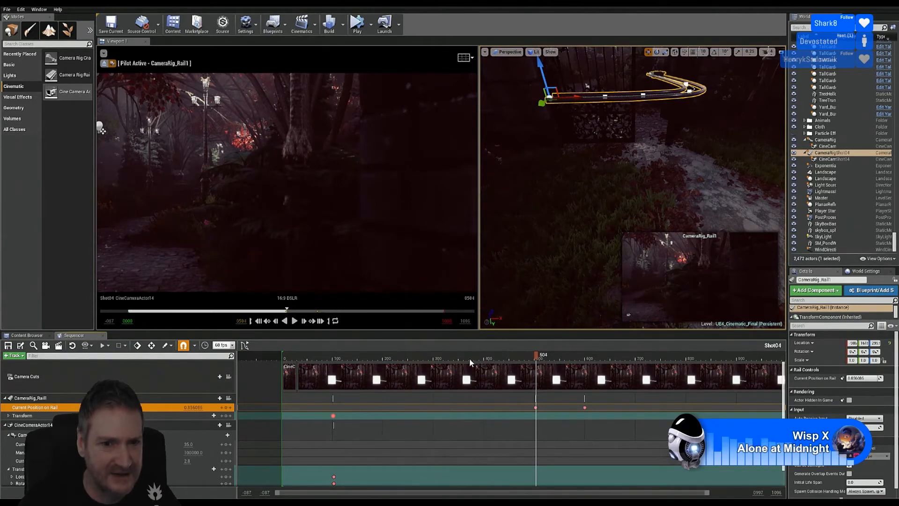
left_click_drag(469, 358, 336, 358)
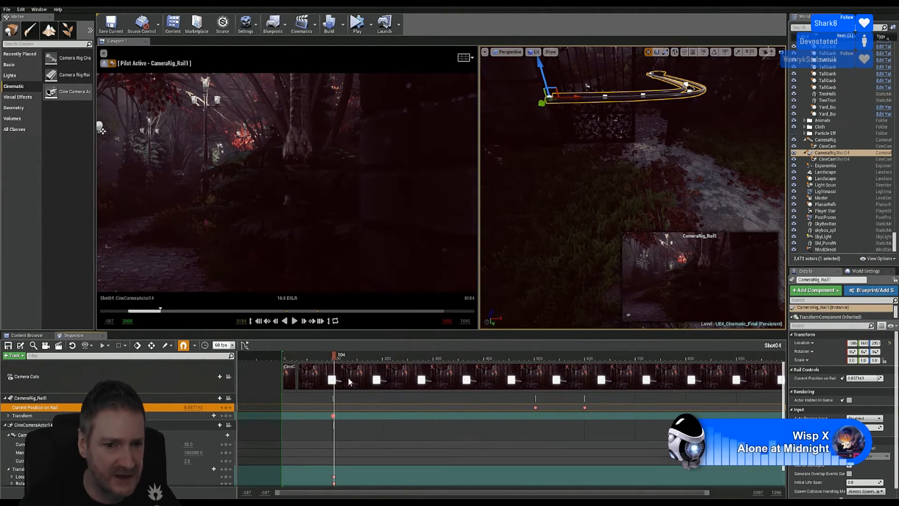
Step: Delete CameraRig_Rail1's transform keys around frames 102 and 103
left_click(338, 415)
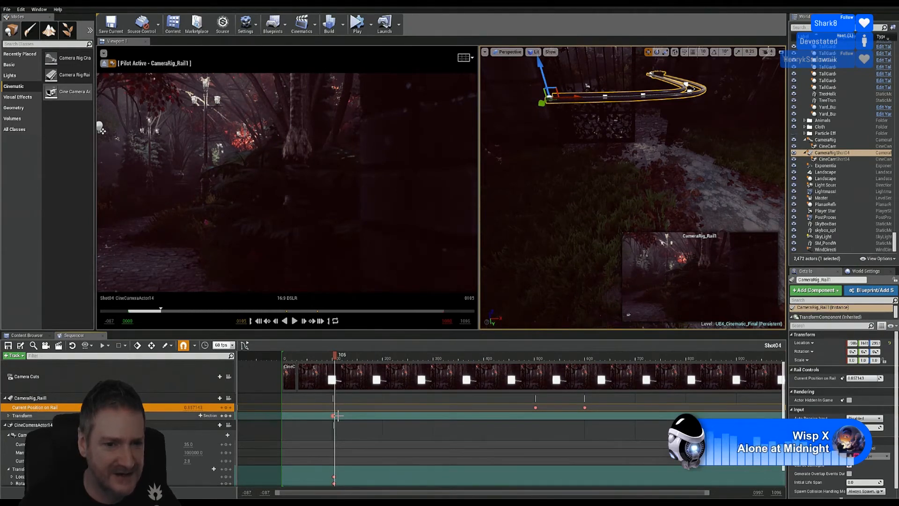
left_click(332, 415)
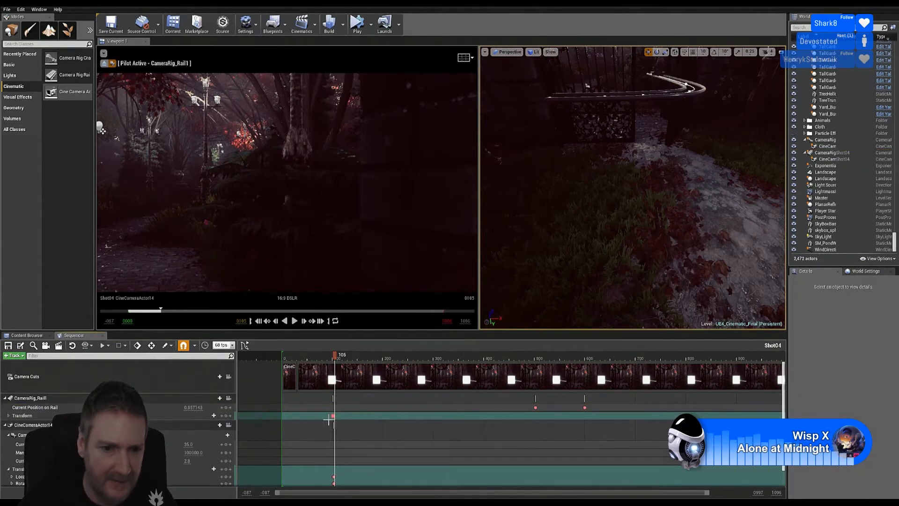
left_click(358, 419)
left_click(335, 416)
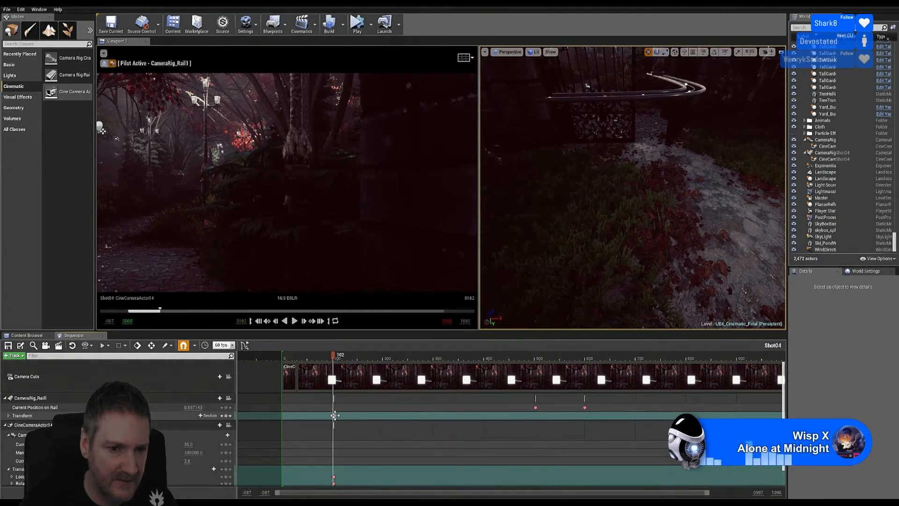
left_click(334, 416)
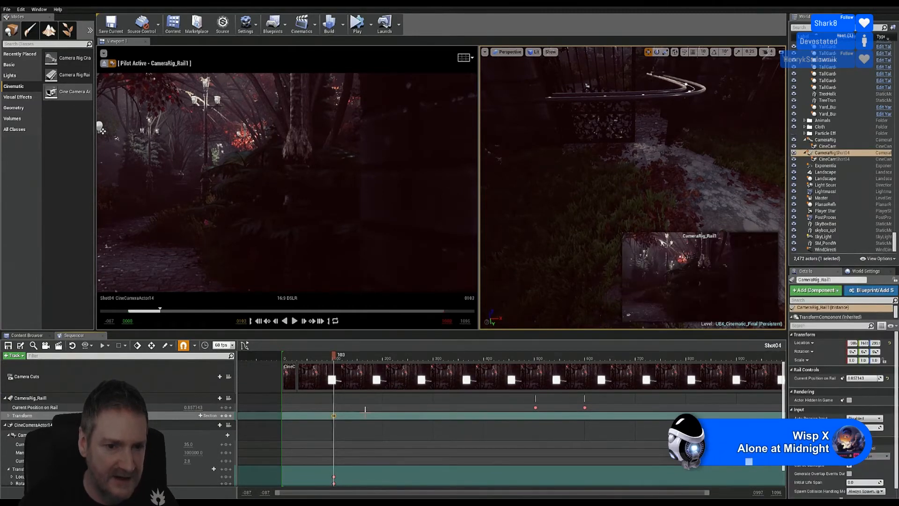
left_click(365, 411)
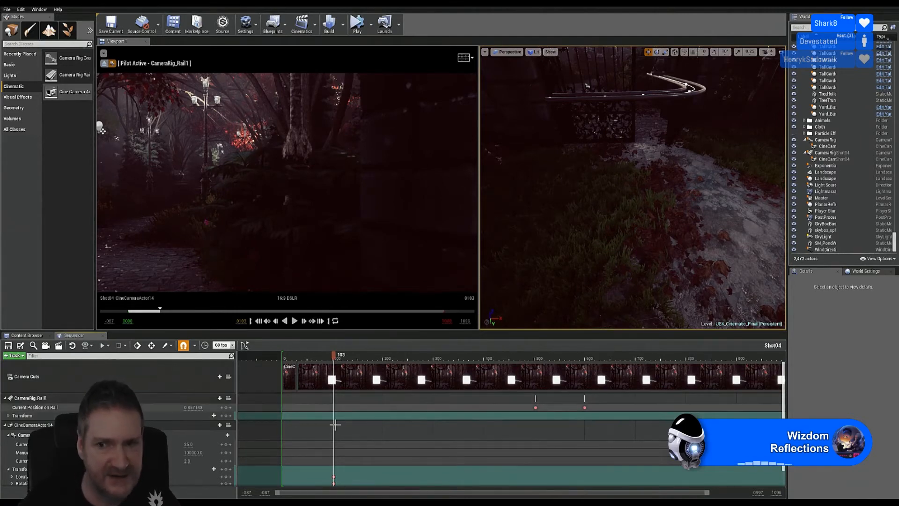
Step: Reselect CameraRigShot04, set its Current Position on Rail to 0 and key its transform at frame 103
left_click(838, 153)
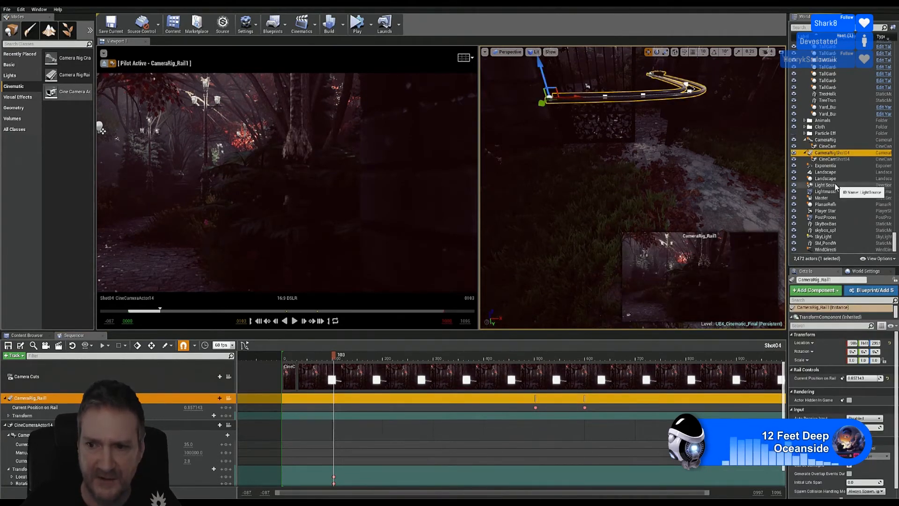
left_click(858, 378)
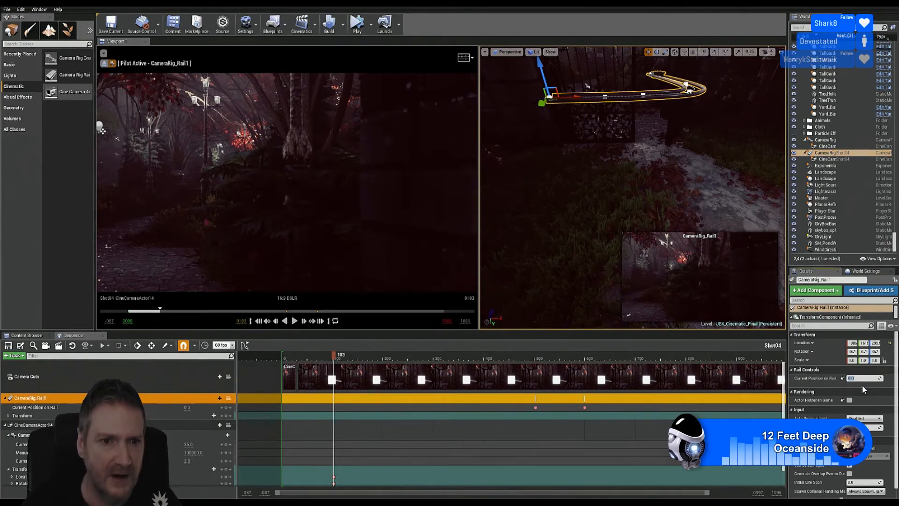
type("0")
key("Return")
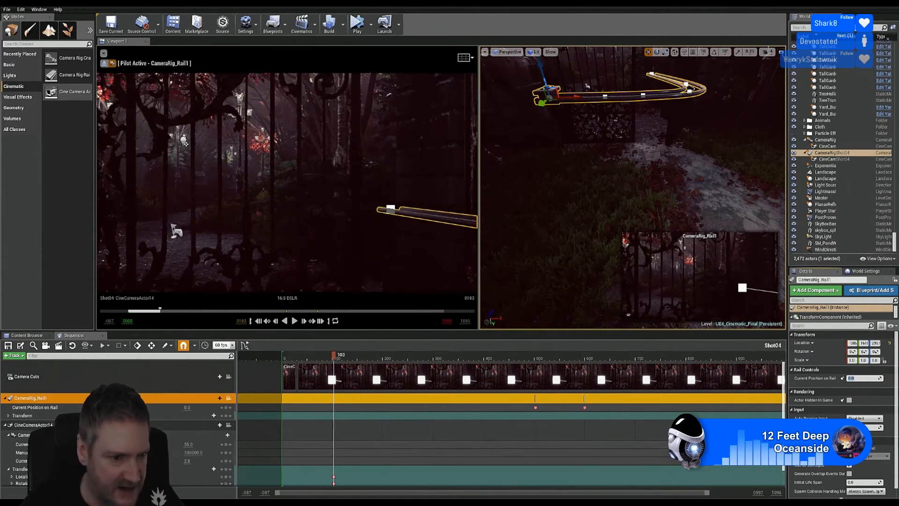
Step: Try to set Current Position on Rail to 0 at frame 103 with its own track selected
left_click(46, 407)
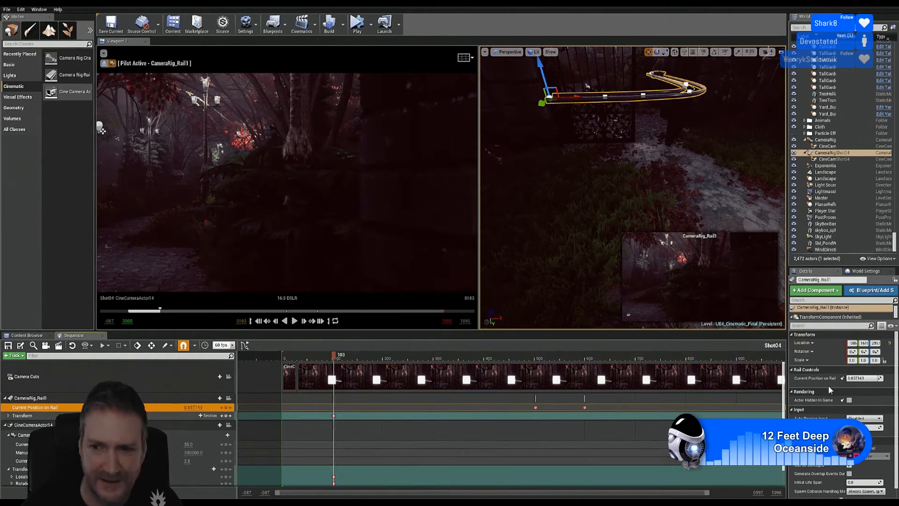
left_click(857, 377)
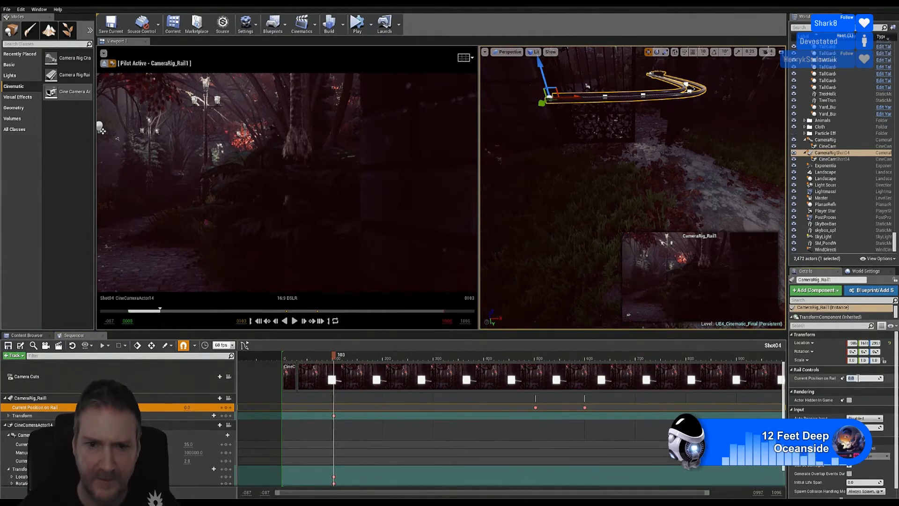
type("0")
key("Return")
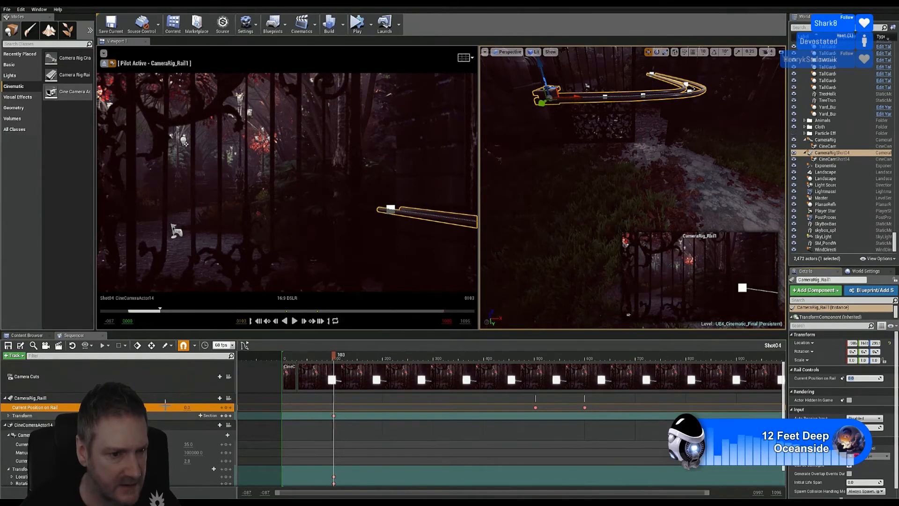
Step: Expand CameraRig_Rail1's Transform track and set the rig's Current Position on Rail to 0 at frame 103
left_click(49, 398)
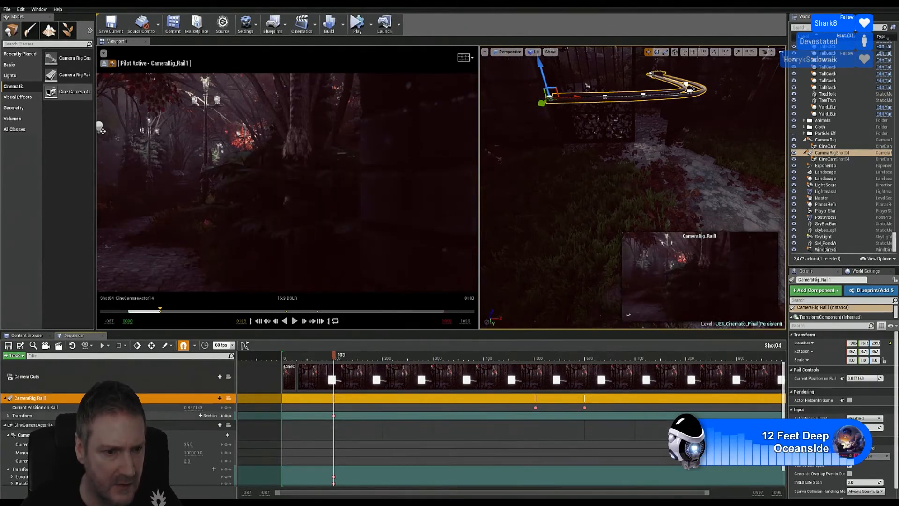
left_click(8, 416)
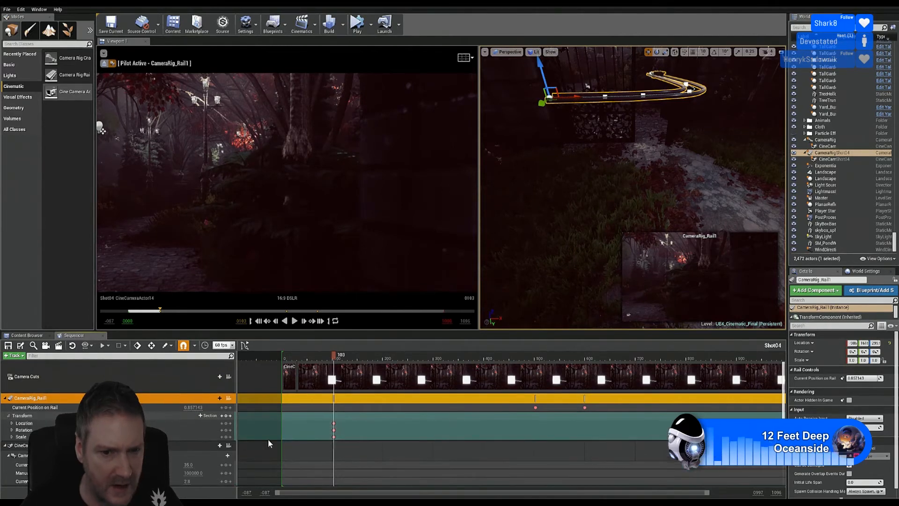
left_click(29, 415)
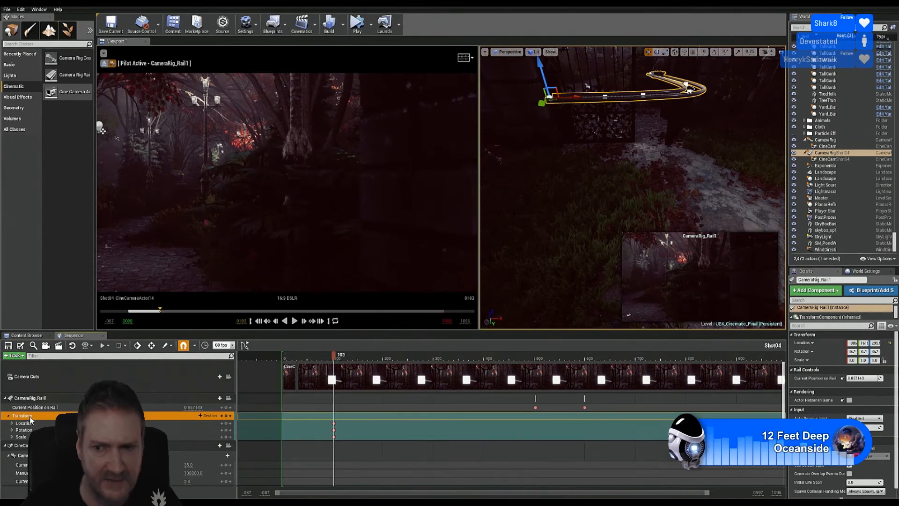
left_click(858, 378)
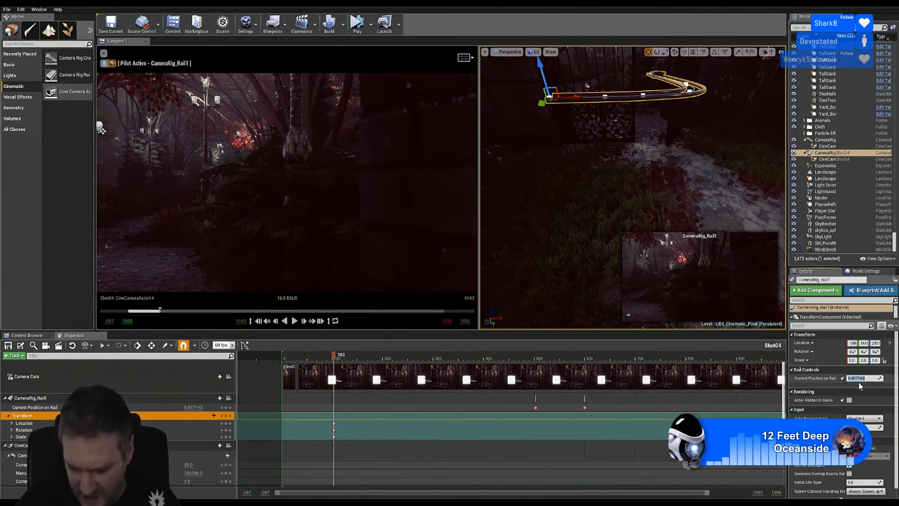
type("0")
key("Return")
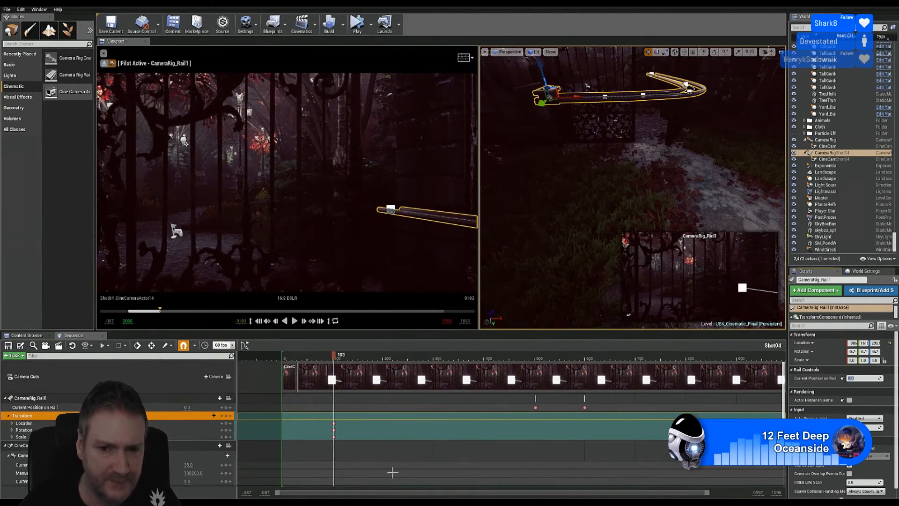
Step: Key CameraRig_Rail1's transform at frame 502 and scrub back to about frame 108 to check the camera travel
left_click(537, 358)
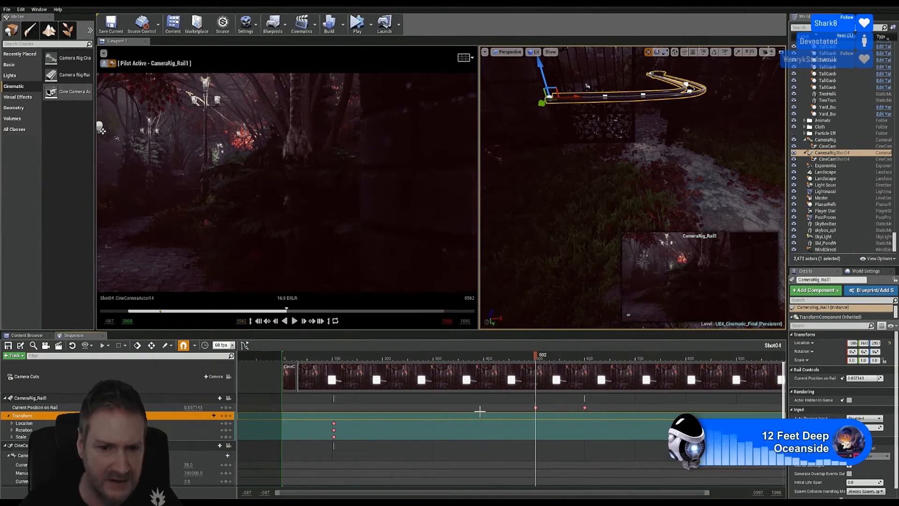
key("Return")
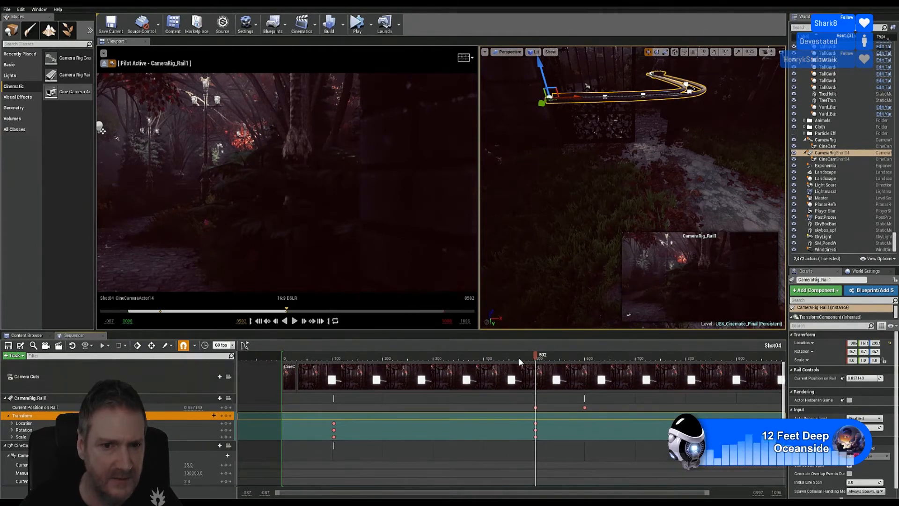
left_click(479, 356)
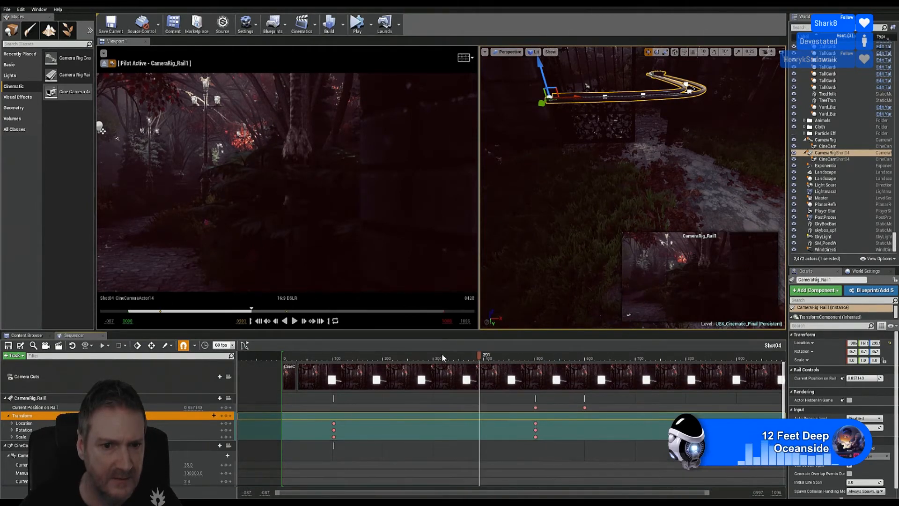
left_click(368, 356)
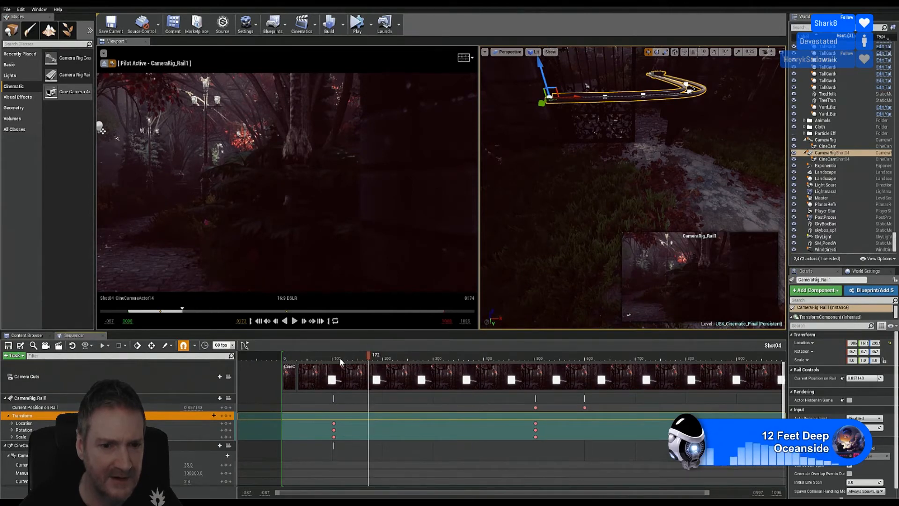
left_click(339, 357)
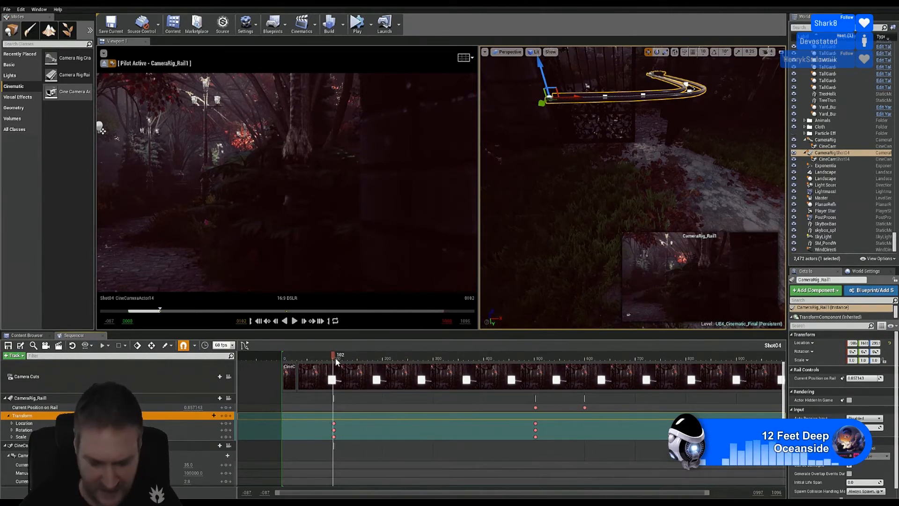
left_click(337, 361)
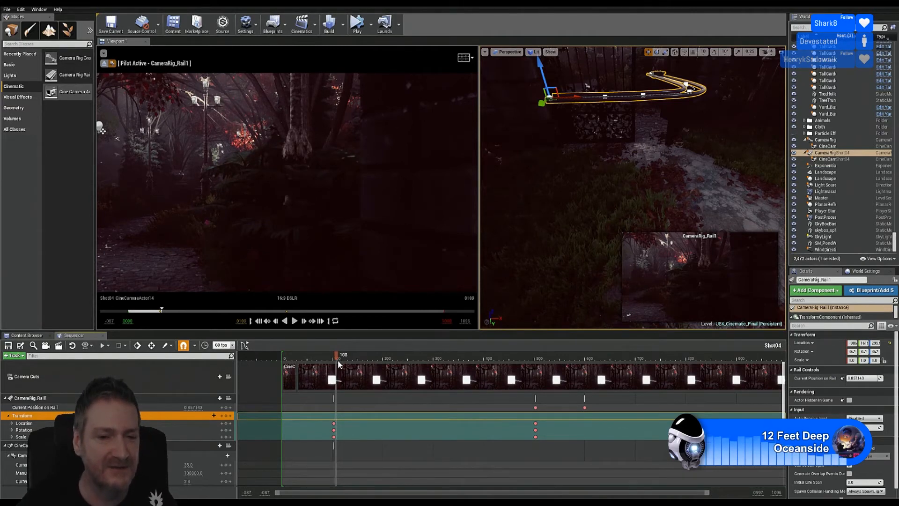
Step: Move the playhead back to frame 104 of Shot04, frame by frame
key("Left")
key("Left")
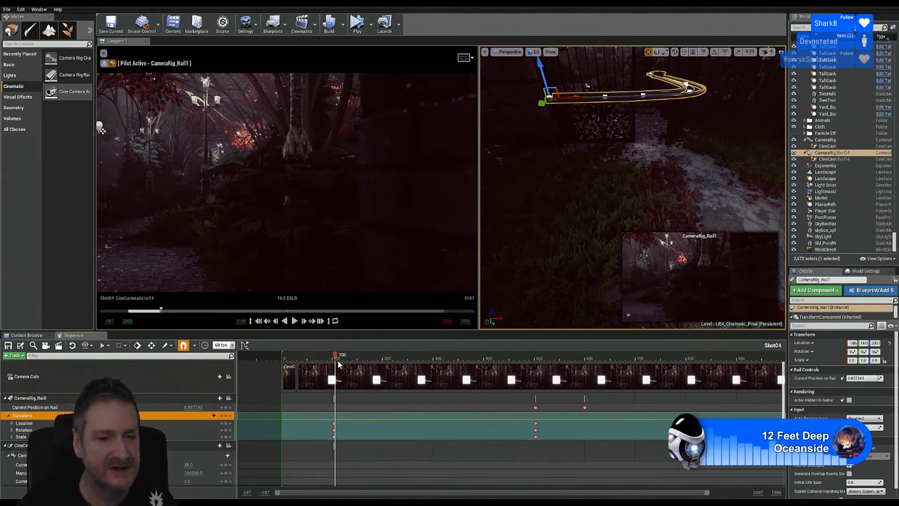
key("Left")
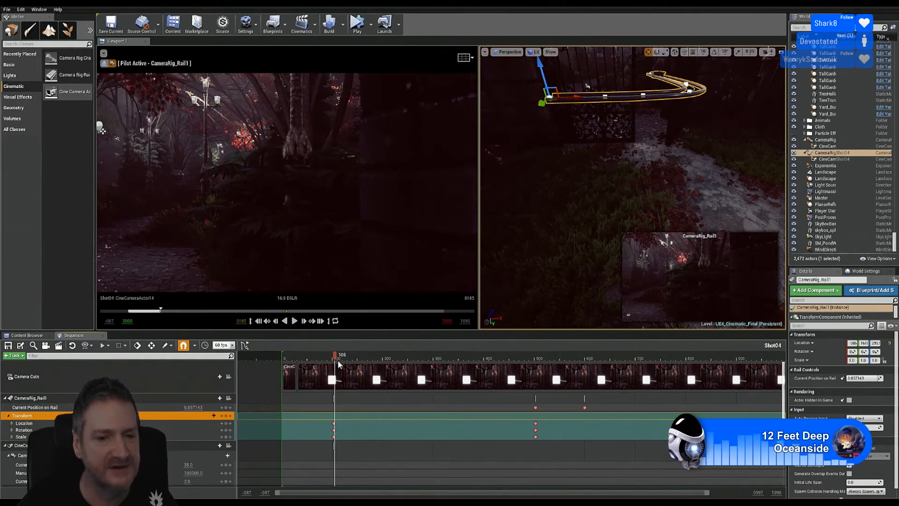
key("Left")
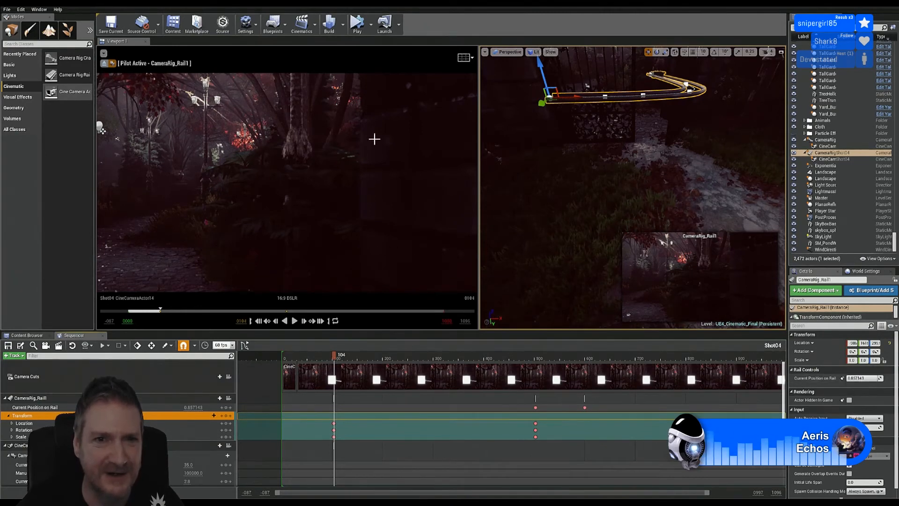
right_click(367, 97)
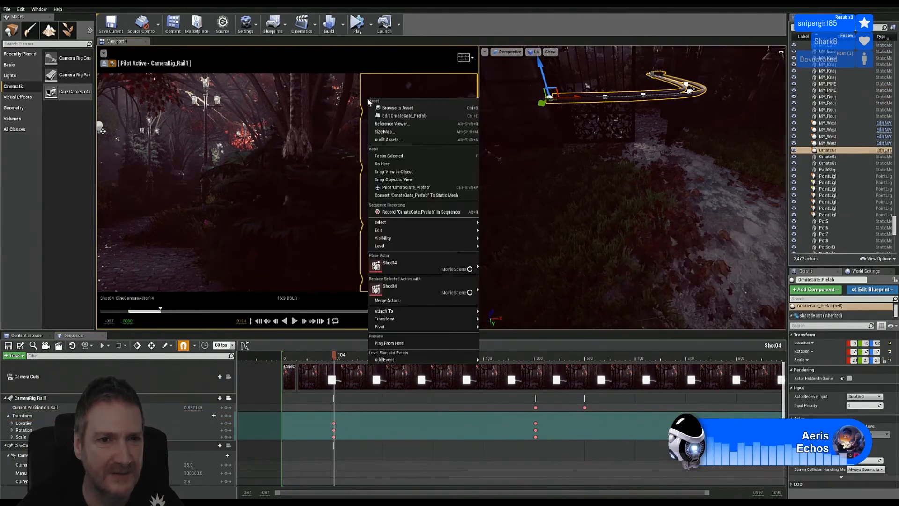
left_click(412, 46)
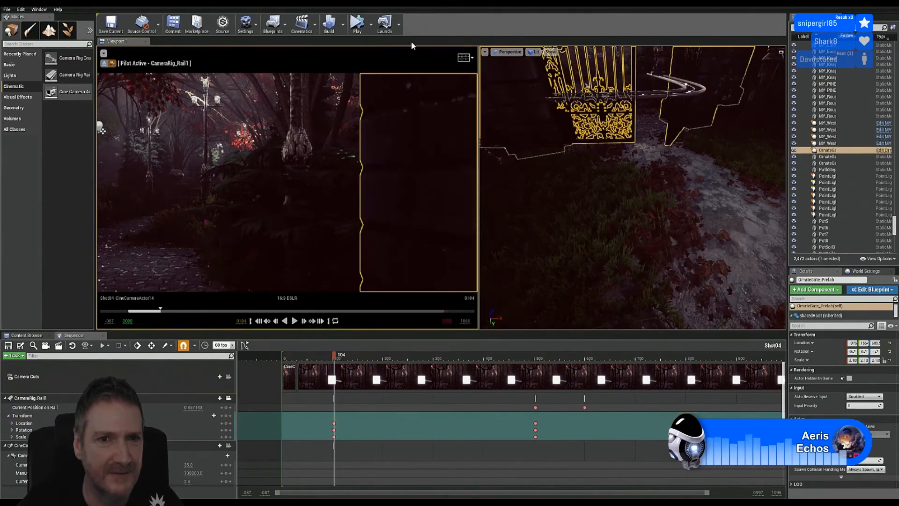
left_click(341, 90)
key("Escape")
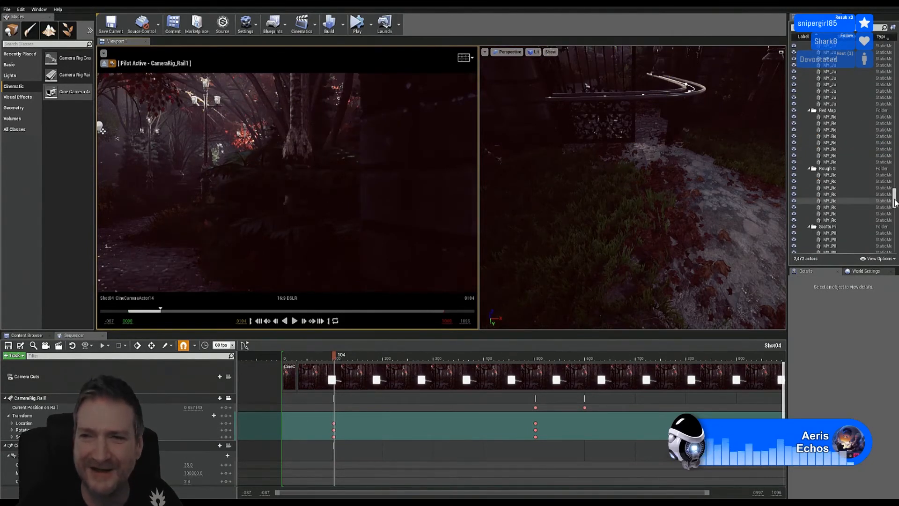
Step: Collapse the expanded outliner folders, select Shot04's camera rig rail and key its Current Position on Rail at 0 on frame 104
left_click_drag(894, 202, 817, 63)
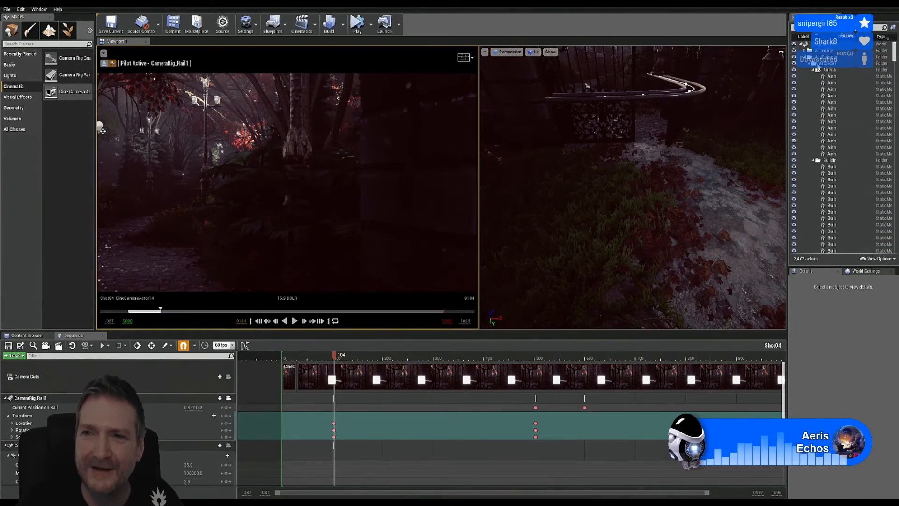
left_click(814, 69)
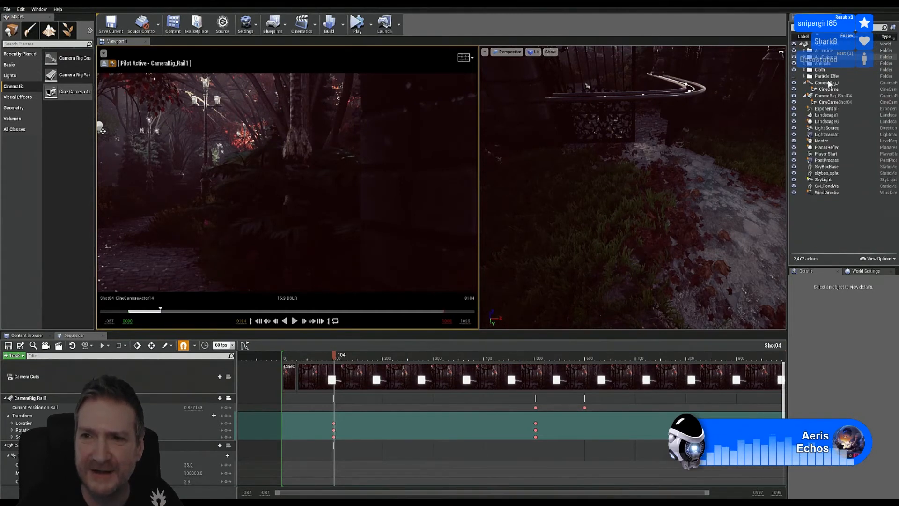
left_click(841, 98)
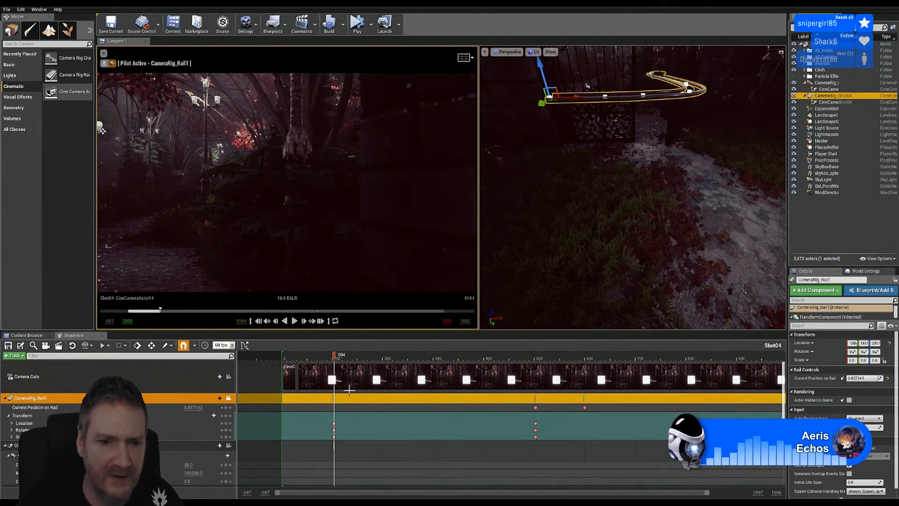
left_click(863, 378)
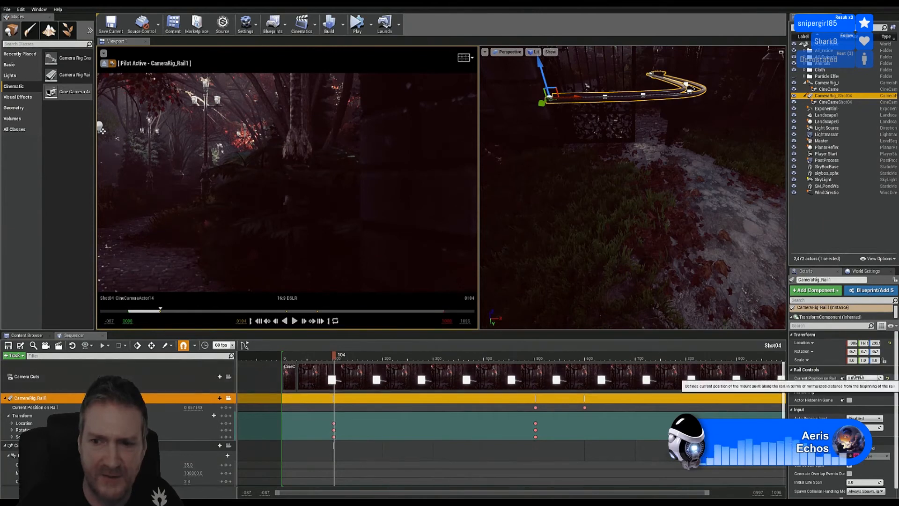
type("0")
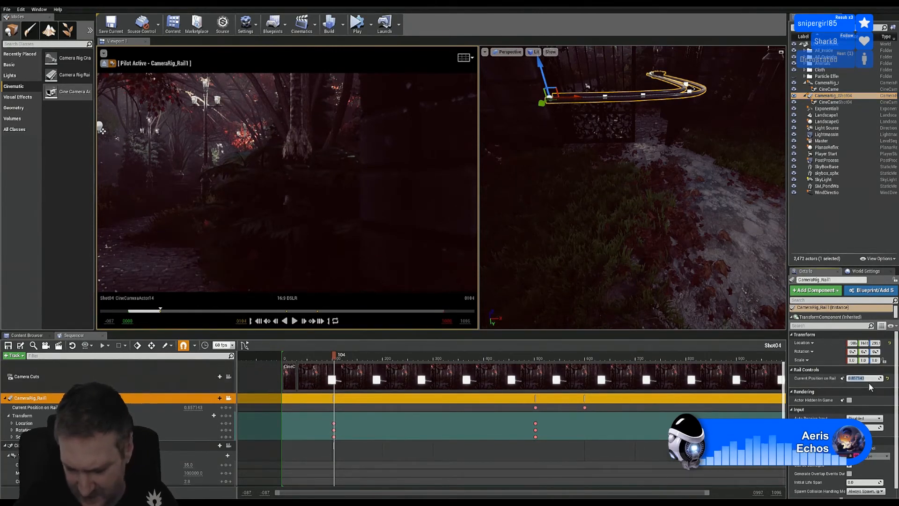
key("Return")
left_click(841, 379)
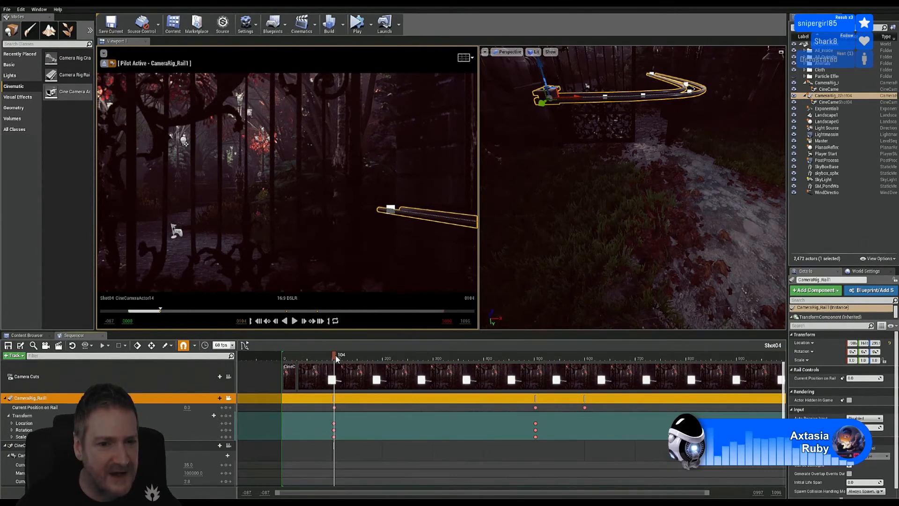
Step: Scrub back and forth between the start of Shot04 and frame 504 to check the camera's travel along the rail
left_click_drag(341, 355, 513, 360)
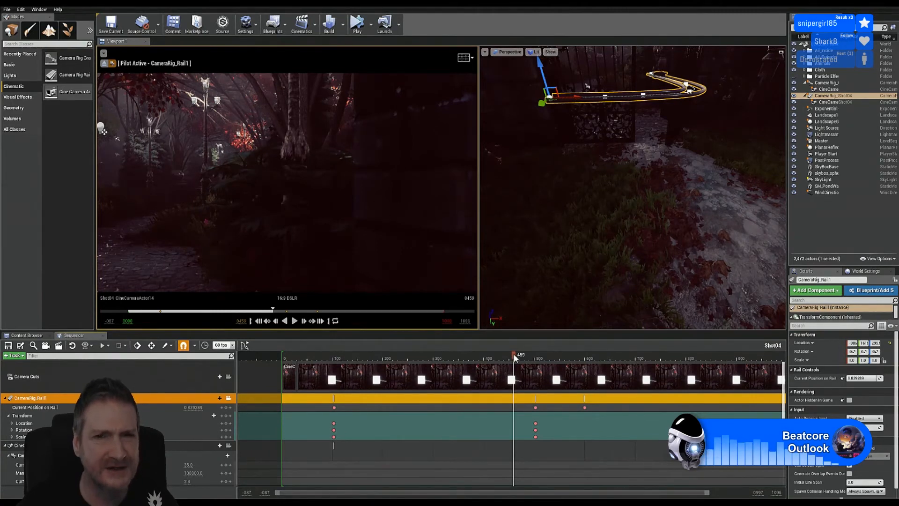
left_click_drag(521, 356, 313, 369)
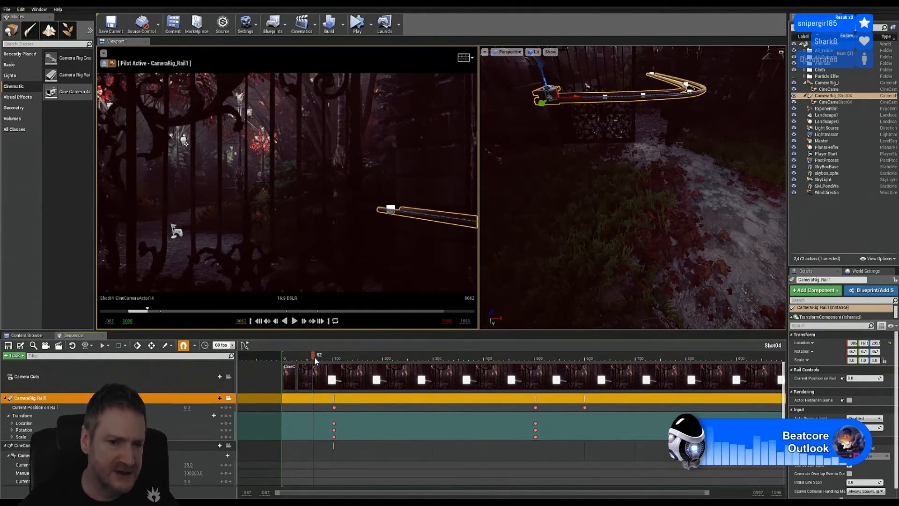
left_click(319, 356)
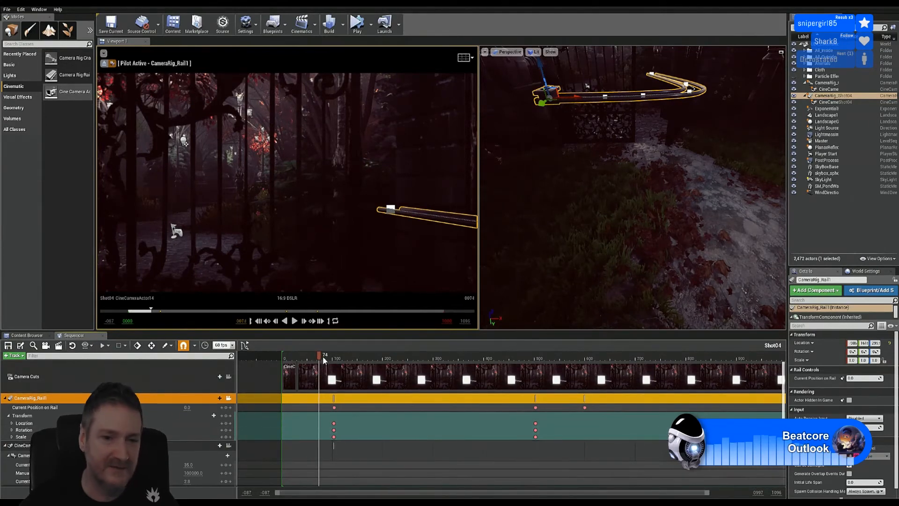
left_click_drag(322, 356, 434, 354)
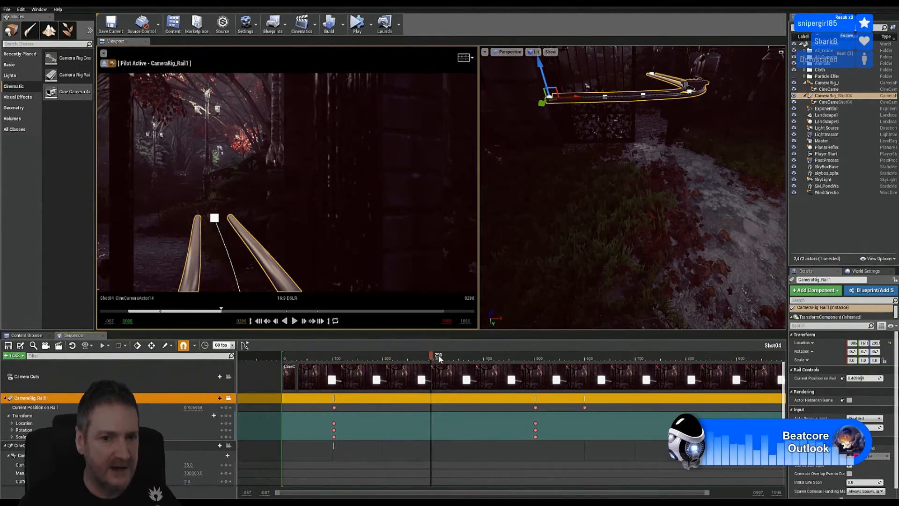
left_click(439, 358)
left_click(453, 356)
left_click_drag(465, 355, 419, 357)
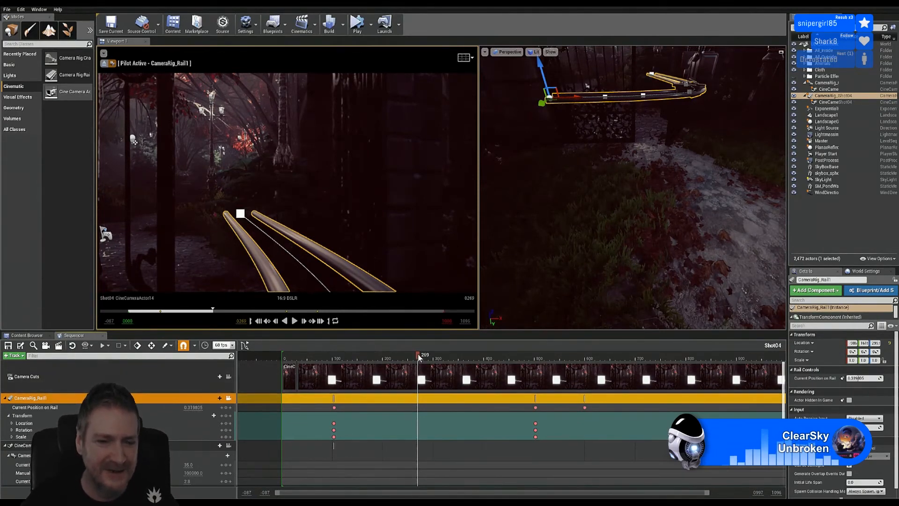
left_click_drag(418, 356, 526, 354)
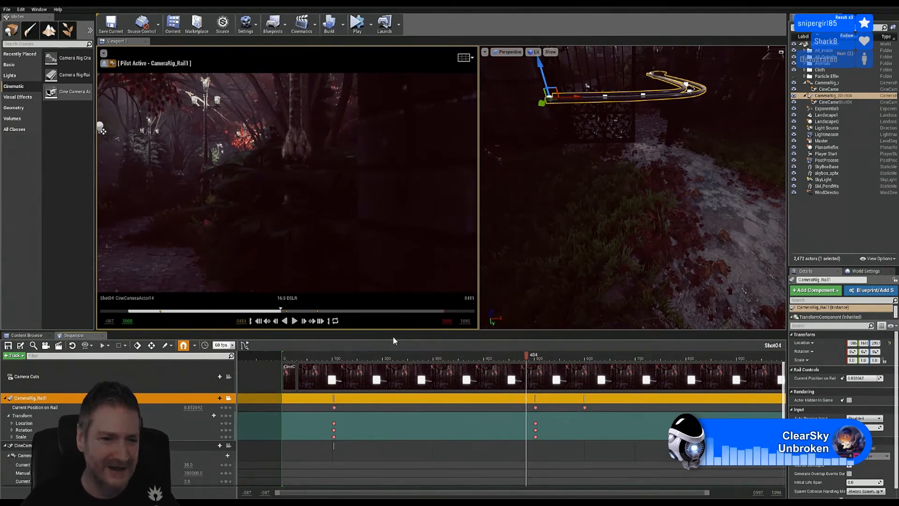
left_click(283, 358)
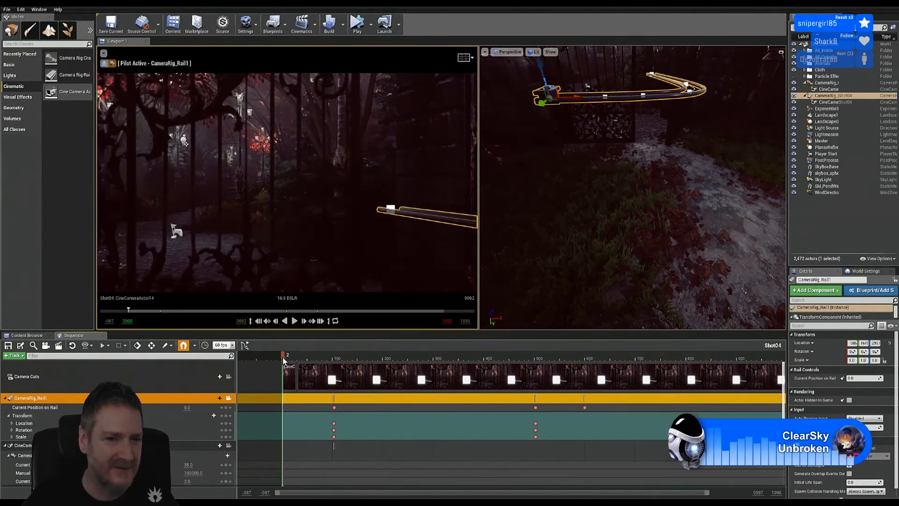
left_click_drag(284, 359, 536, 370)
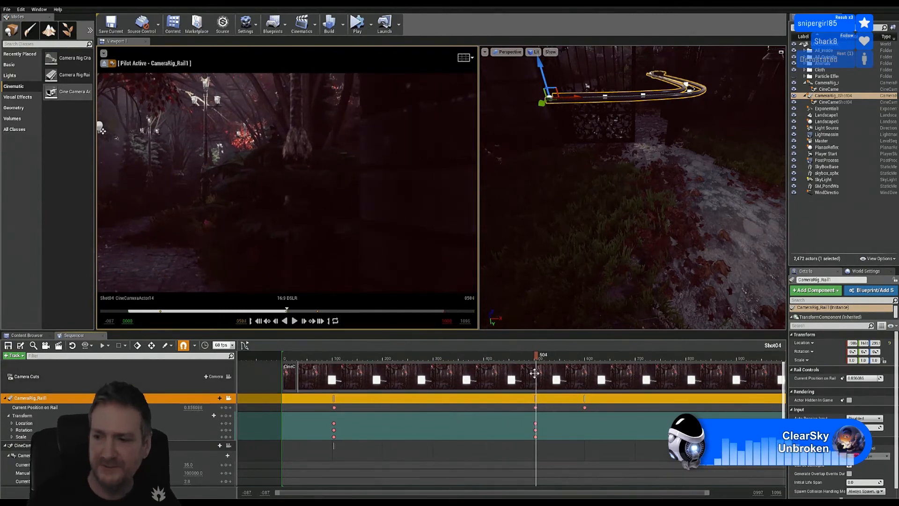
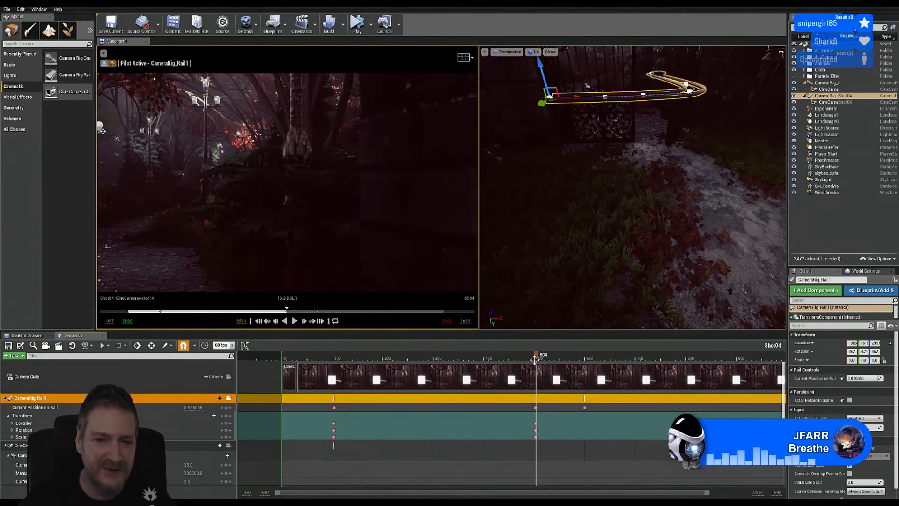
Step: Return to the start of the shot and scrub slowly forward to frame 502 to review the complete rail camera move
left_click(462, 357)
left_click(327, 358)
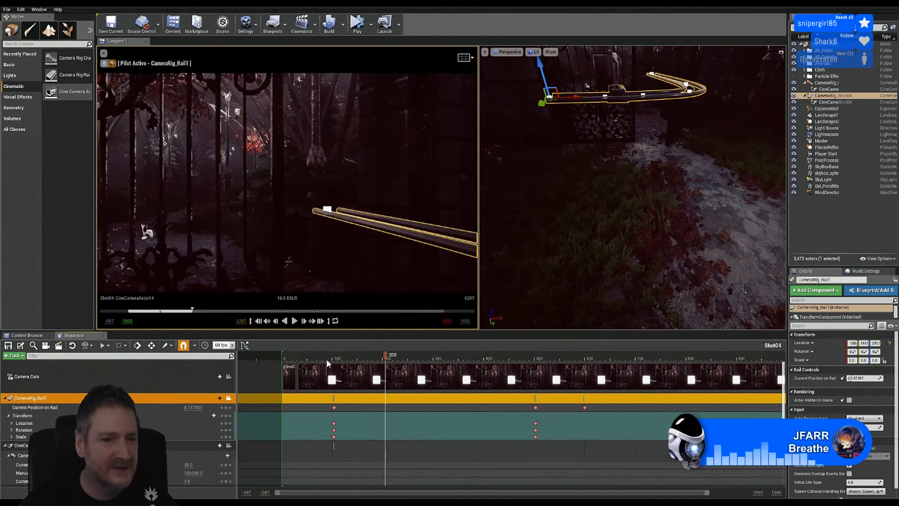
left_click(305, 360)
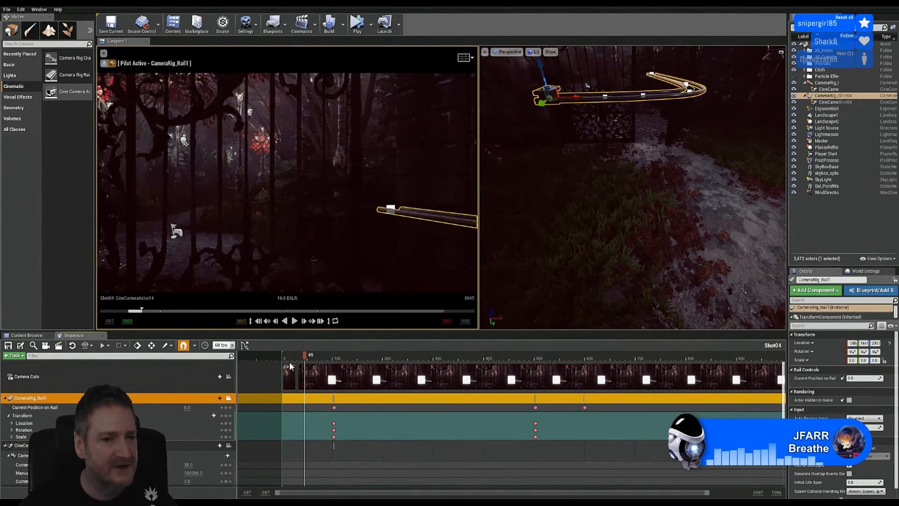
left_click(289, 364)
left_click(285, 365)
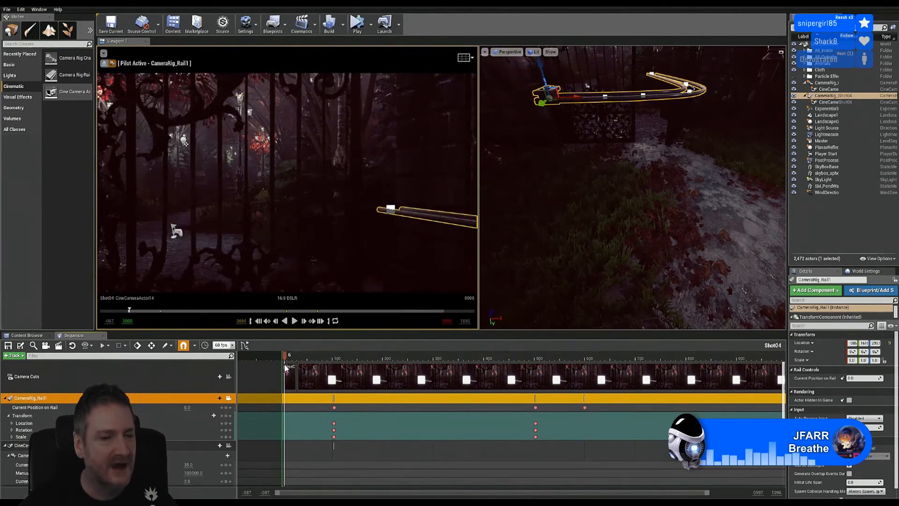
left_click(286, 367)
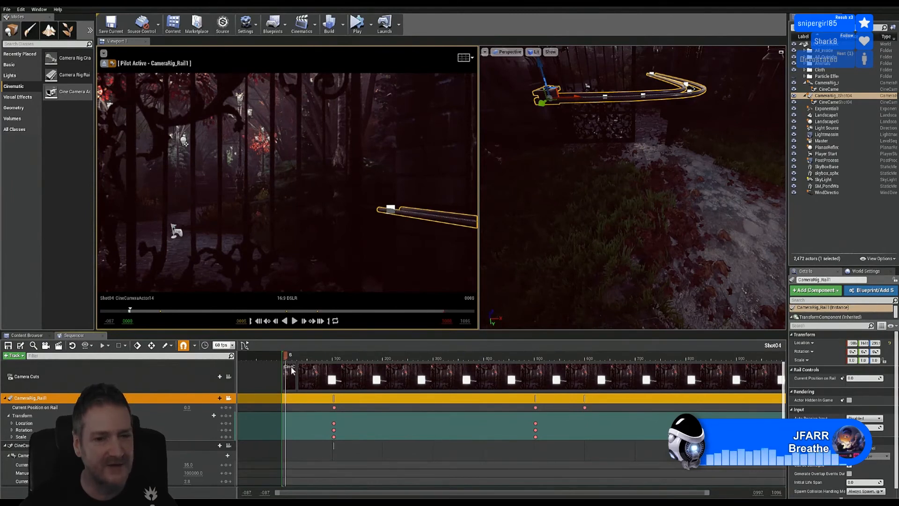
left_click(293, 370)
left_click(301, 371)
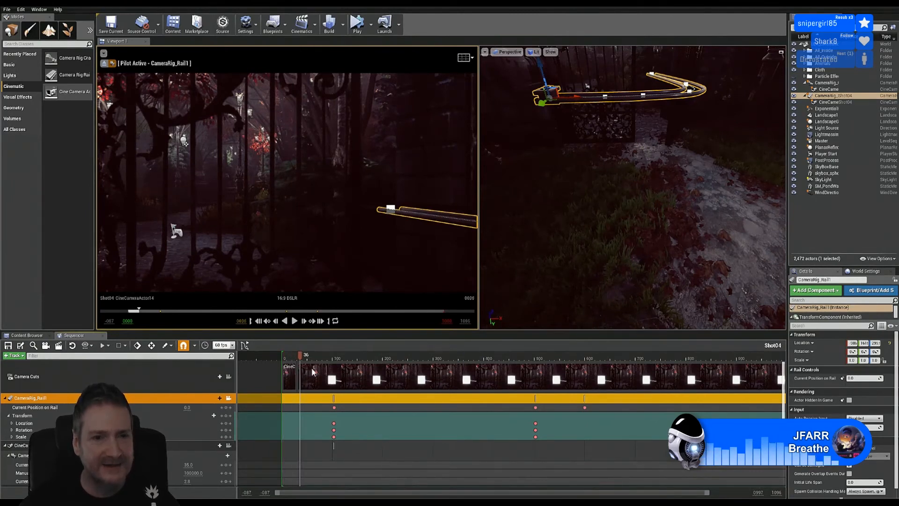
left_click(312, 373)
left_click(325, 373)
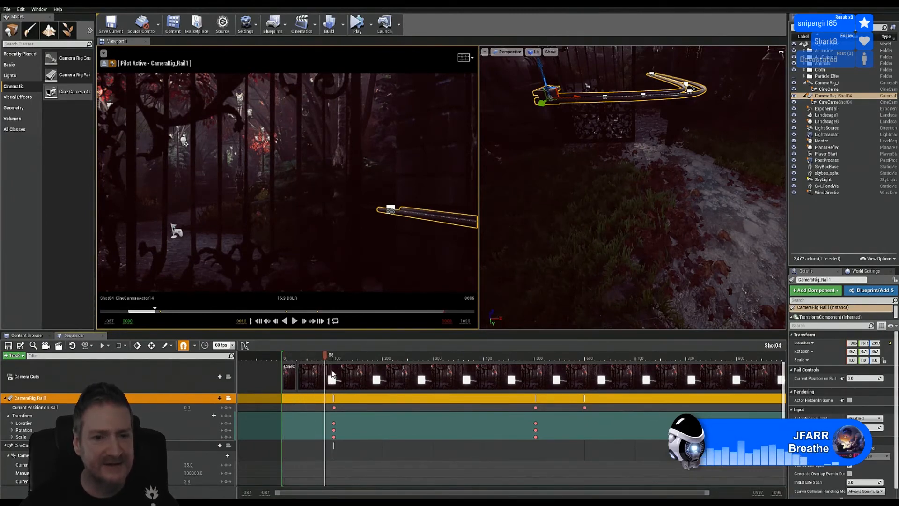
left_click(331, 373)
left_click(339, 370)
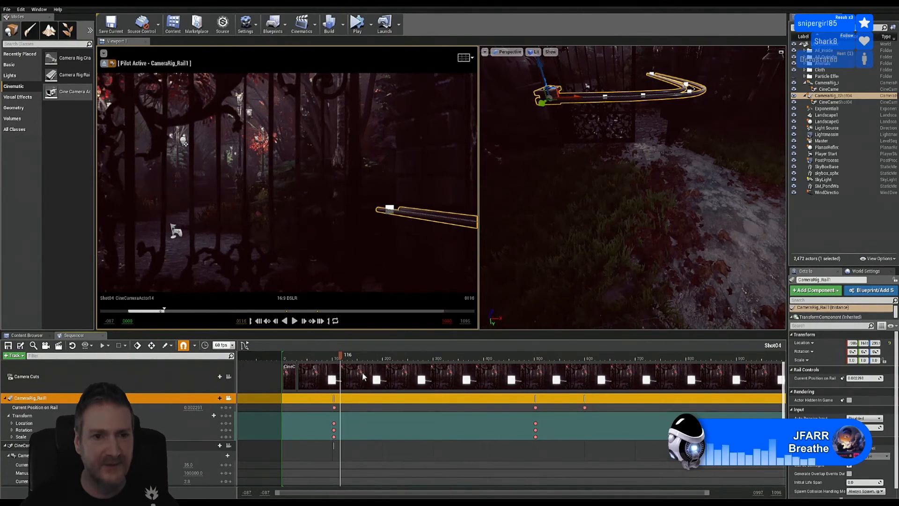
left_click(363, 372)
left_click(375, 376)
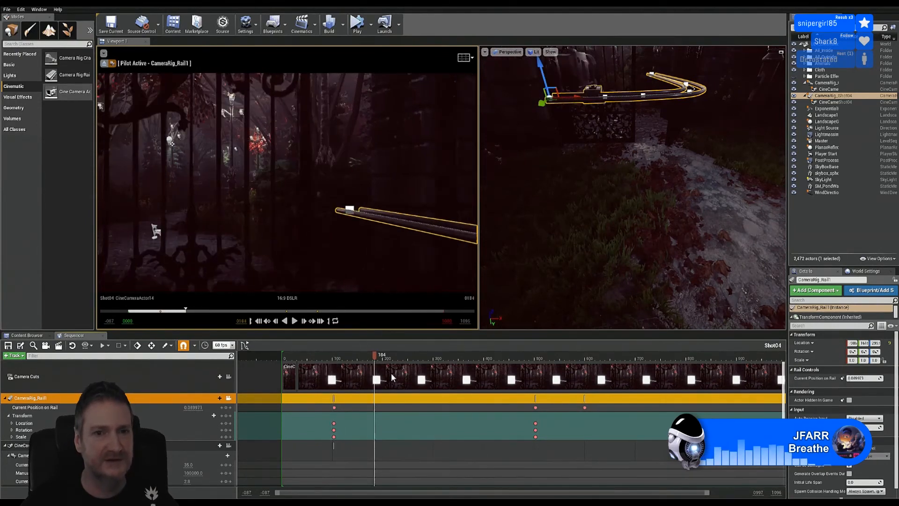
left_click(392, 372)
left_click(423, 379)
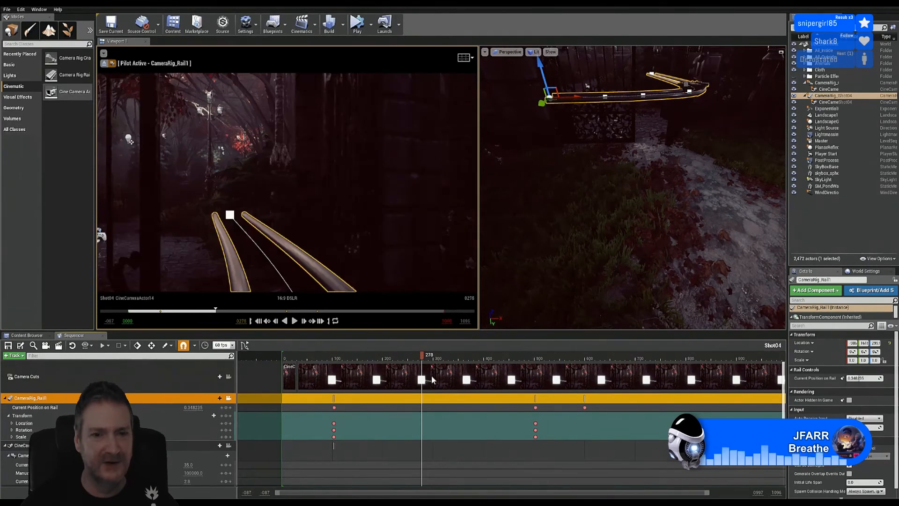
left_click(431, 378)
left_click(453, 377)
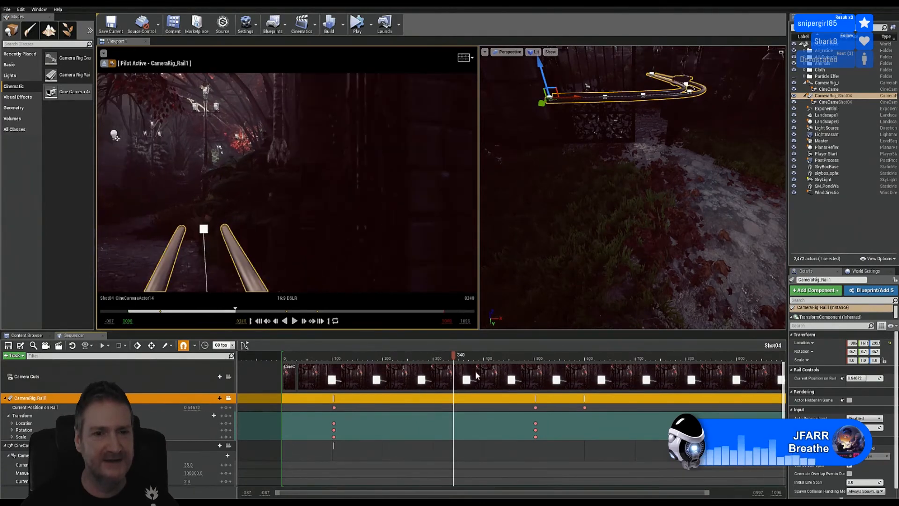
left_click(476, 373)
left_click(487, 373)
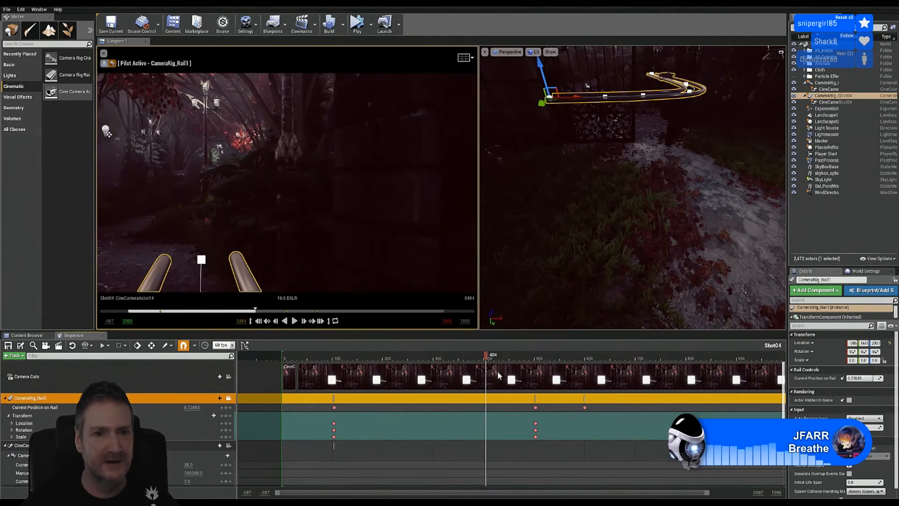
left_click(498, 371)
left_click(511, 373)
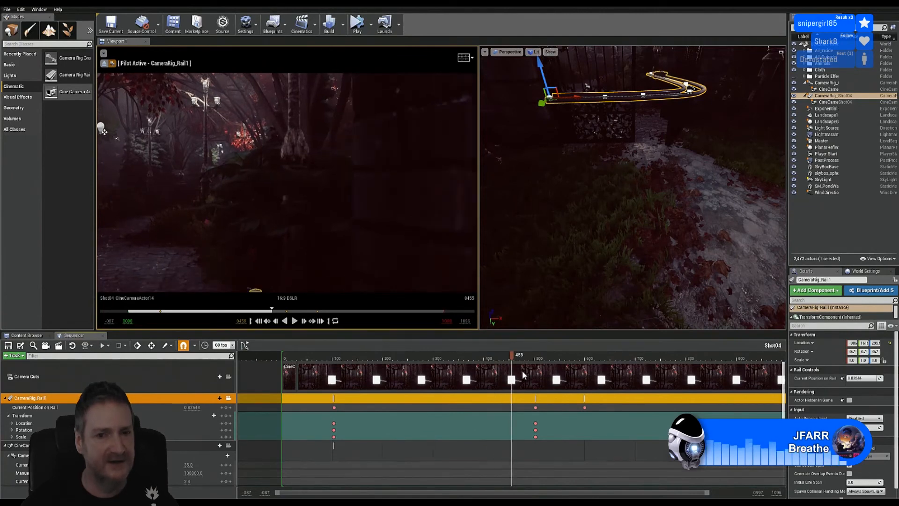
left_click(522, 370)
left_click(527, 371)
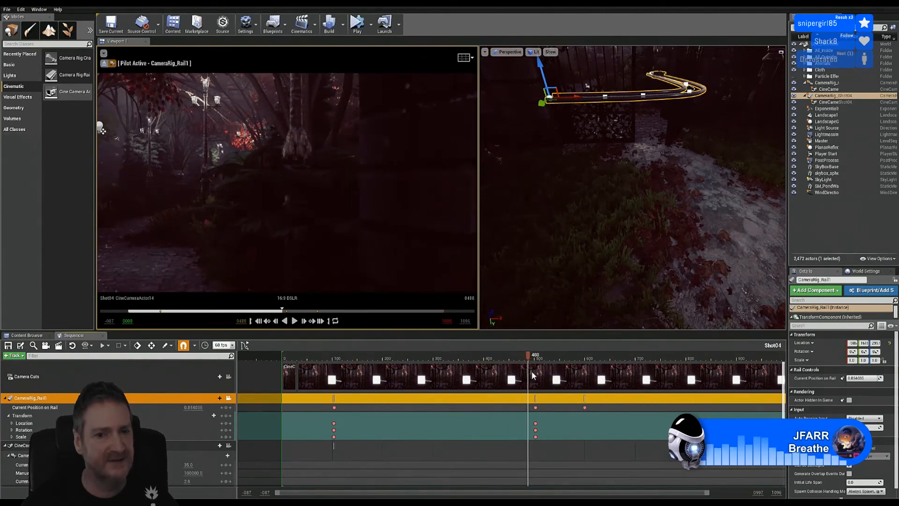
left_click(532, 370)
left_click(535, 371)
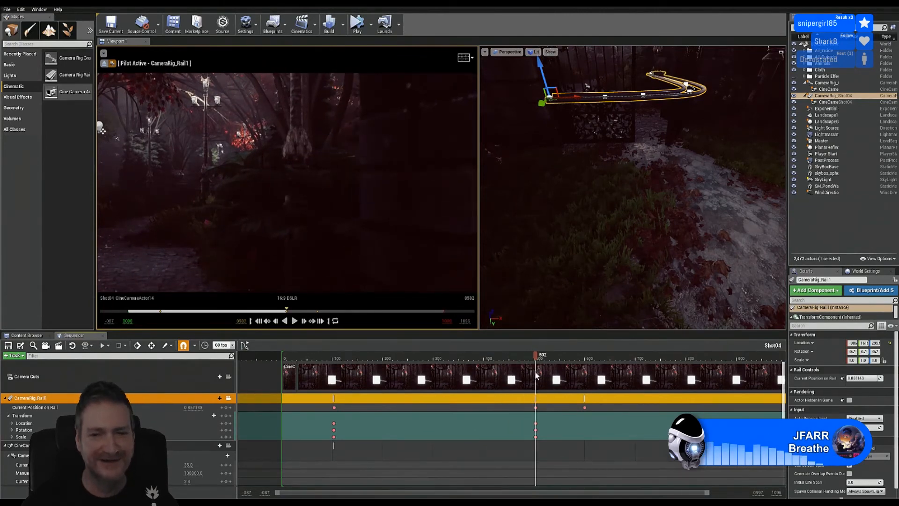
Step: Scrub Shot04 past frame 502 and delete the camera rail's Current Position on Rail key at frame 600
left_click(546, 372)
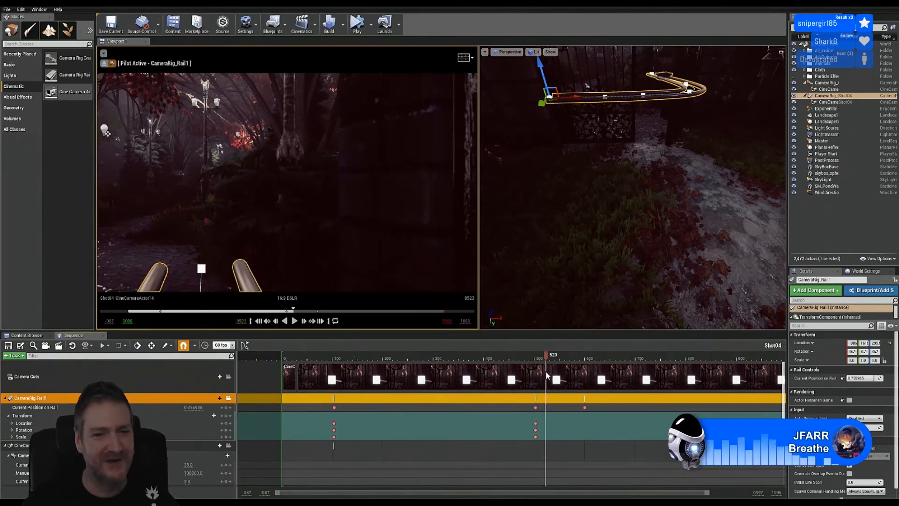
left_click(556, 376)
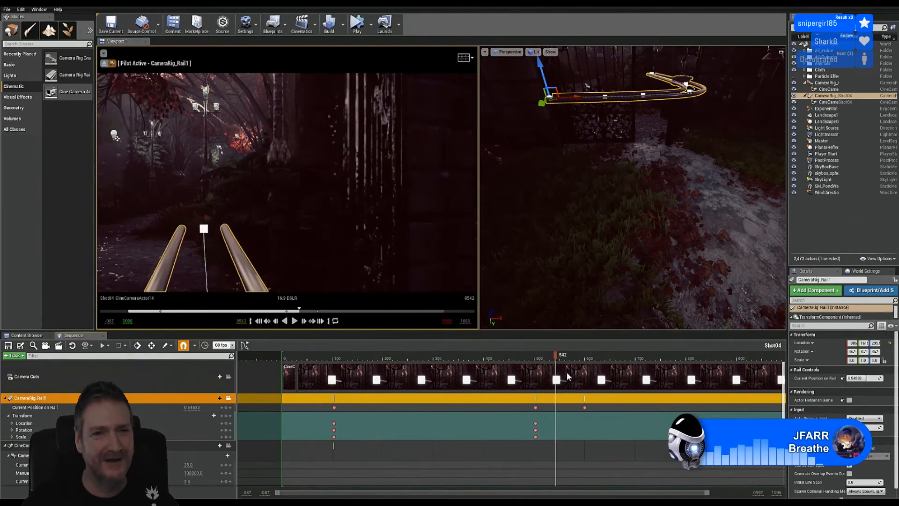
left_click(566, 372)
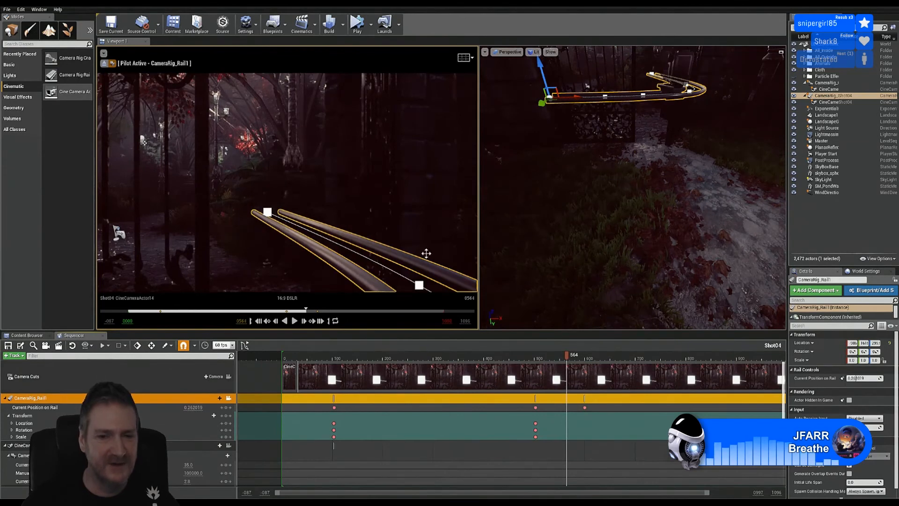
left_click(584, 407)
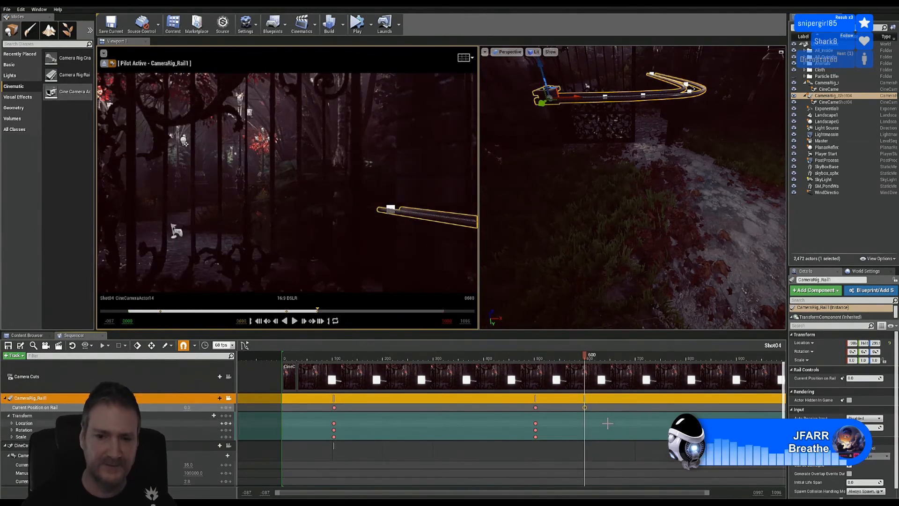
key("Delete")
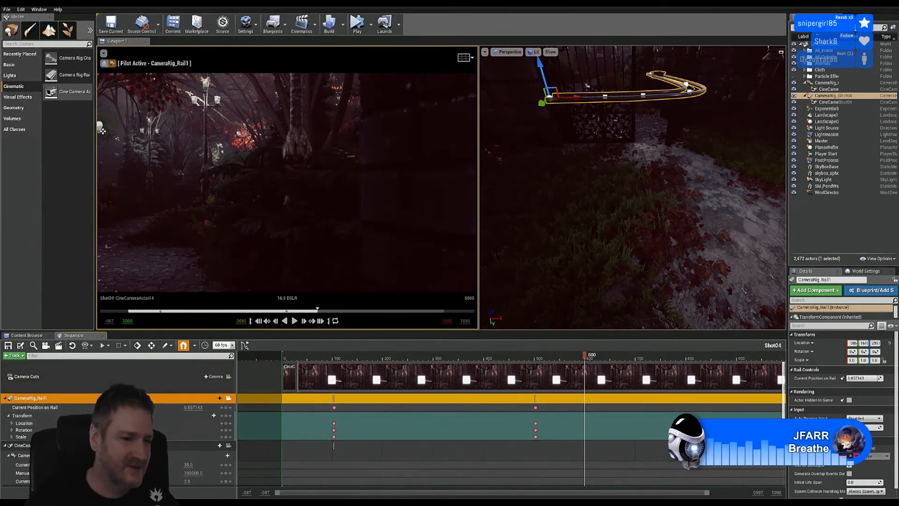
key("super")
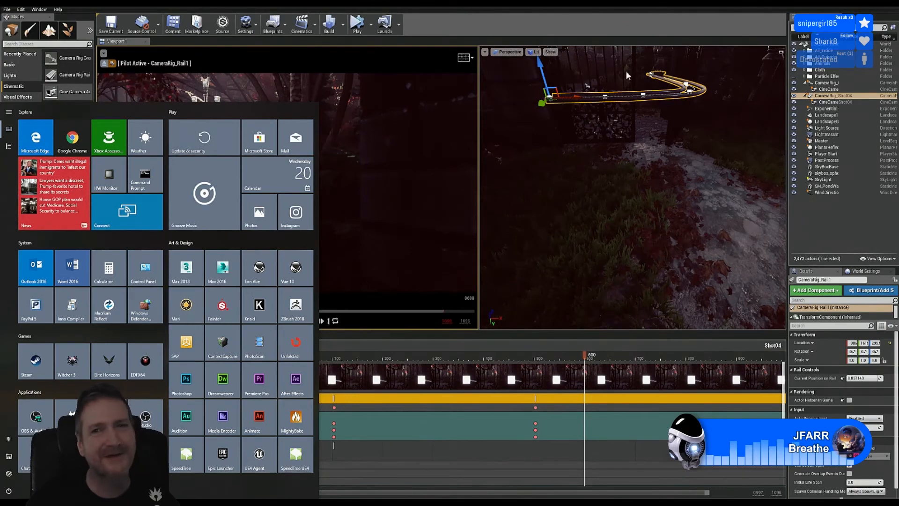
left_click(627, 26)
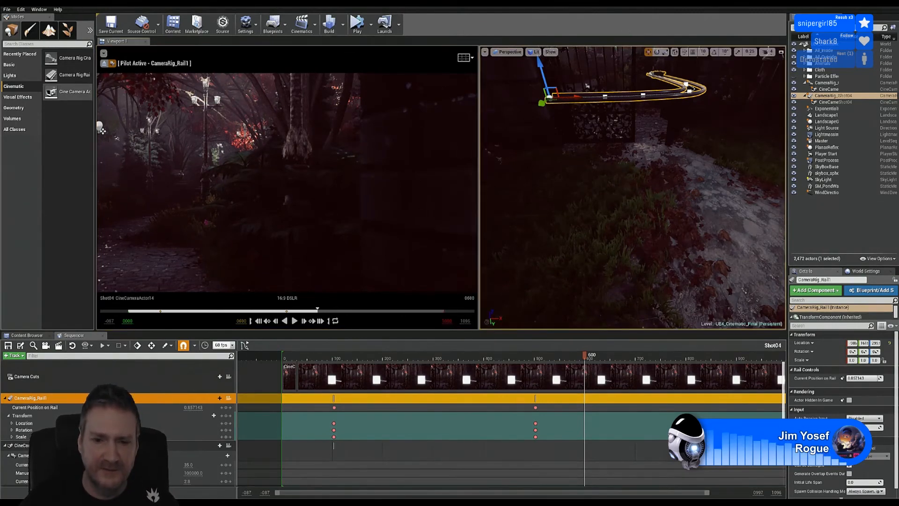
Step: Extend Shot04's camera rail by duplicating its end spline point a short distance further onto the stone path
right_click_drag(587, 86, 496, 66)
key("e")
right_click_drag(662, 182, 662, 181)
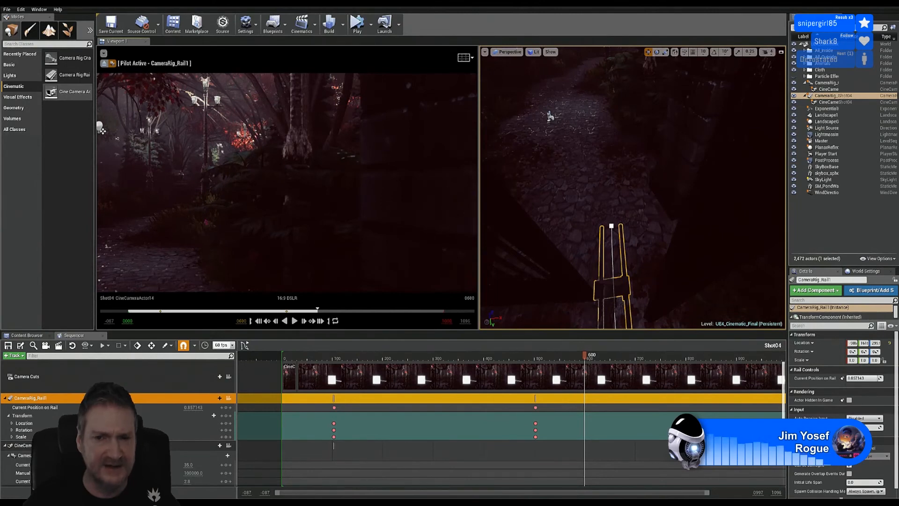
mouse_move(670, 164)
right_mouse_down()
mouse_move(668, 186)
mouse_move(678, 174)
mouse_move(673, 148)
right_mouse_up()
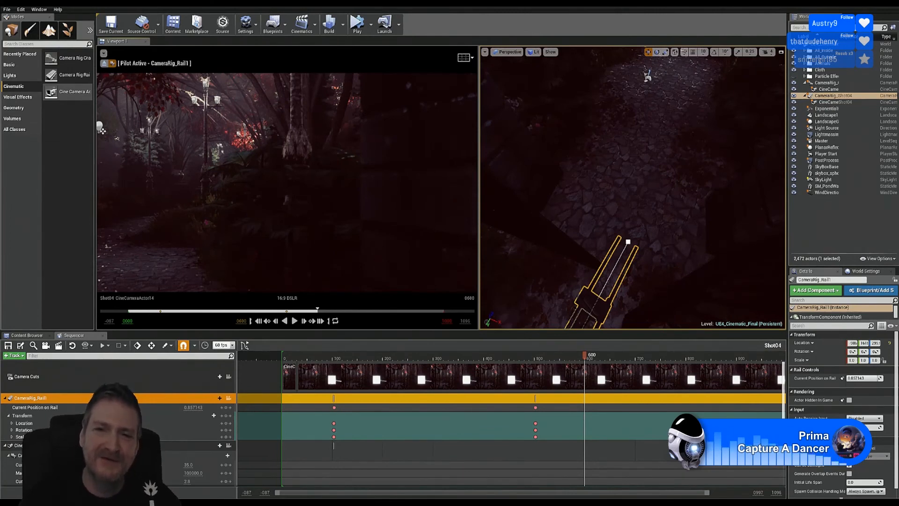
mouse_move(632, 187)
right_mouse_down()
mouse_move(617, 209)
mouse_move(640, 196)
right_mouse_up()
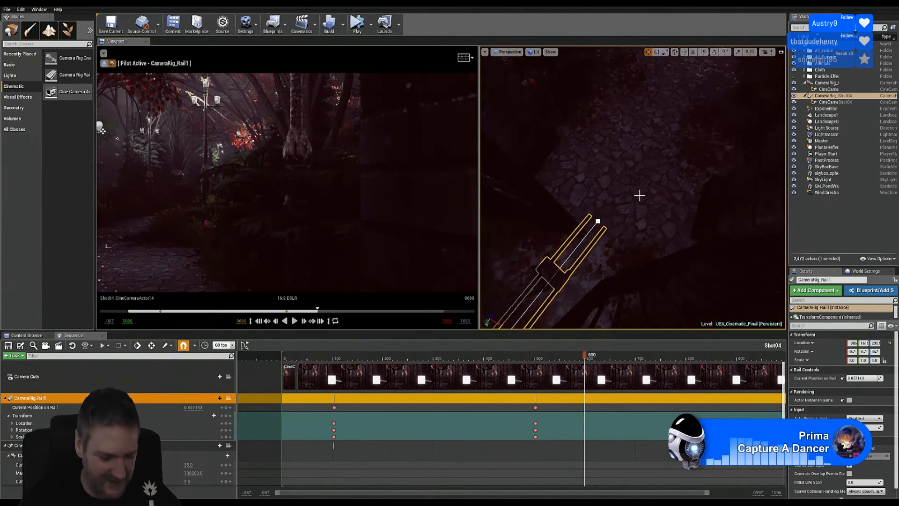
left_click(597, 220)
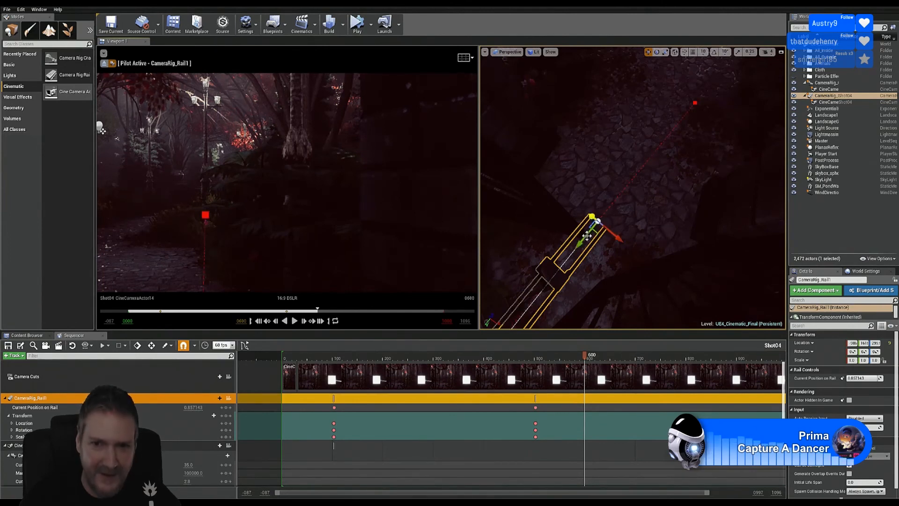
mouse_move(598, 220)
left_mouse_down()
mouse_move(620, 193)
mouse_move(615, 216)
left_mouse_up()
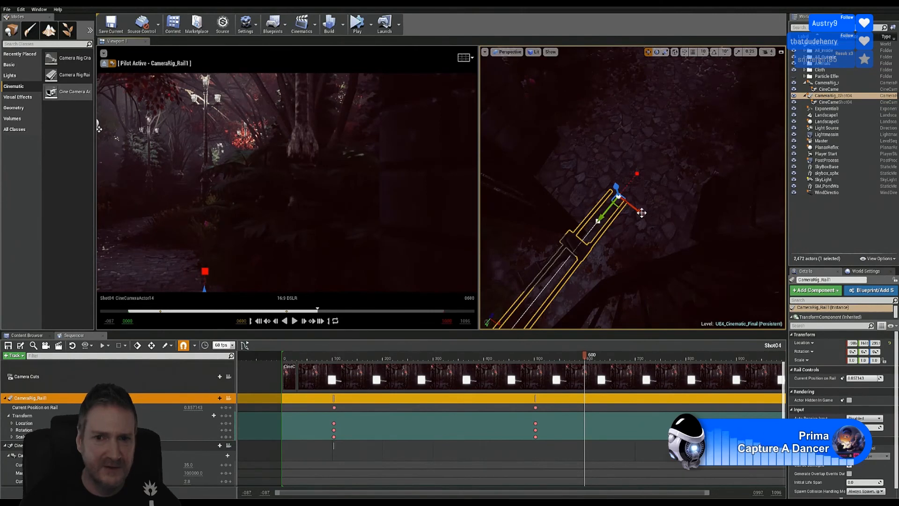
Step: Shift the new rail end point sideways and further along the stone path to give the rail's end a slight curve
left_click_drag(641, 213, 632, 220)
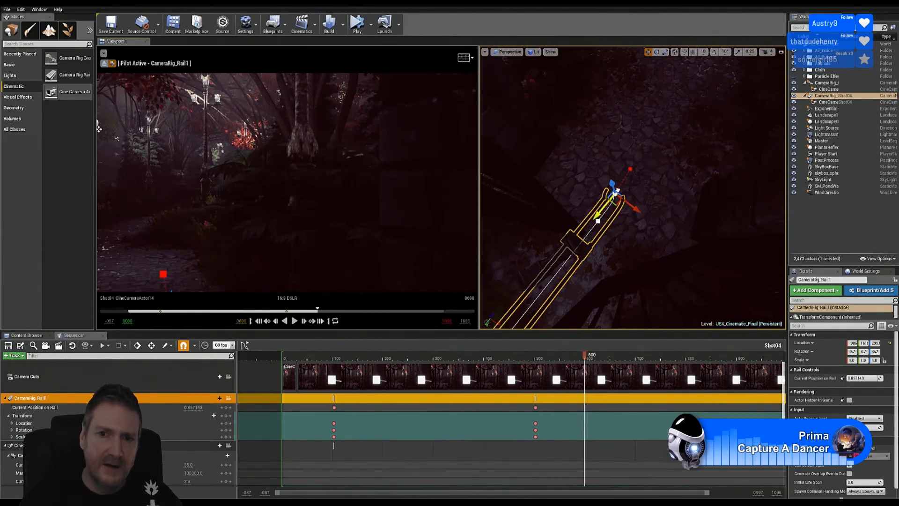
left_click_drag(617, 190, 628, 179)
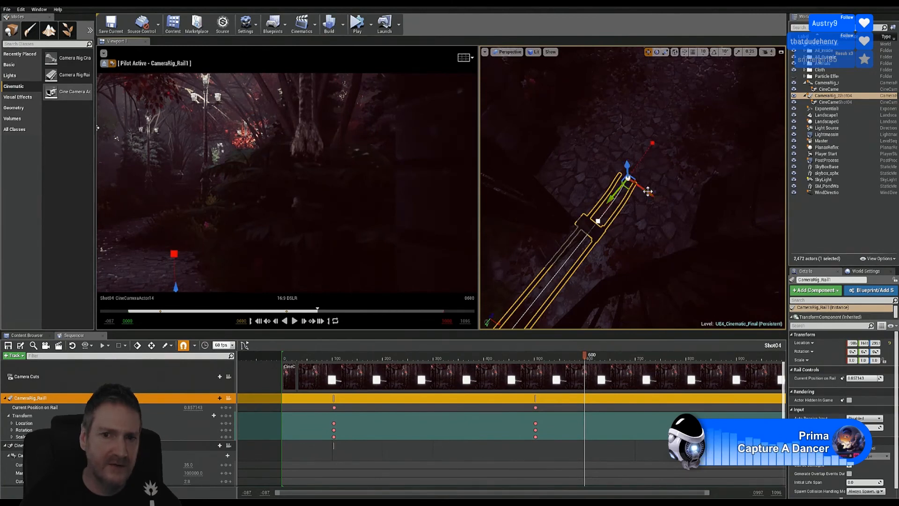
left_click_drag(643, 189, 649, 201)
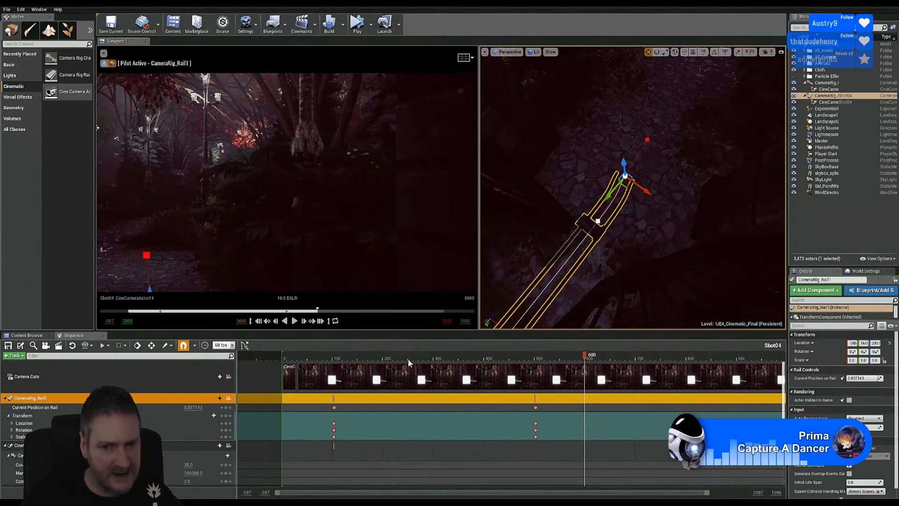
Step: Clear the selection and scrub Shot04 from its start to frame 500 to check the move along the extended rail
left_click(309, 151)
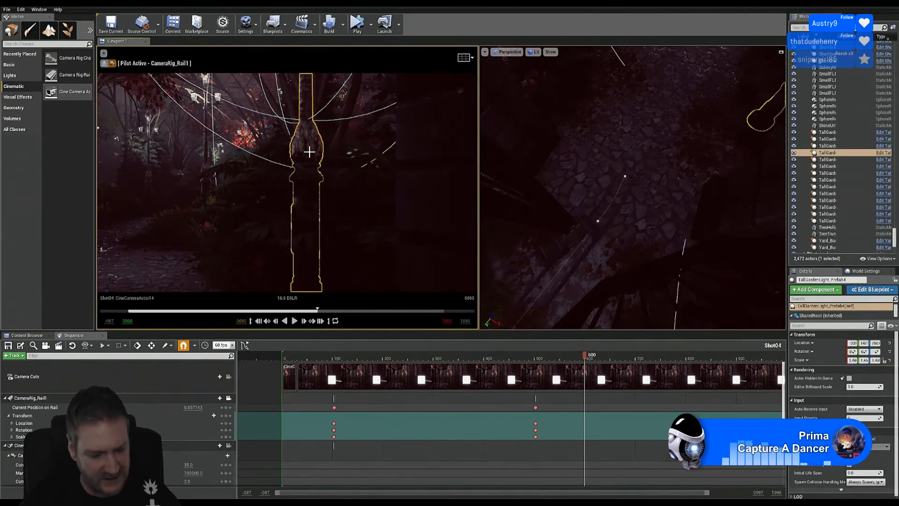
key("Escape")
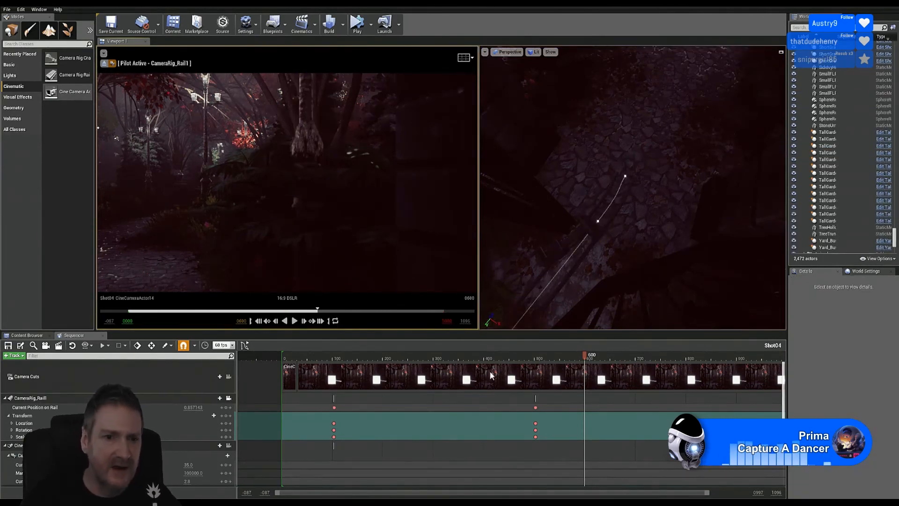
left_click(287, 355)
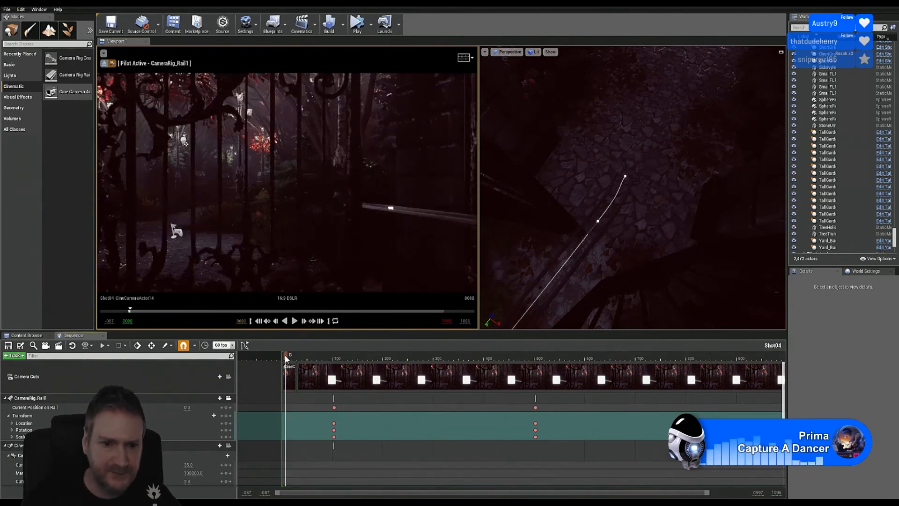
left_click_drag(286, 356, 281, 359)
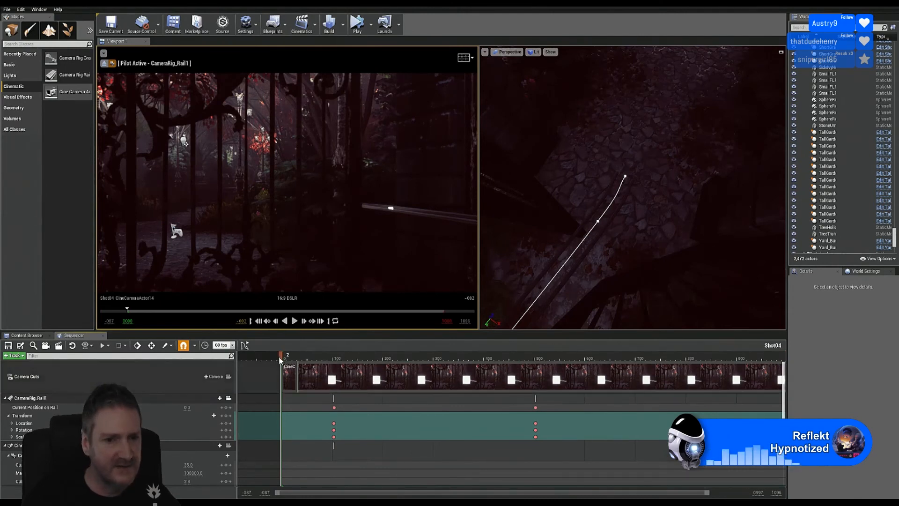
left_click_drag(297, 357, 536, 375)
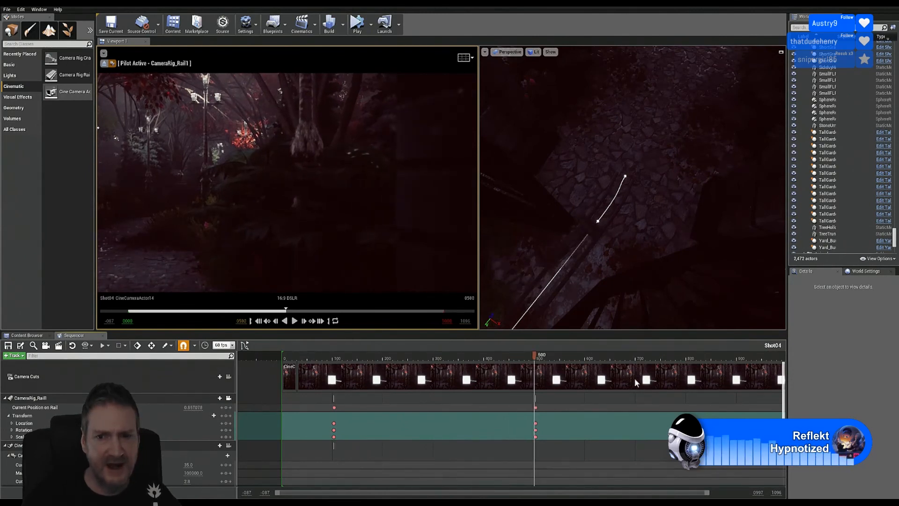
Step: Select Shot04's camera rig rail and key its Current Position on Rail at 1.0 on frame 799
left_click_drag(635, 383, 689, 381)
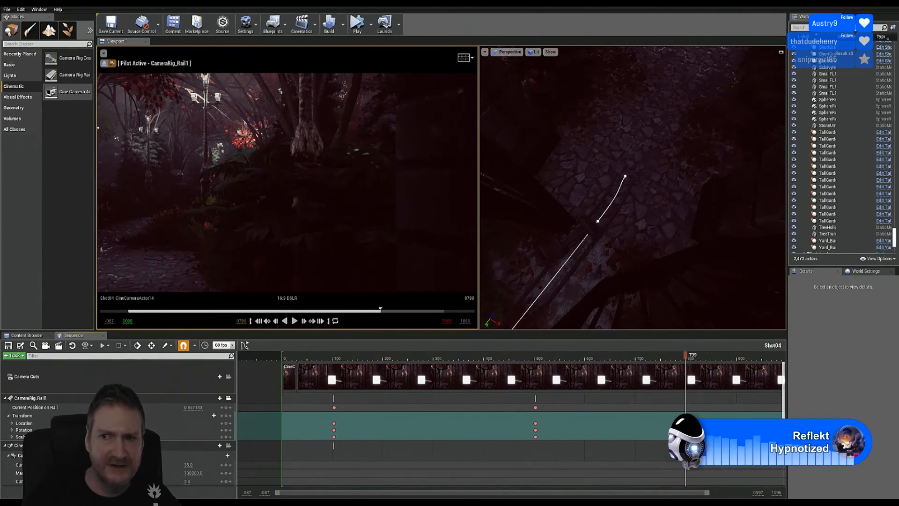
left_click_drag(896, 234, 896, 44)
left_click(807, 63)
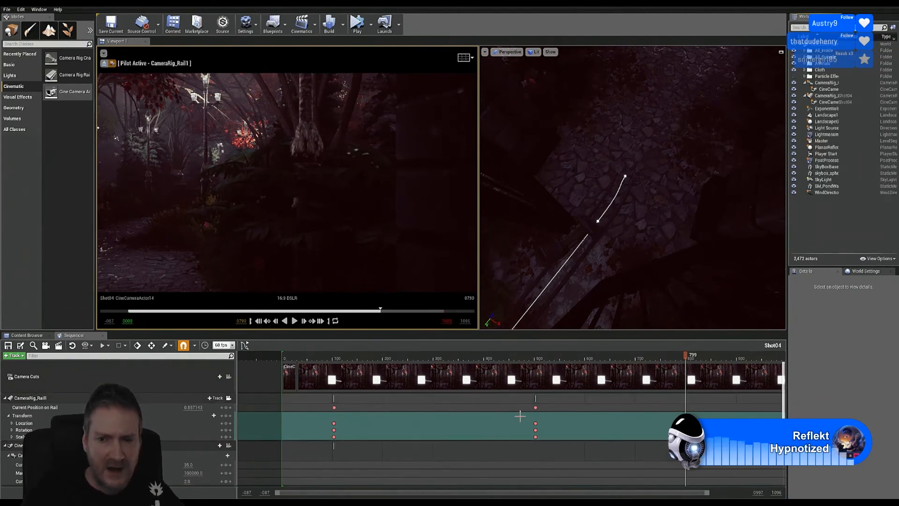
left_click(54, 398)
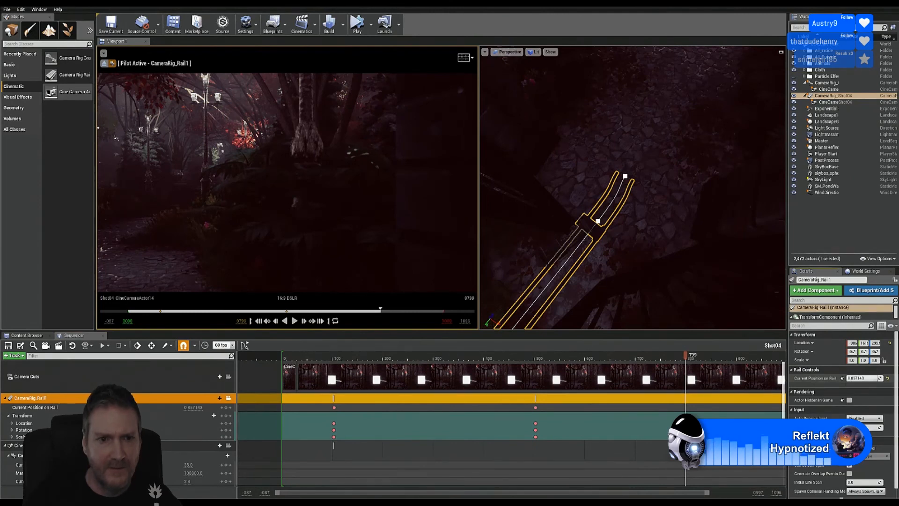
left_click_drag(864, 378, 884, 378)
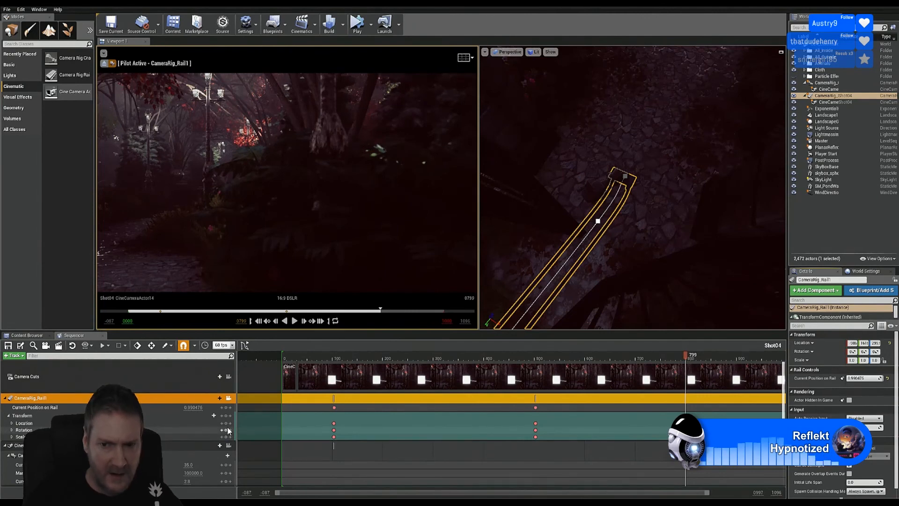
left_click(43, 415)
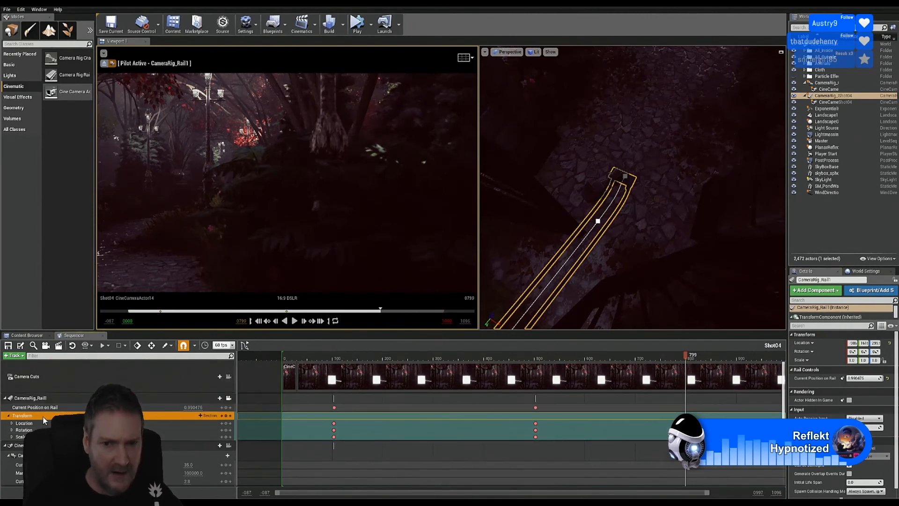
left_click(44, 409)
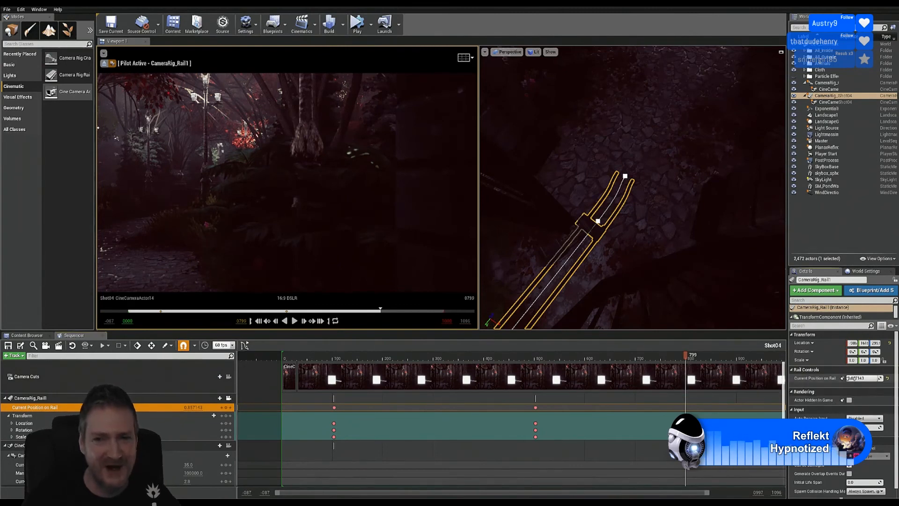
left_click_drag(856, 379, 870, 379)
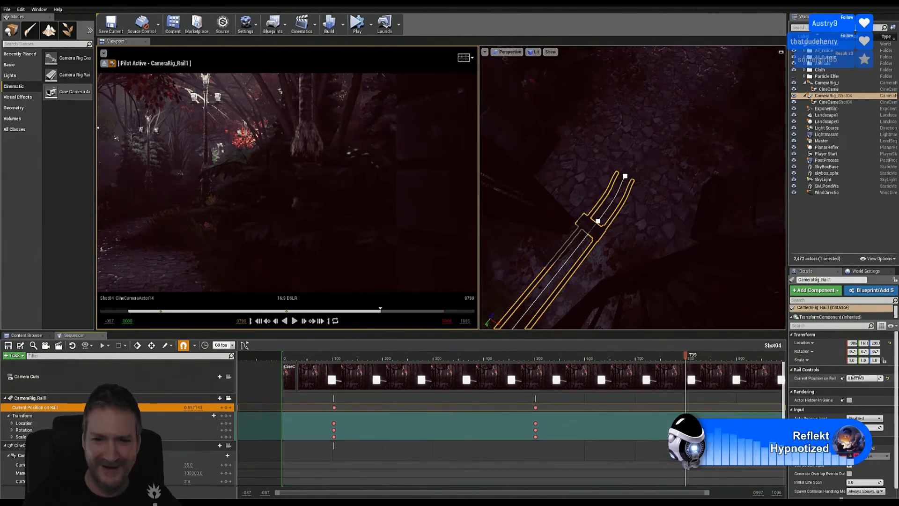
left_click_drag(192, 408, 221, 408)
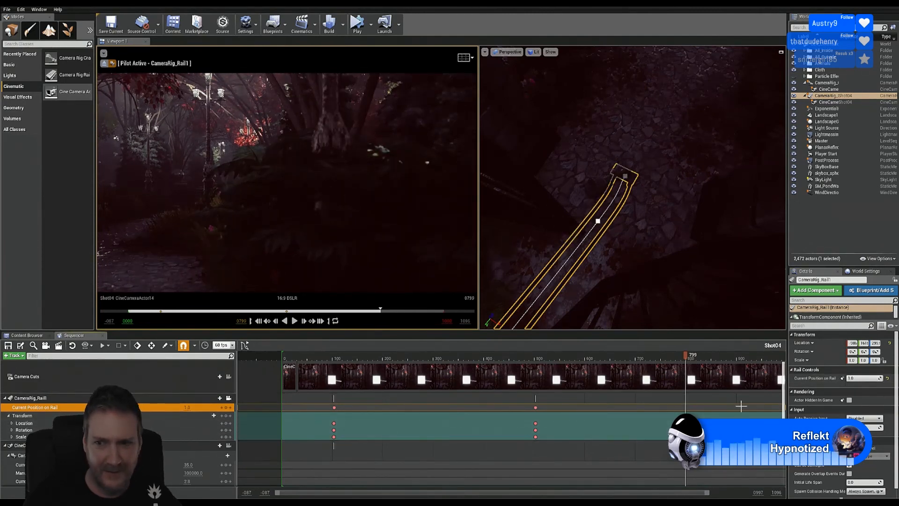
left_click(842, 379)
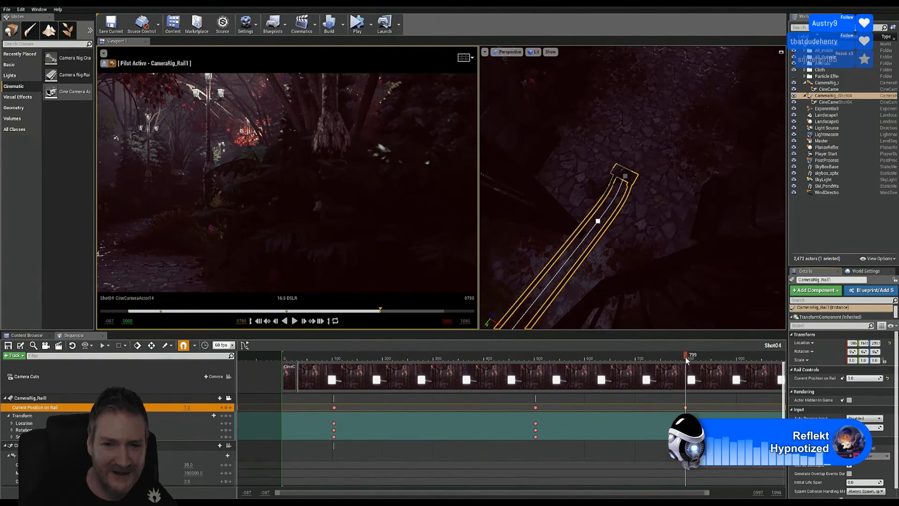
Step: Return to the start of Shot04 and scrub forward to frame 800 to review the full rail camera move
left_click(558, 351)
left_click(291, 357)
left_click(282, 359)
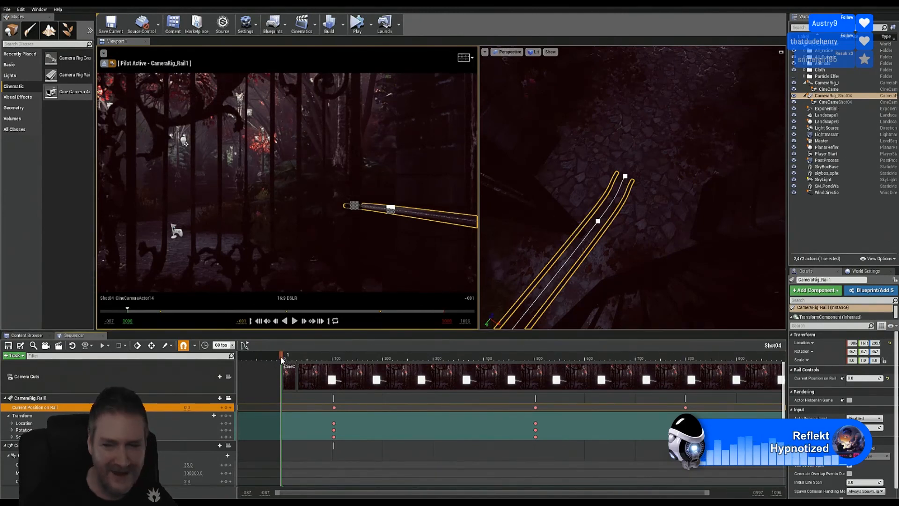
left_click(299, 356)
left_click_drag(304, 358, 684, 365)
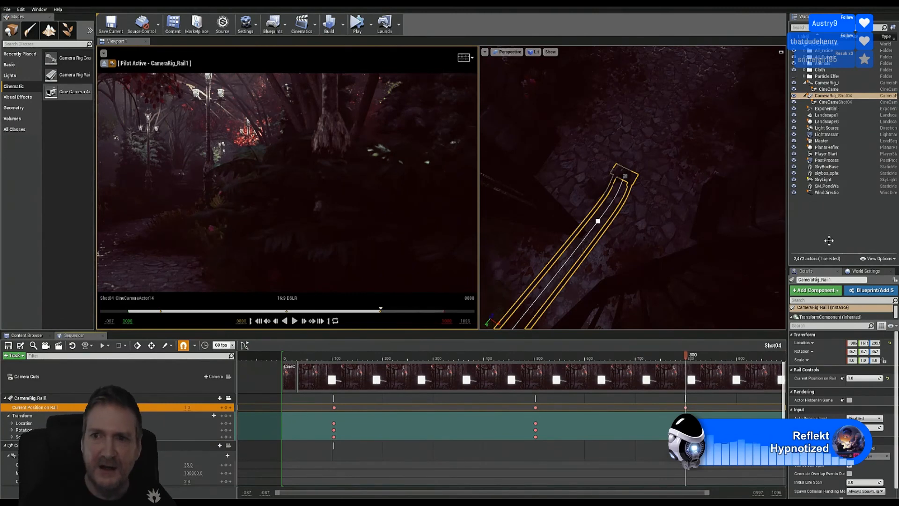
Step: Select Shot04's cine camera and key its current Transform at frame 502, near the rail's middle keyframe
left_click(841, 102)
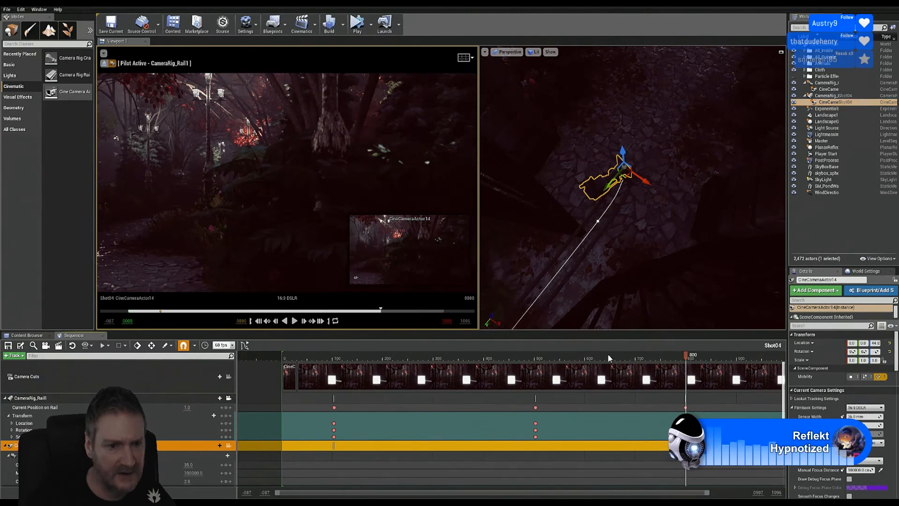
left_click_drag(608, 353, 536, 355)
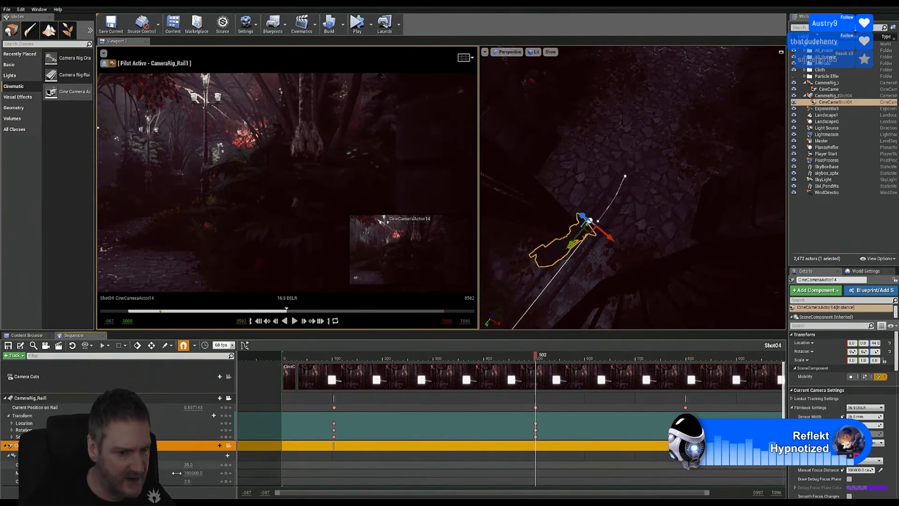
scroll(197, 473, "down", 1)
scroll(197, 468, "down", 1)
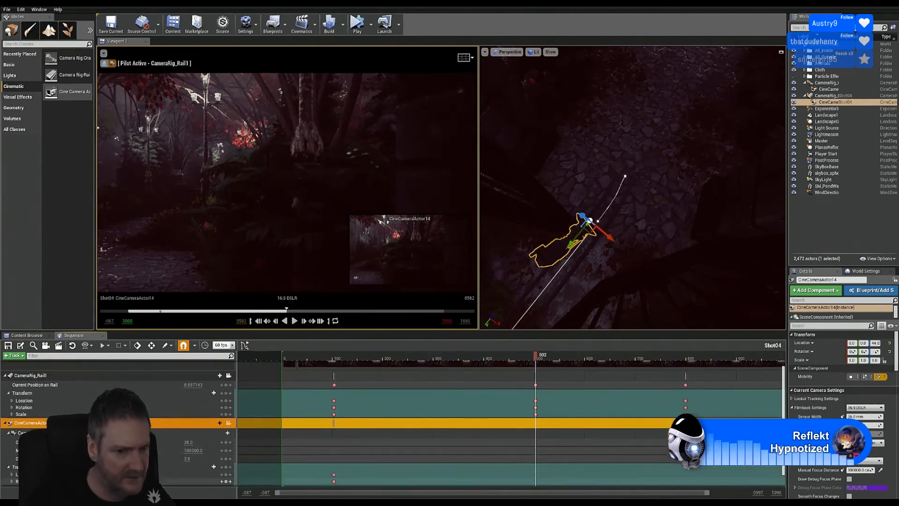
scroll(197, 456, "down", 1)
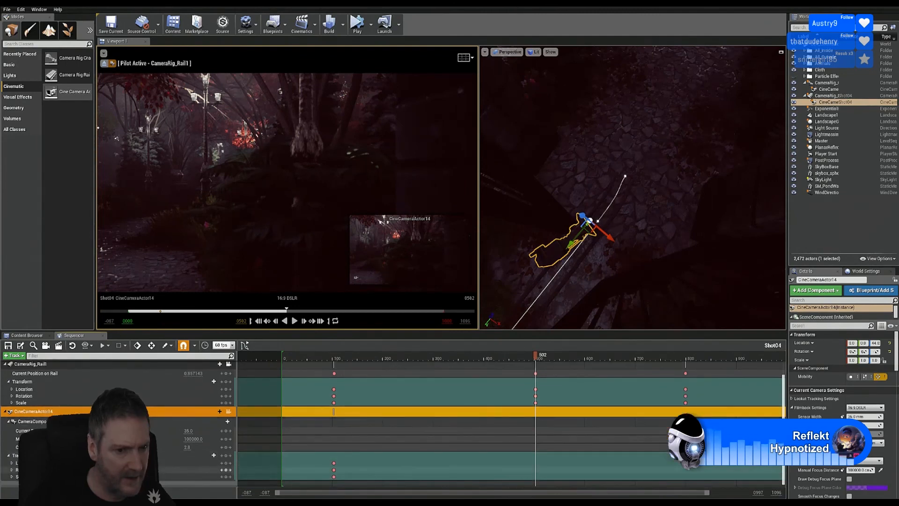
left_click(168, 454)
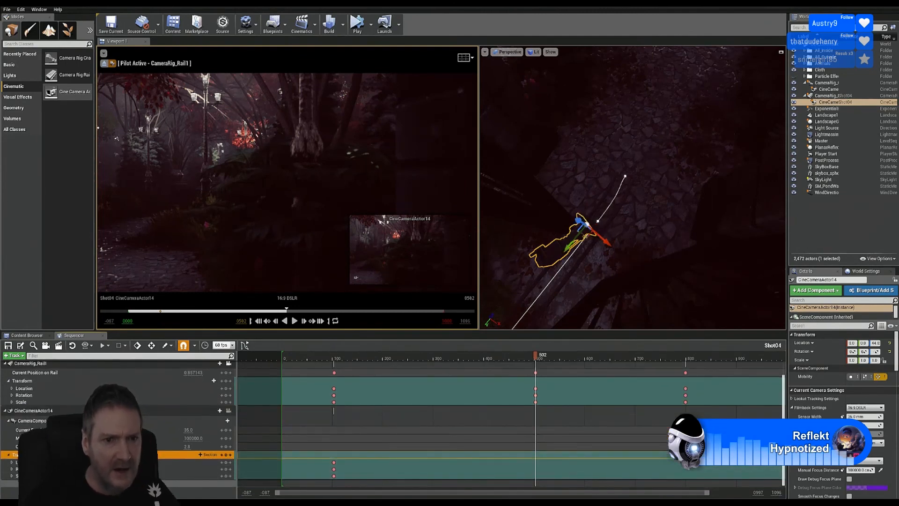
key("Return")
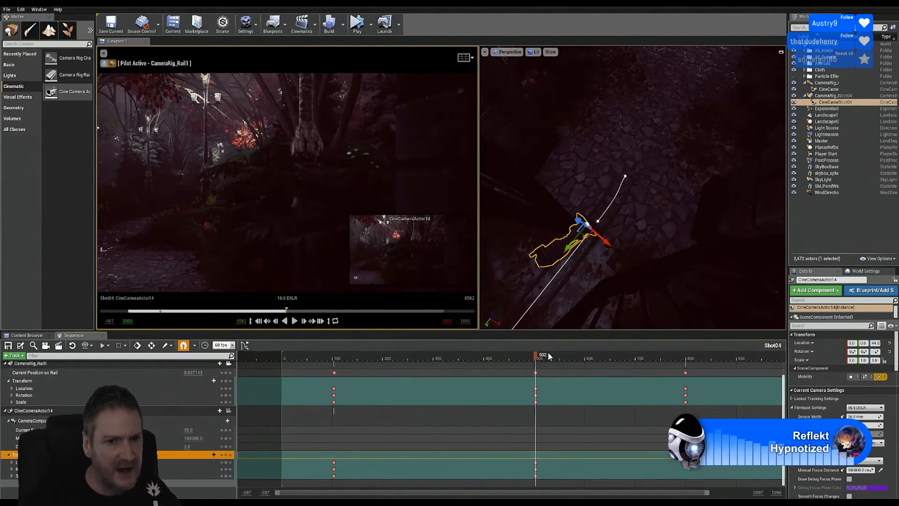
Step: Advance the Shot04 playhead to frame 799, in line with the rail's last keyframe
left_click(581, 357)
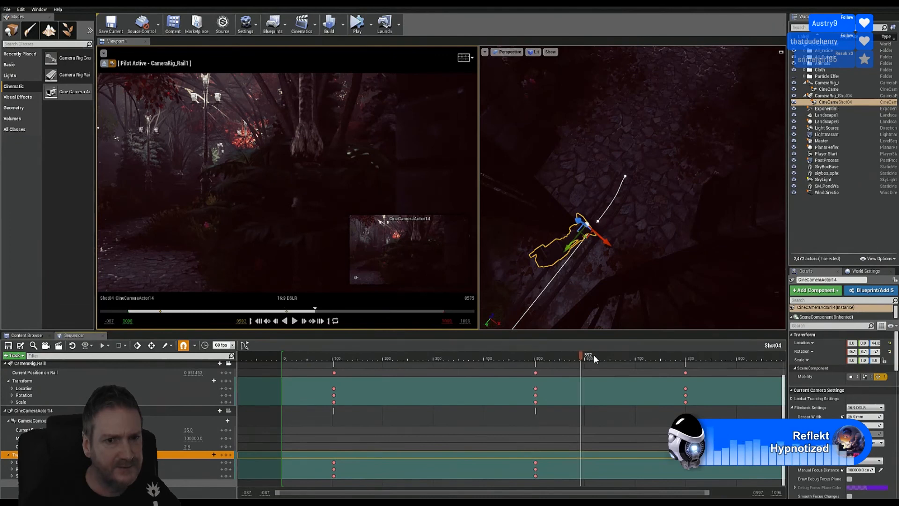
left_click(622, 356)
left_click(646, 357)
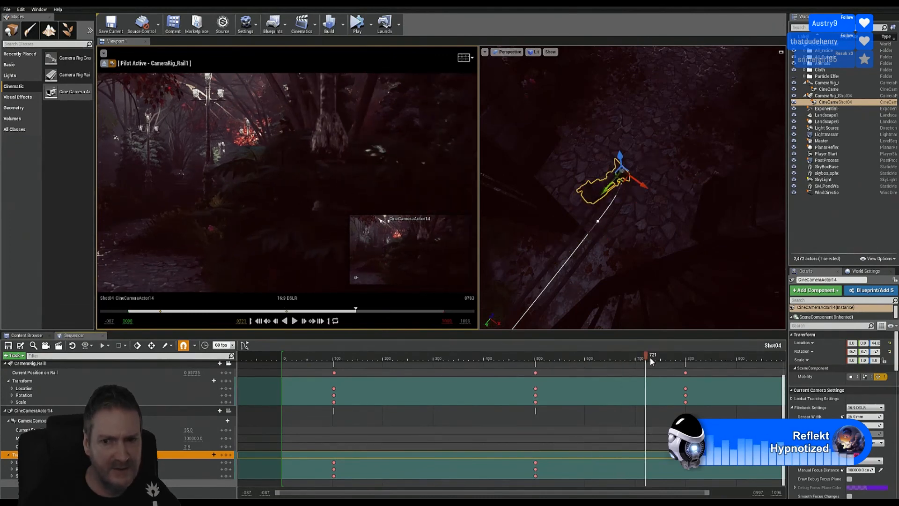
left_click(677, 358)
left_click_drag(678, 357, 679, 358)
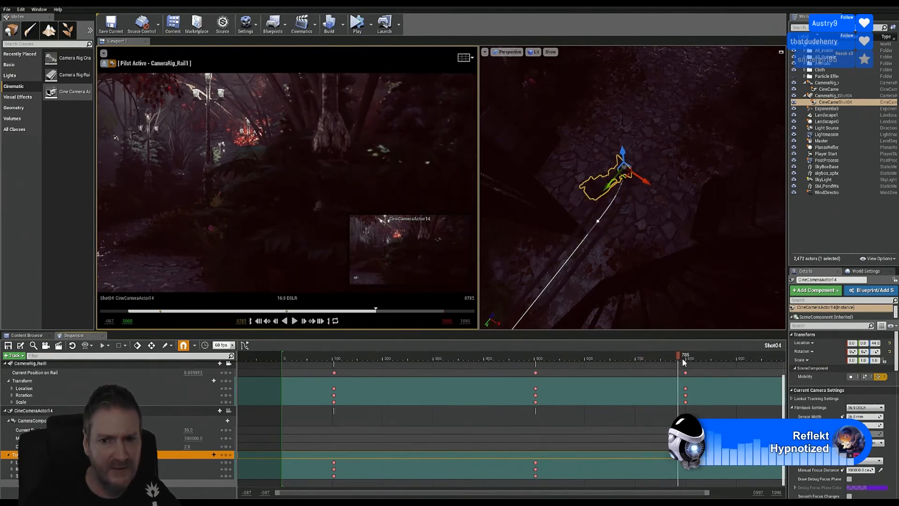
left_click(683, 359)
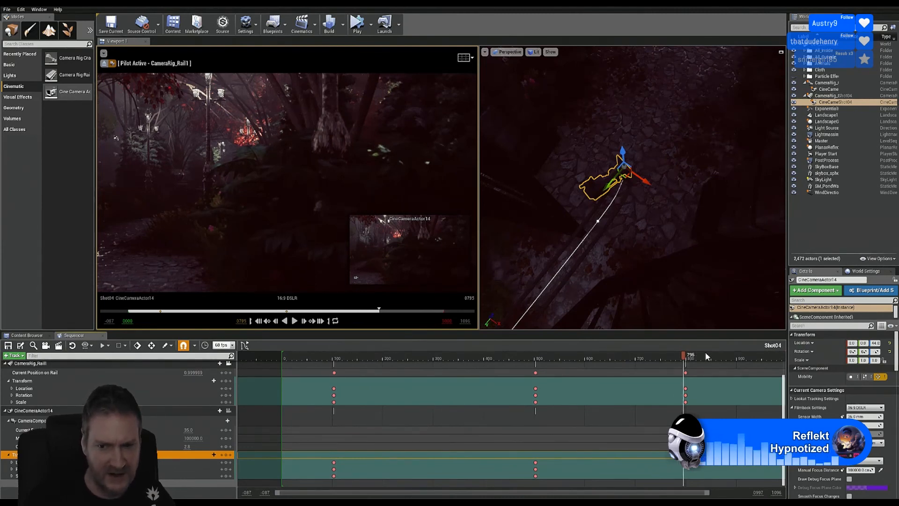
key("Right")
key("Right")
key("Right")
key("Right")
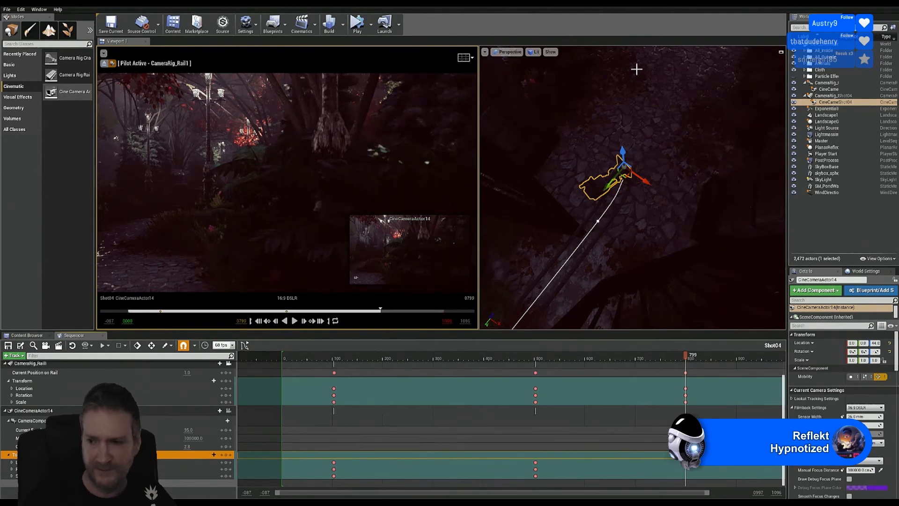
Step: Rotate Shot04's cine camera to look down the lamp-lit stone path and key its Transform at frame 799
left_click(583, 93)
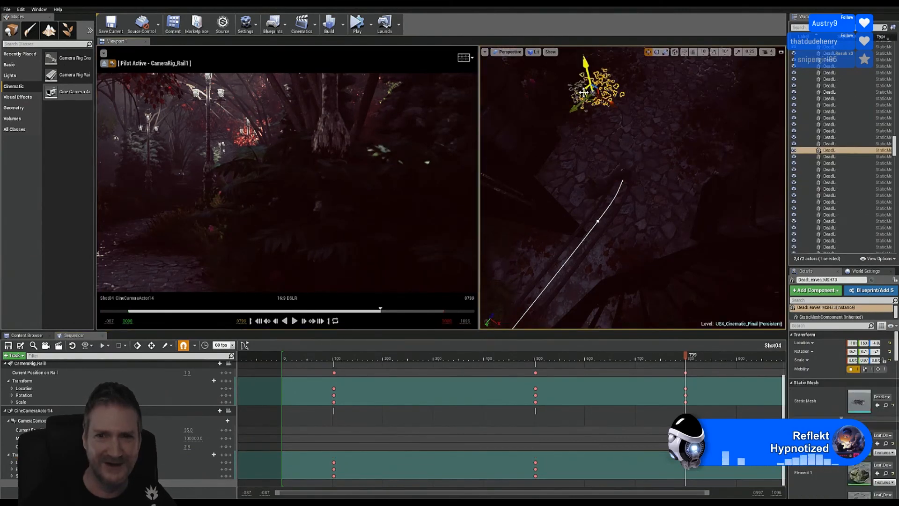
left_click(592, 188)
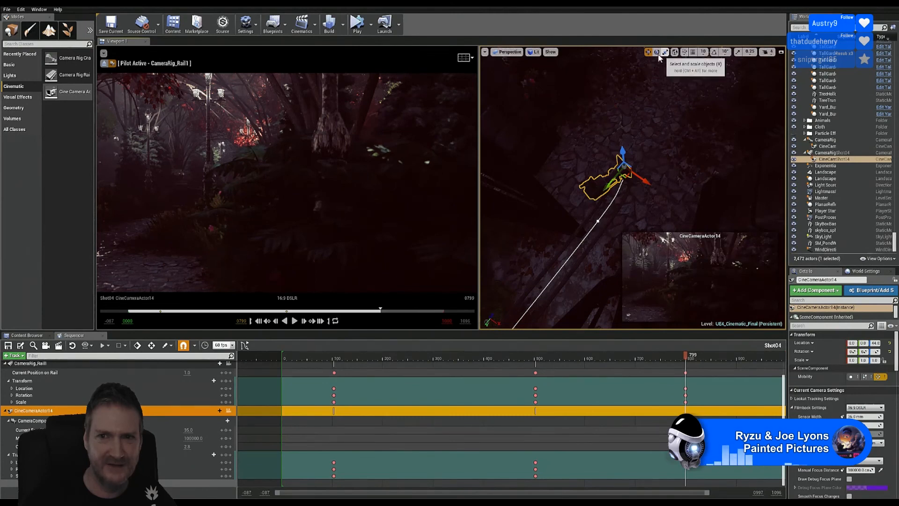
key("e")
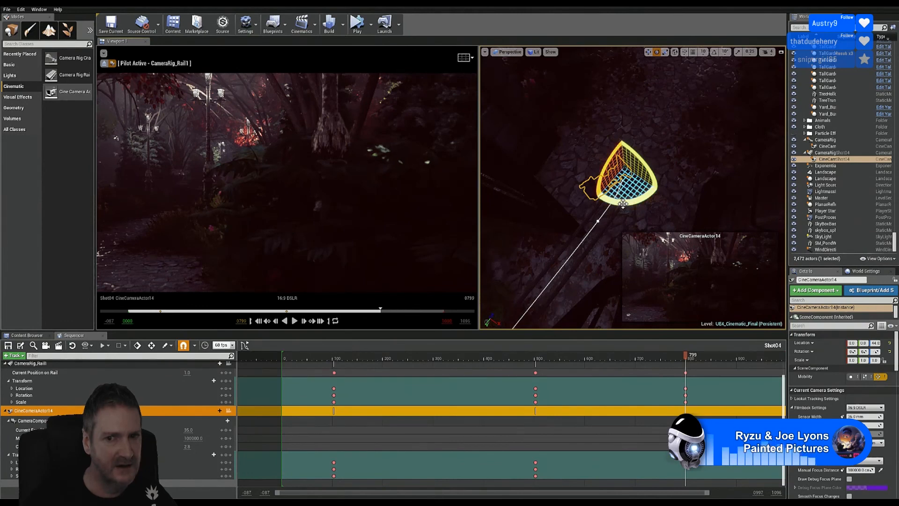
left_click_drag(627, 206, 651, 218)
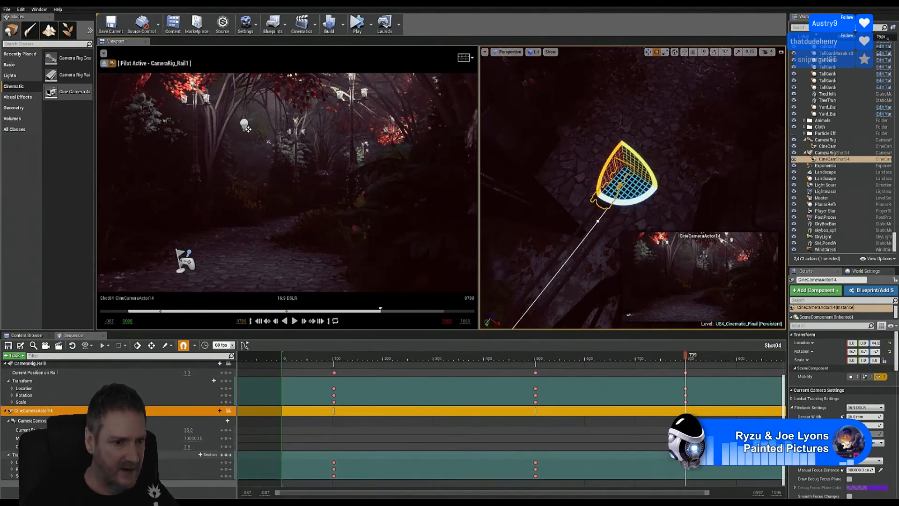
left_click(168, 454)
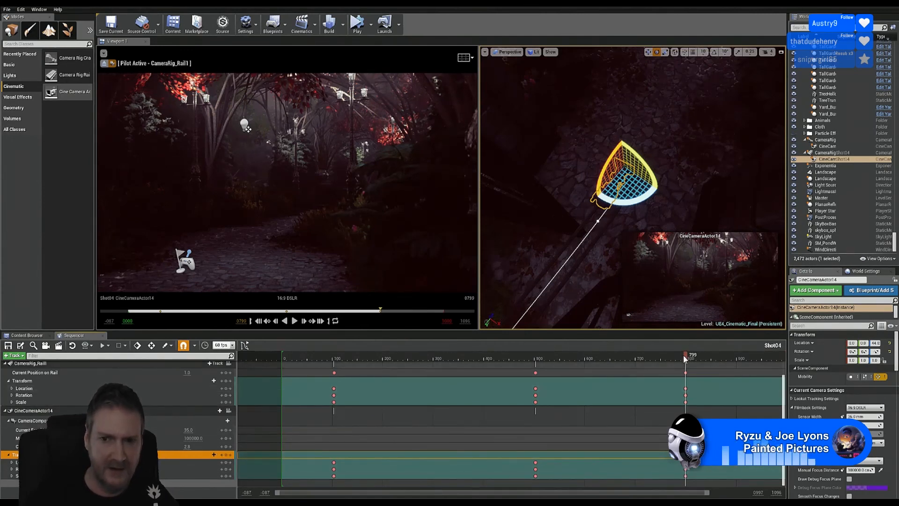
Step: Review Shot04's camera move by scrubbing from the start past frame 900, clear the selection, and play the opening up to frame 117
left_click_drag(620, 358, 268, 358)
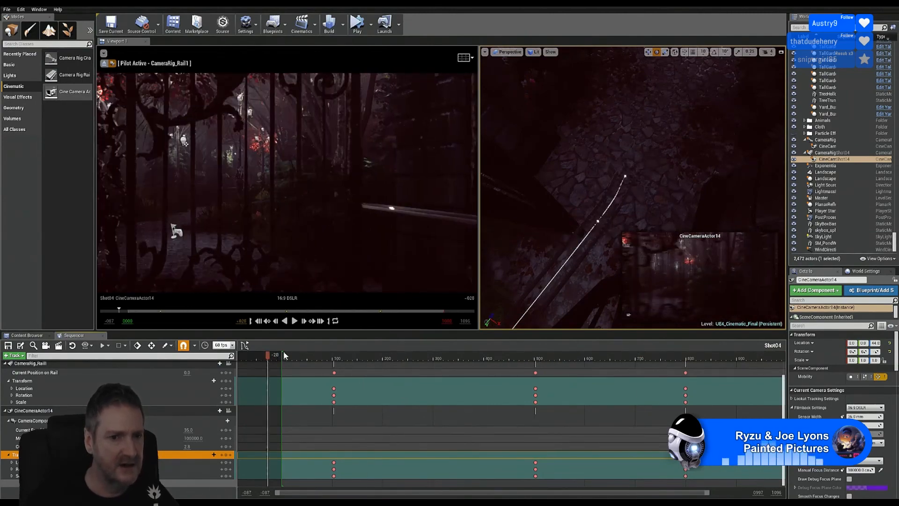
left_click(284, 355)
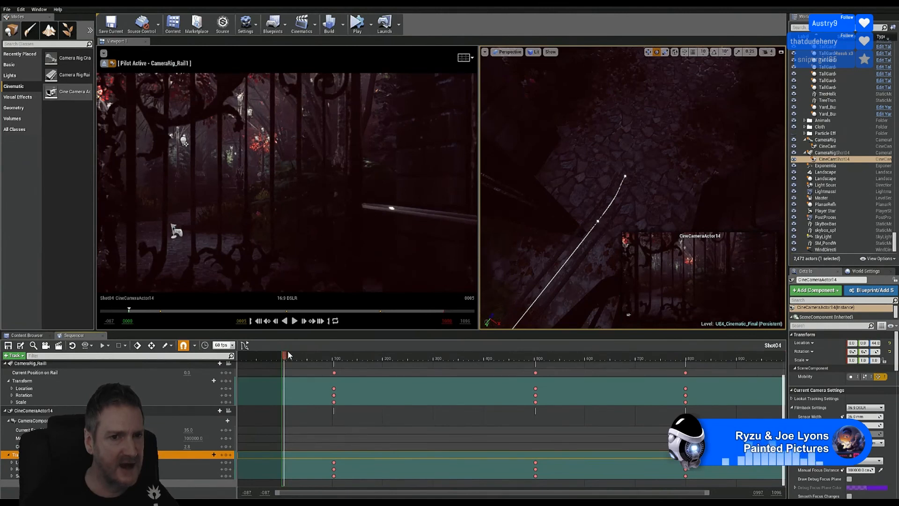
left_click_drag(285, 355, 744, 359)
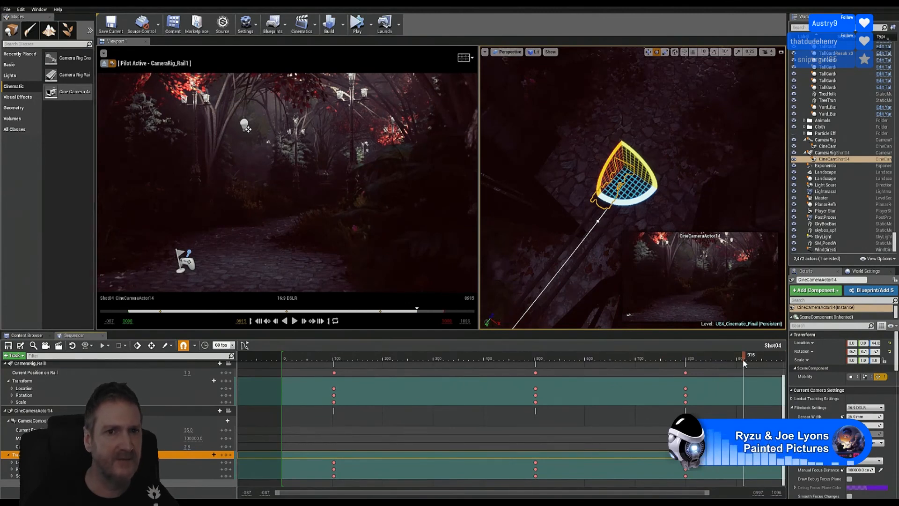
left_click(321, 85)
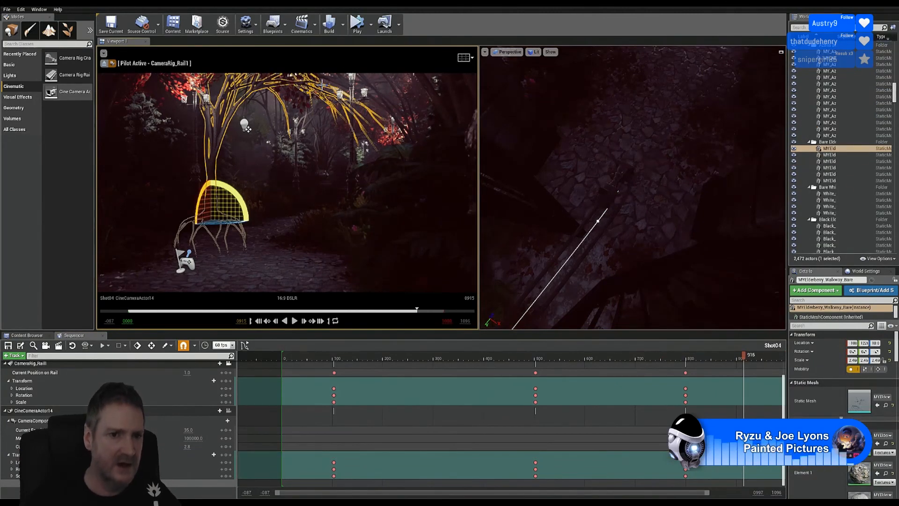
key("Escape")
left_click(295, 320)
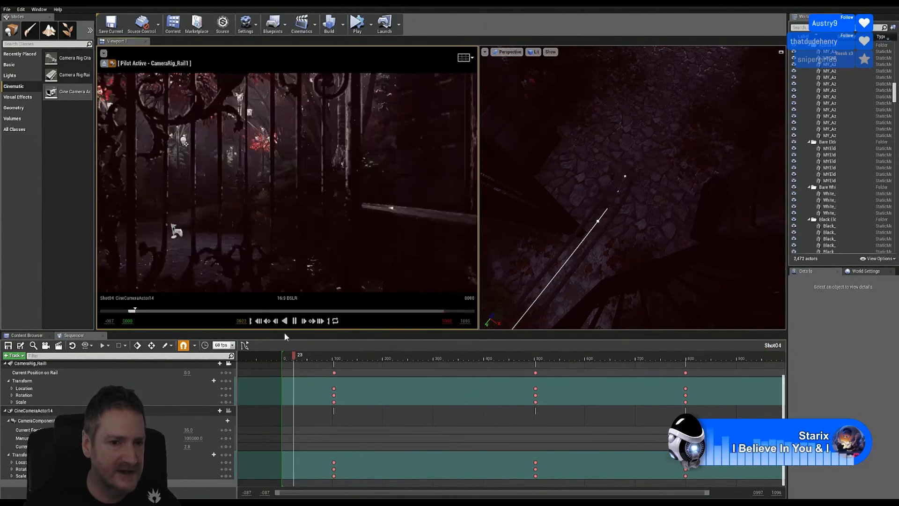
left_click(297, 321)
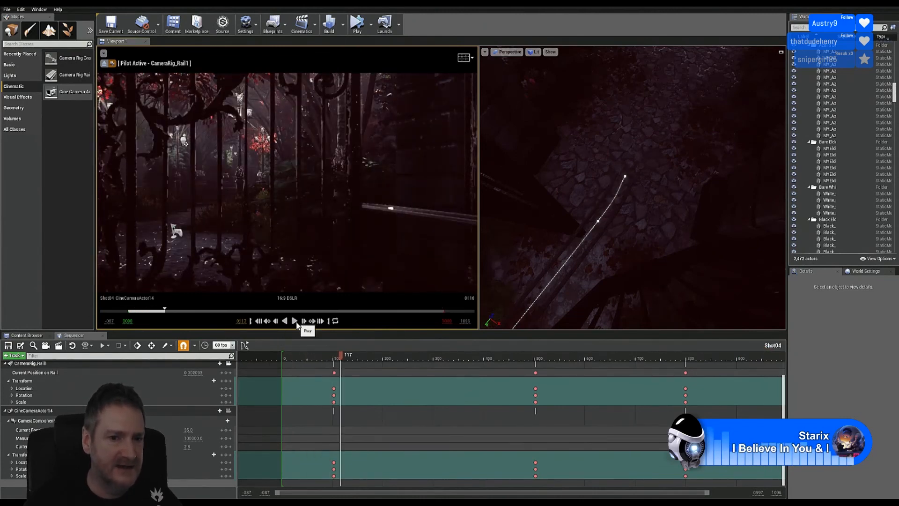
Step: Save all changes to the level and sequence assets
left_click(7, 10)
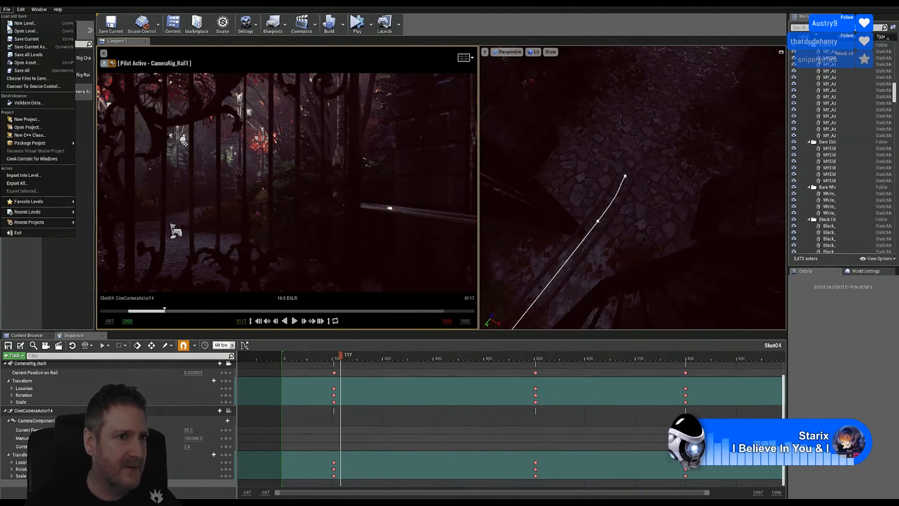
left_click(19, 71)
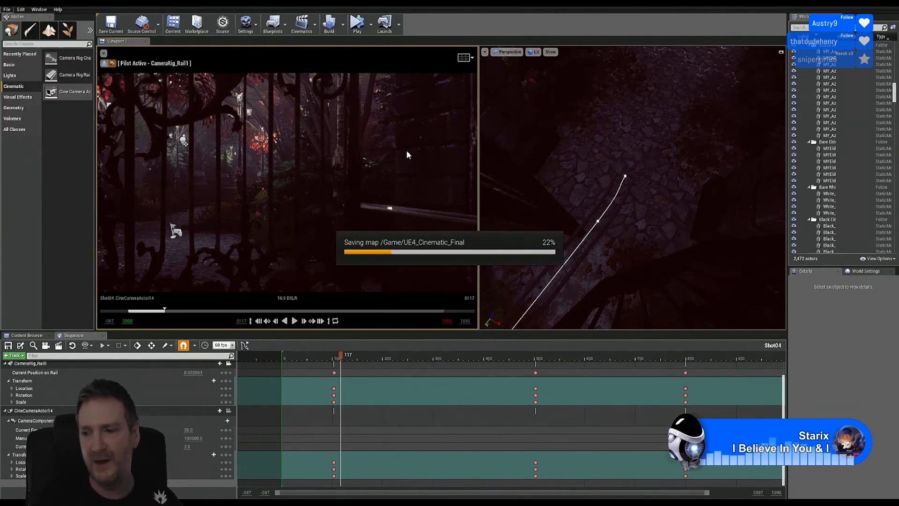